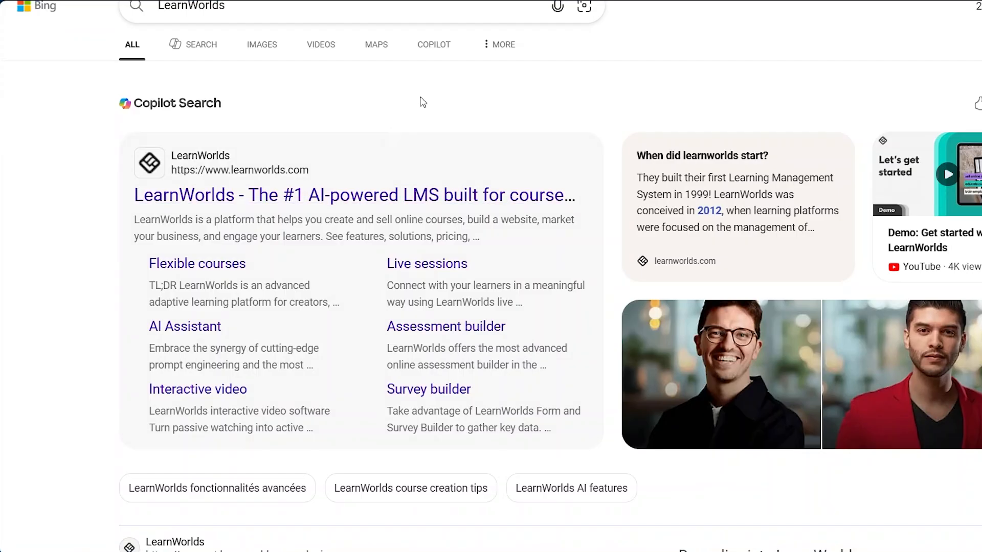
- Open the LearnWorlds site from the search results and go to the emmas-school school under My schools
scroll(423, 99, up, 1)
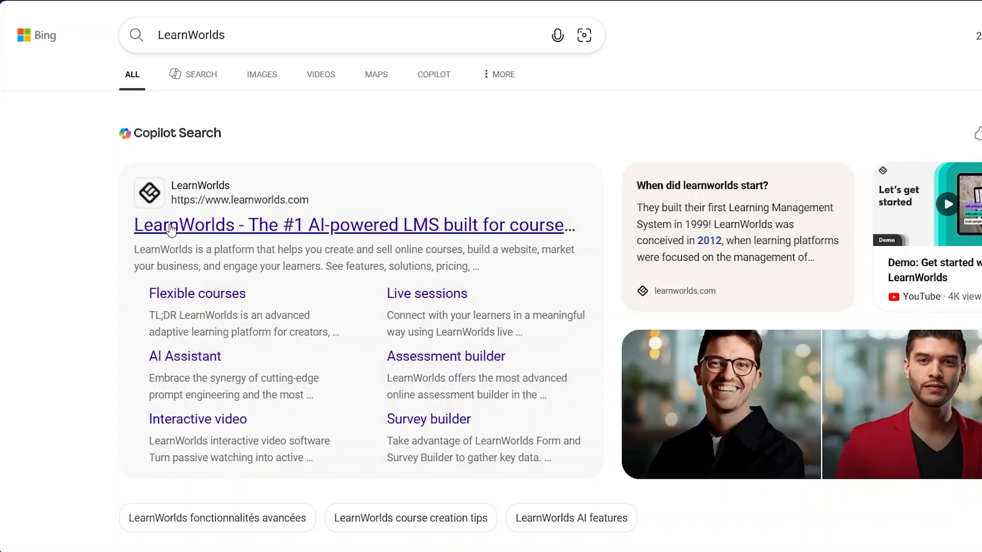
click(283, 233)
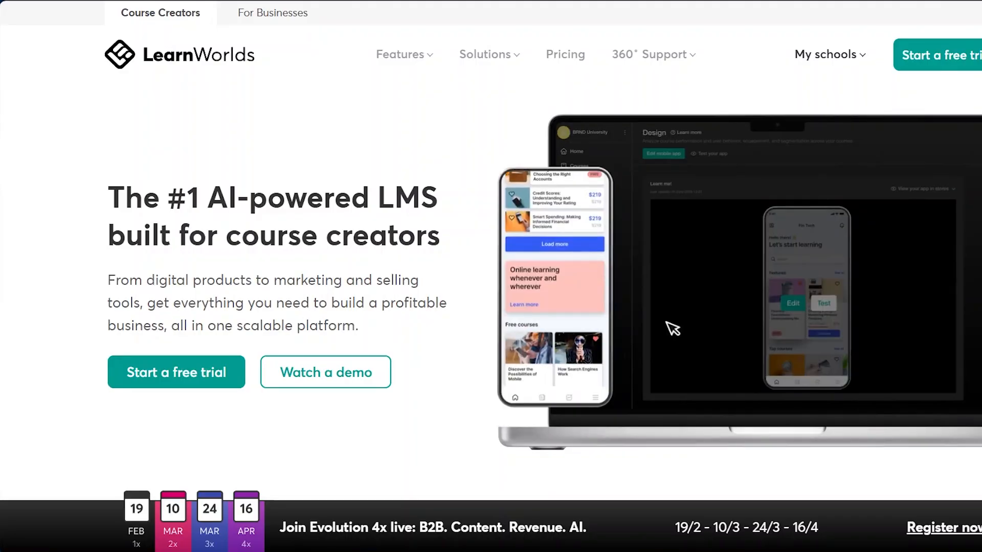
mouse_move(815, 41)
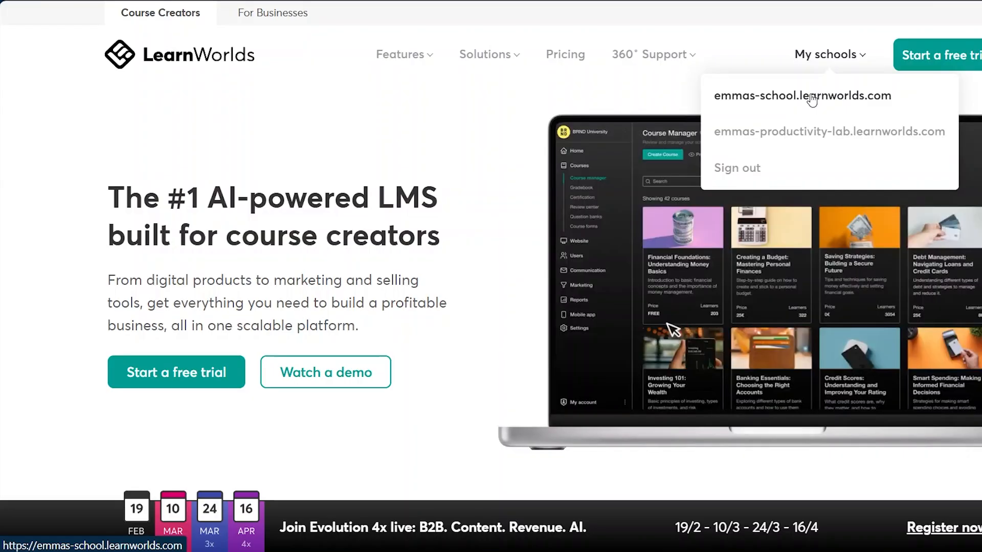
click(812, 98)
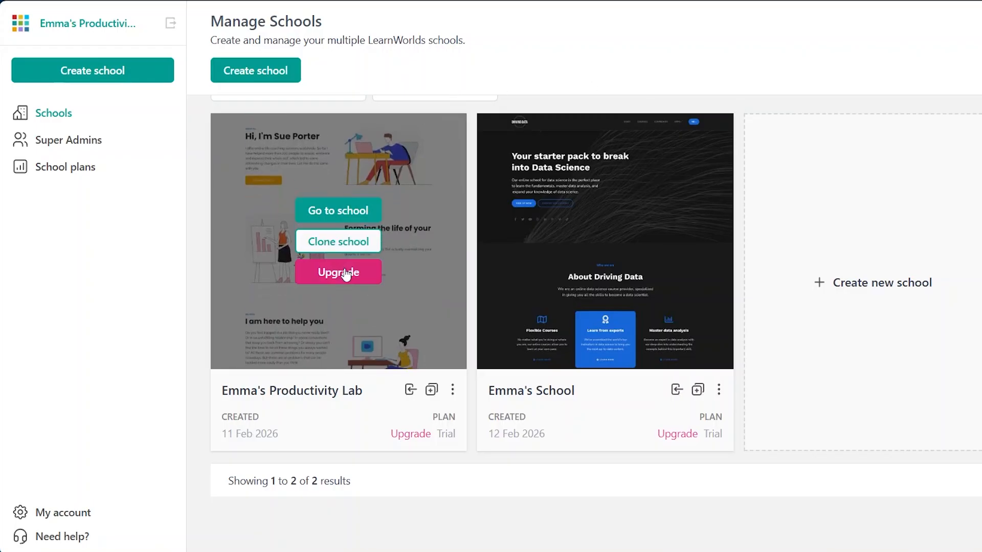
mouse_move(547, 235)
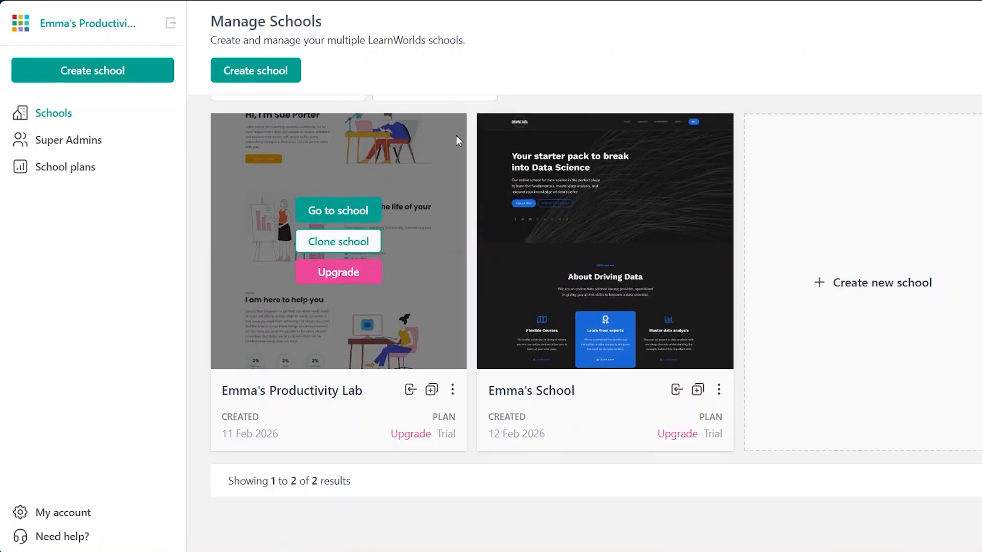
scroll(456, 136, up, 1)
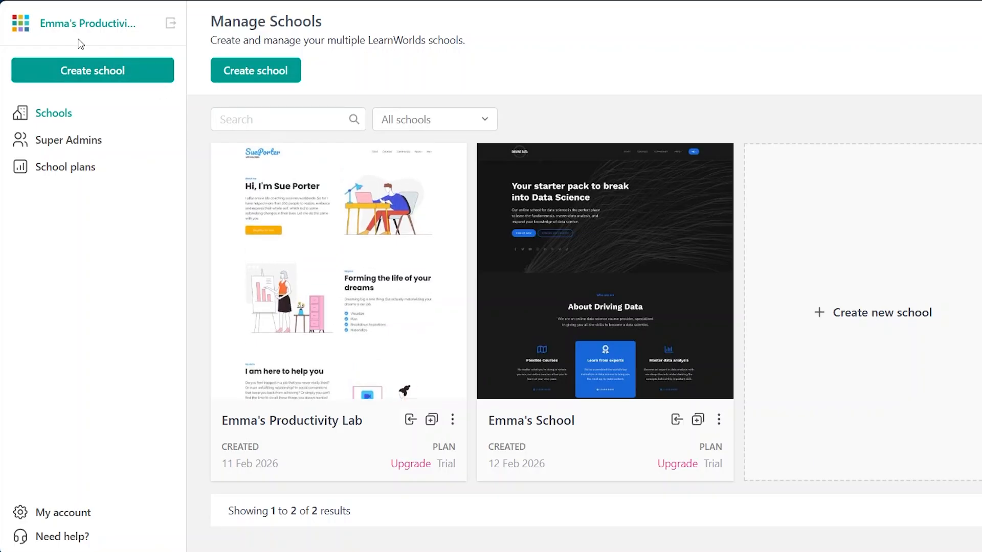
scroll(106, 248, down, 1)
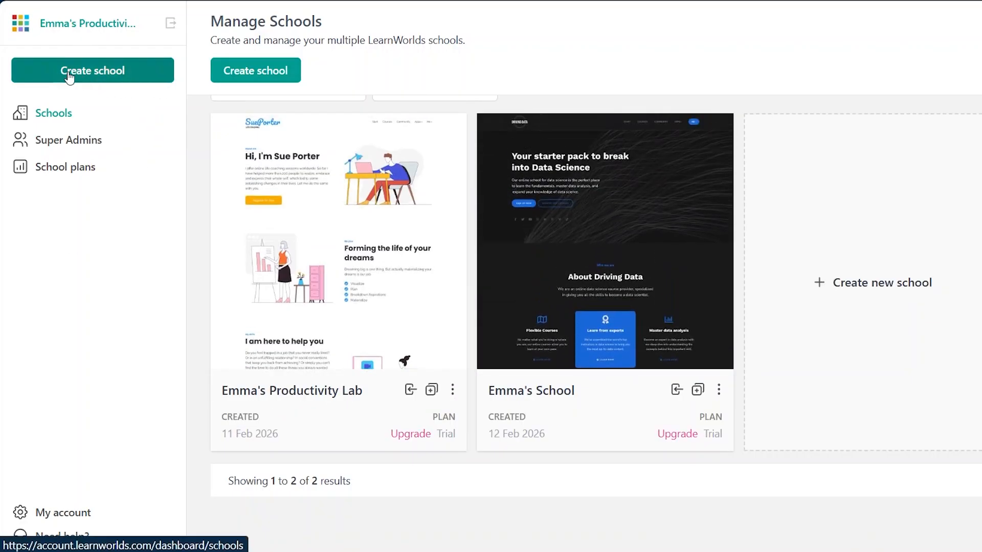
click(107, 77)
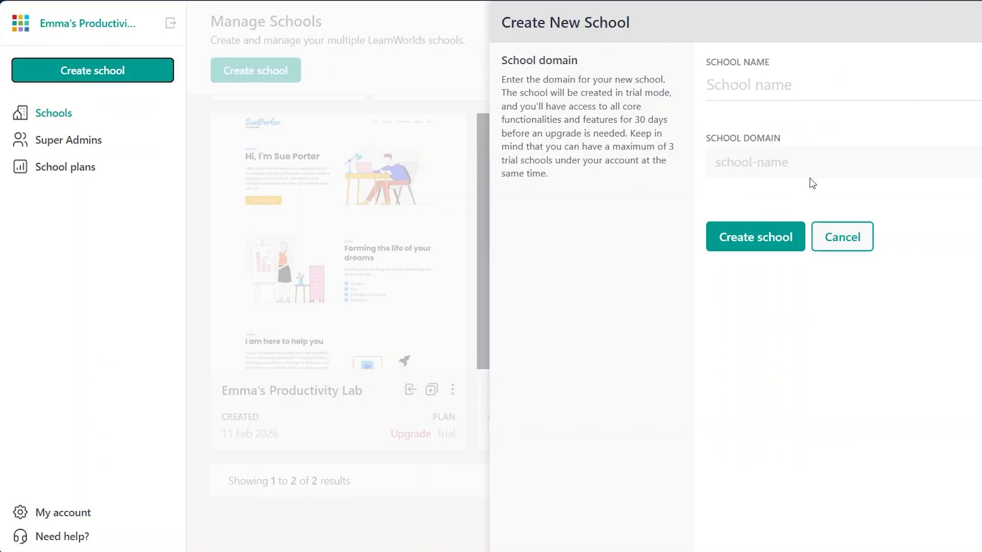
click(743, 83)
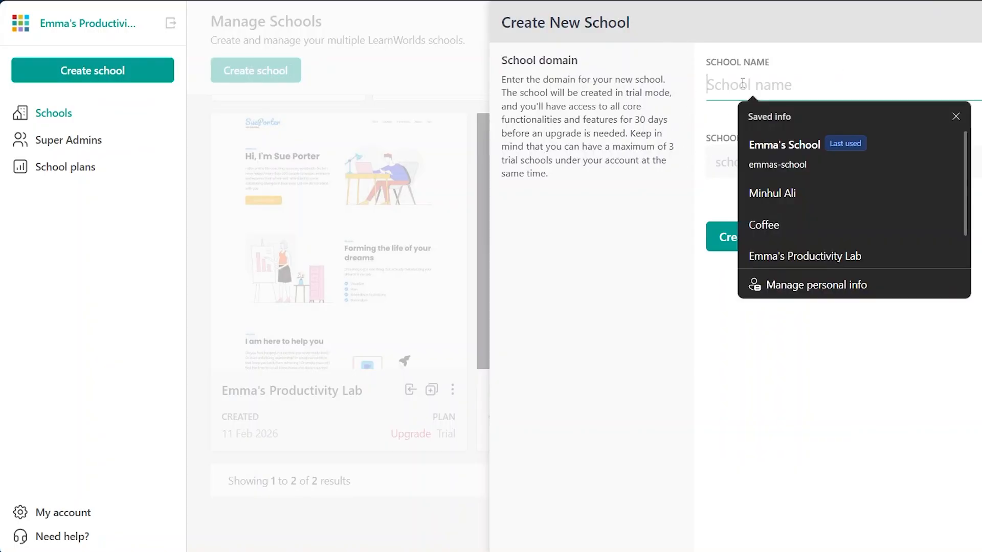
click(808, 146)
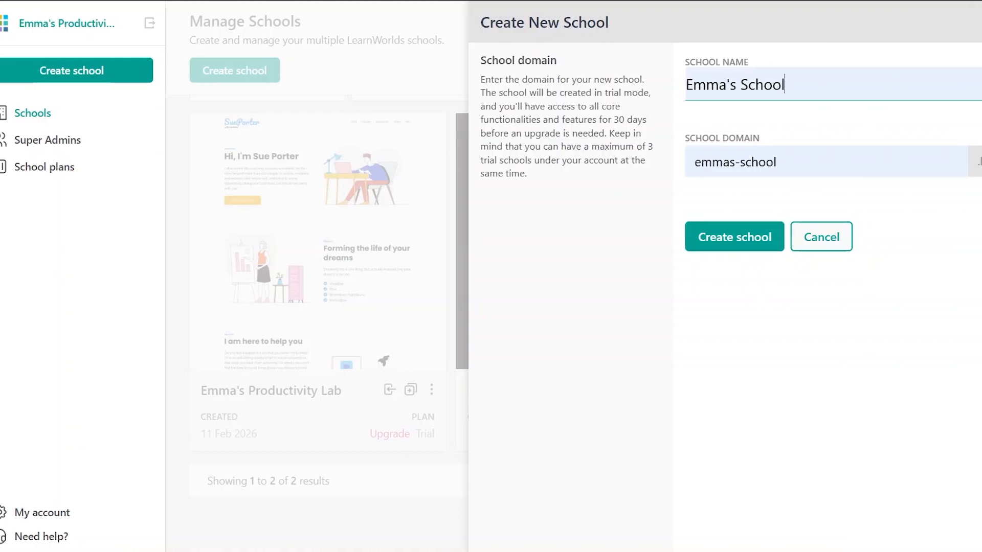
click(951, 18)
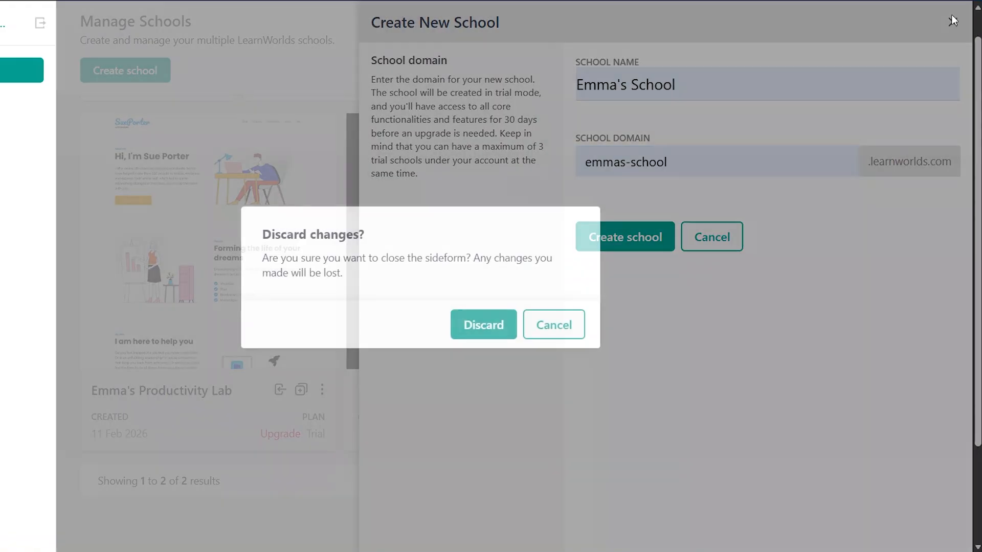
click(483, 324)
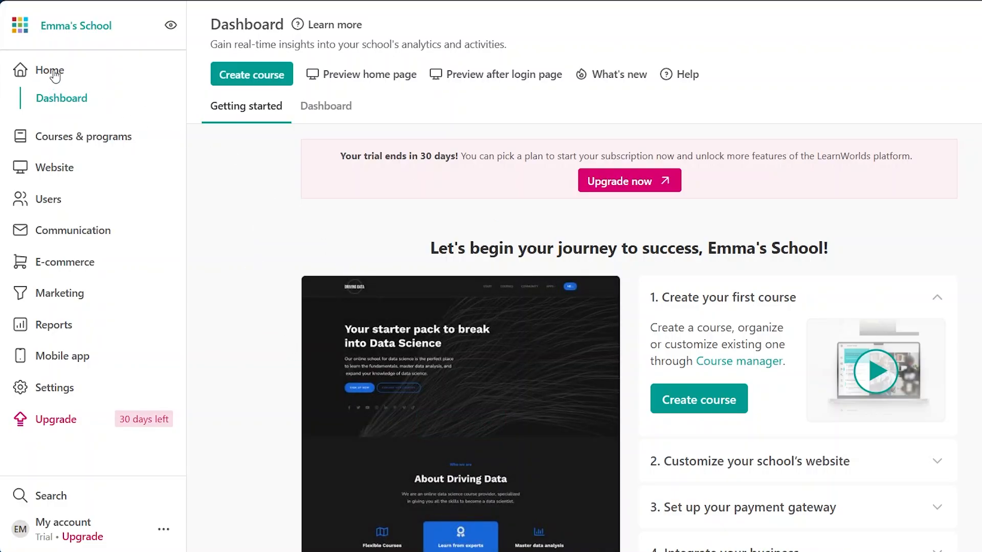
- View the school's Dashboard analytics tab, then return to the Getting started tab
click(312, 107)
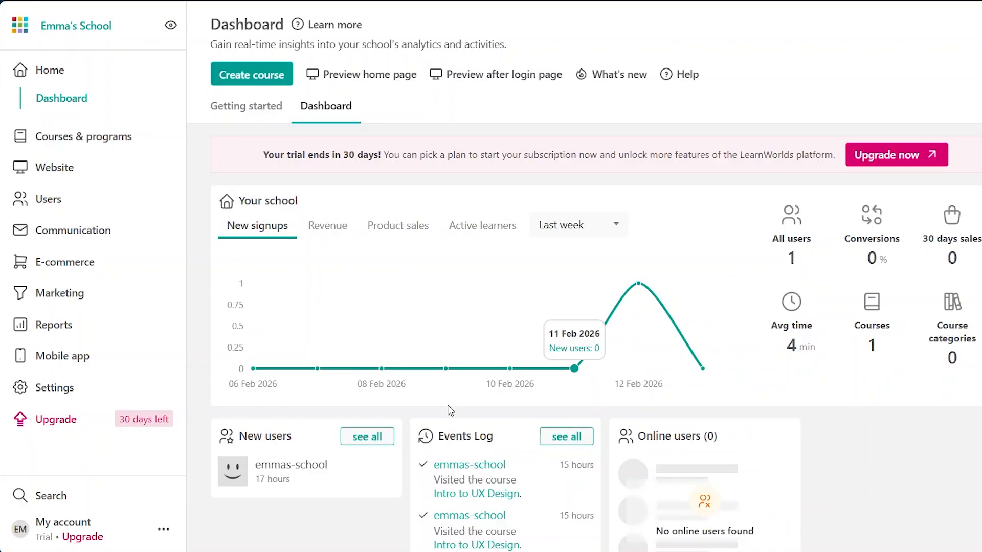
scroll(808, 406, down, 2)
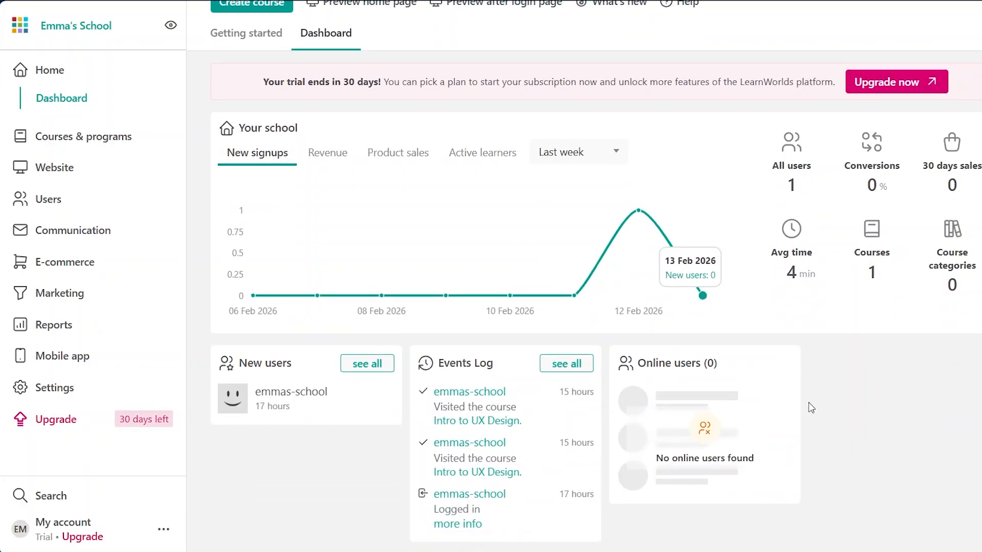
scroll(810, 408, up, 2)
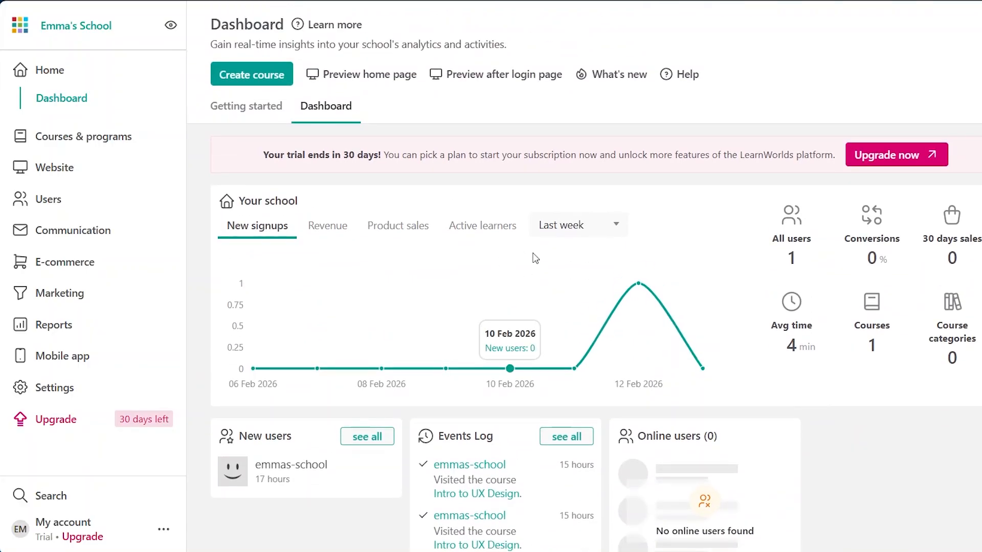
click(244, 110)
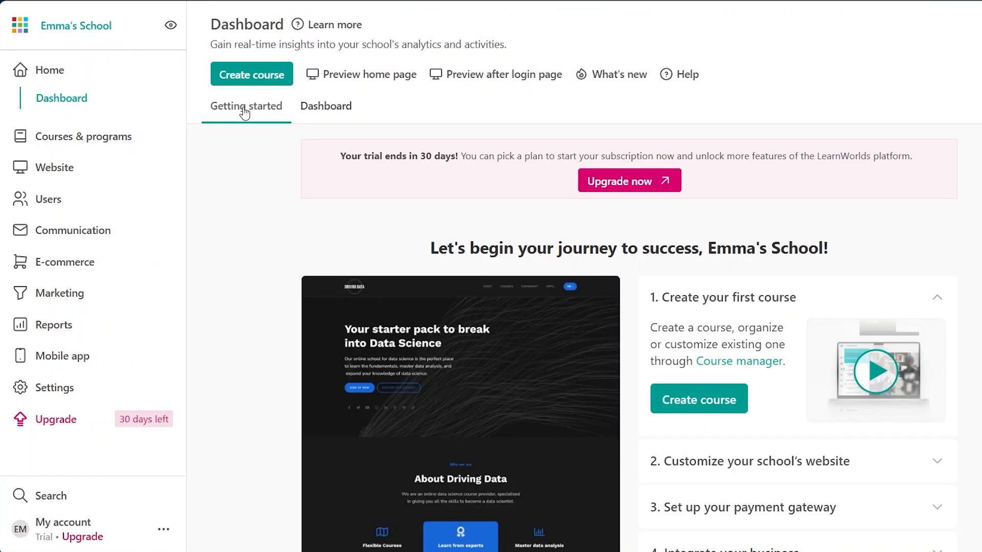
- Scroll through the Getting started page to examine the setup checklist and website preview
scroll(300, 237, down, 4)
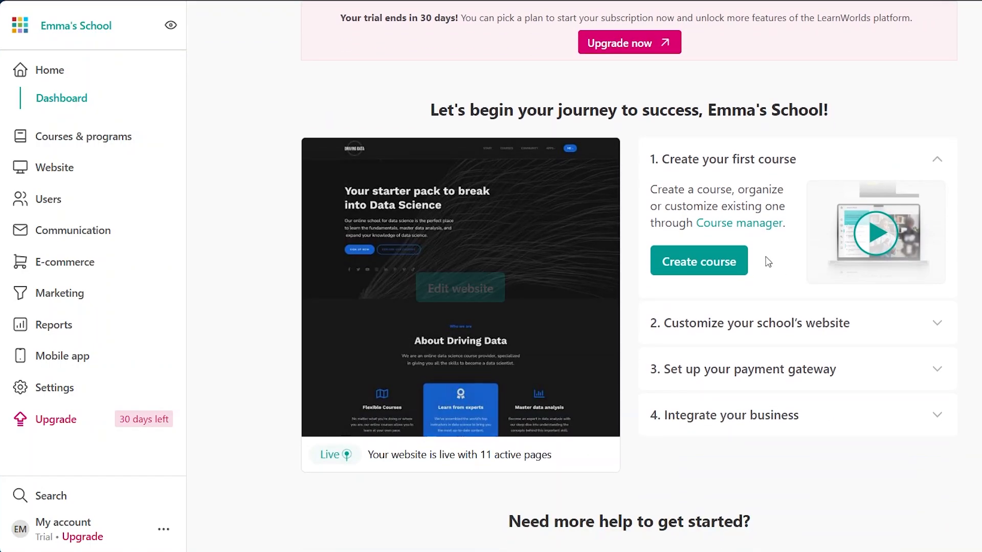
scroll(691, 478, down, 1)
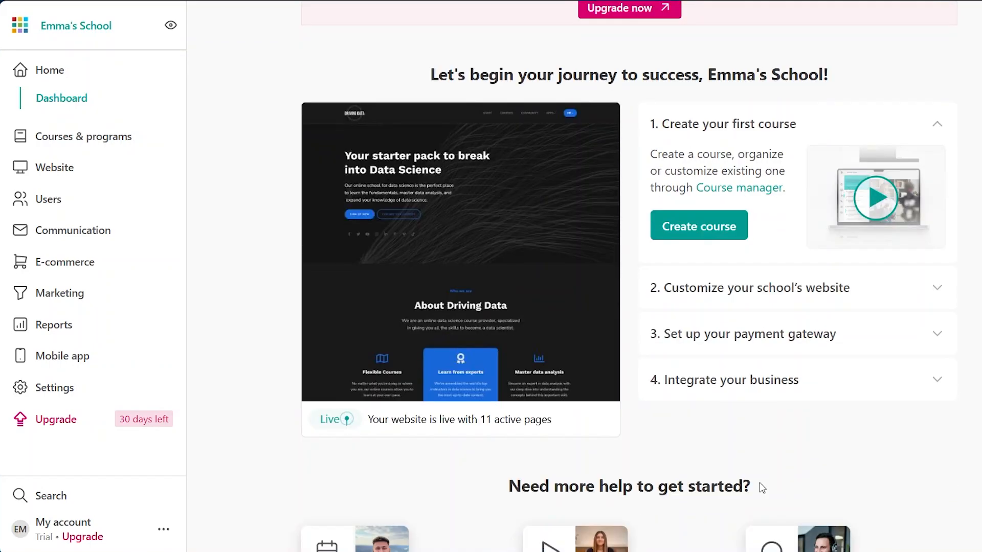
mouse_move(408, 275)
mouse_move(60, 34)
mouse_move(518, 204)
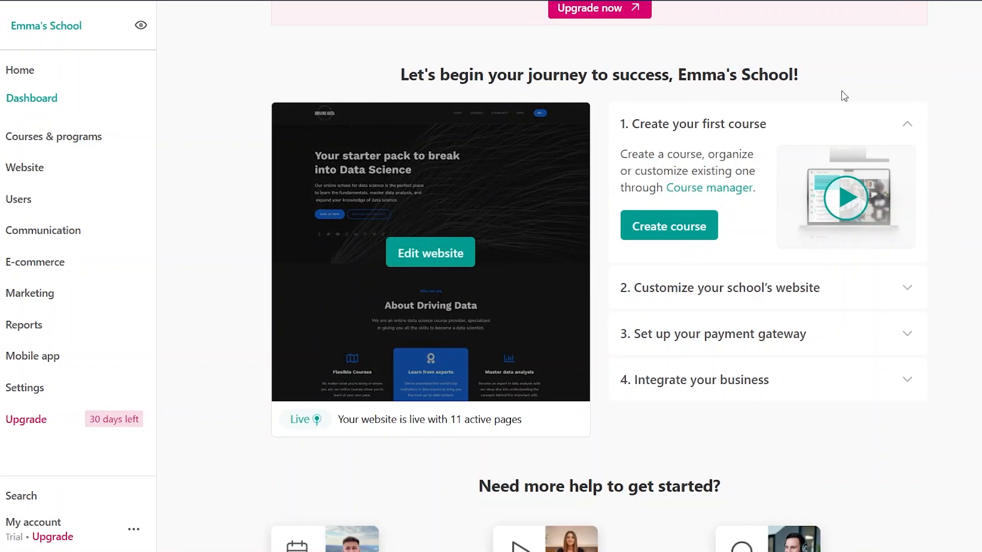
scroll(888, 148, up, 3)
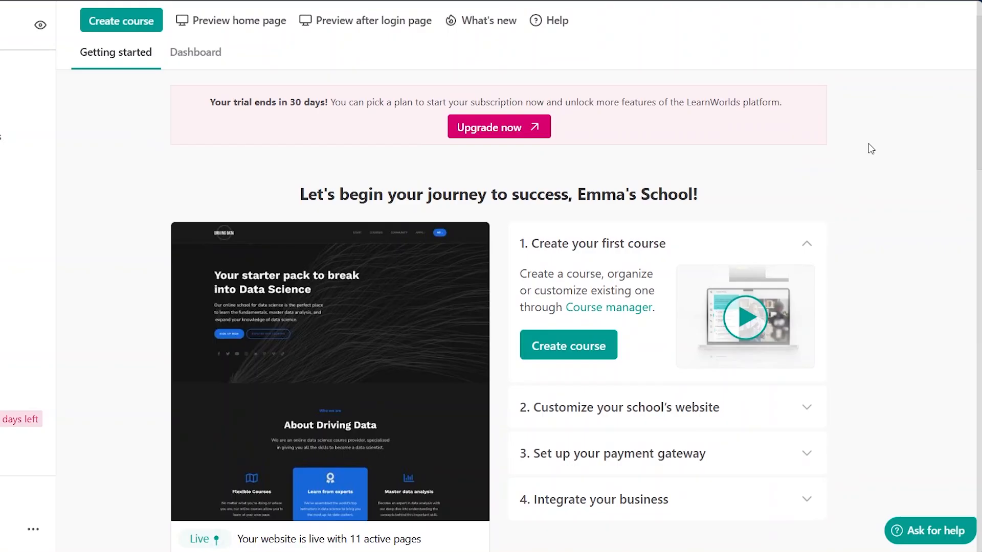
scroll(871, 149, down, 1)
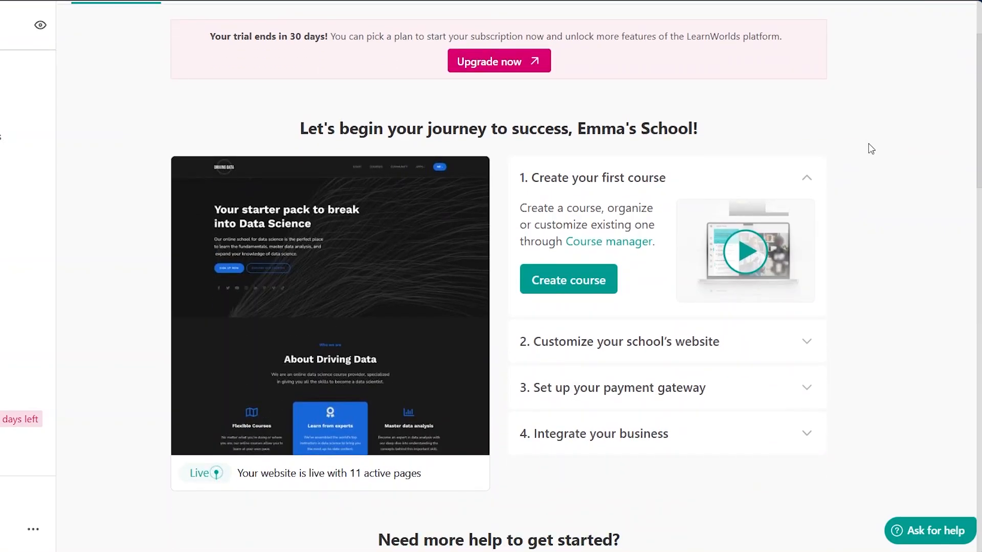
scroll(549, 261, up, 1)
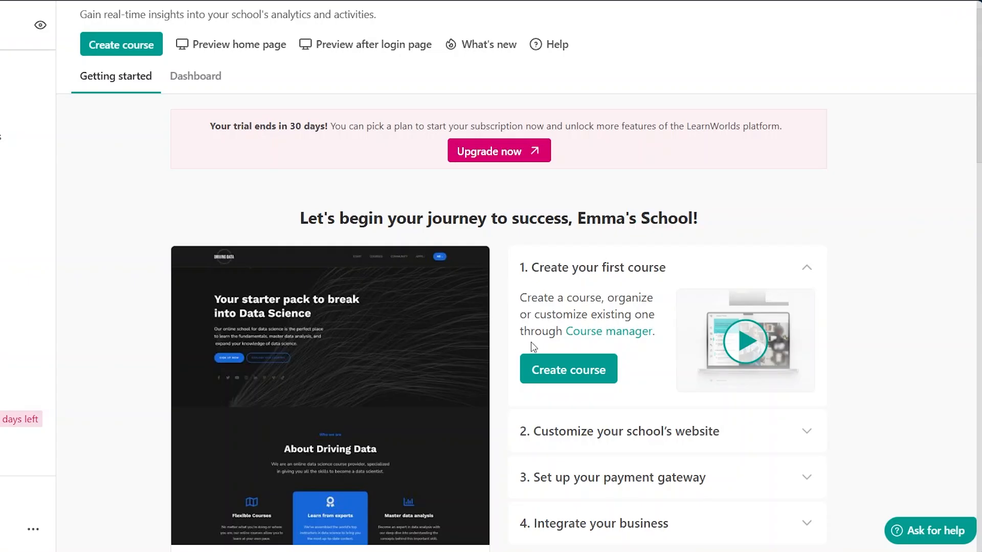
scroll(549, 261, down, 2)
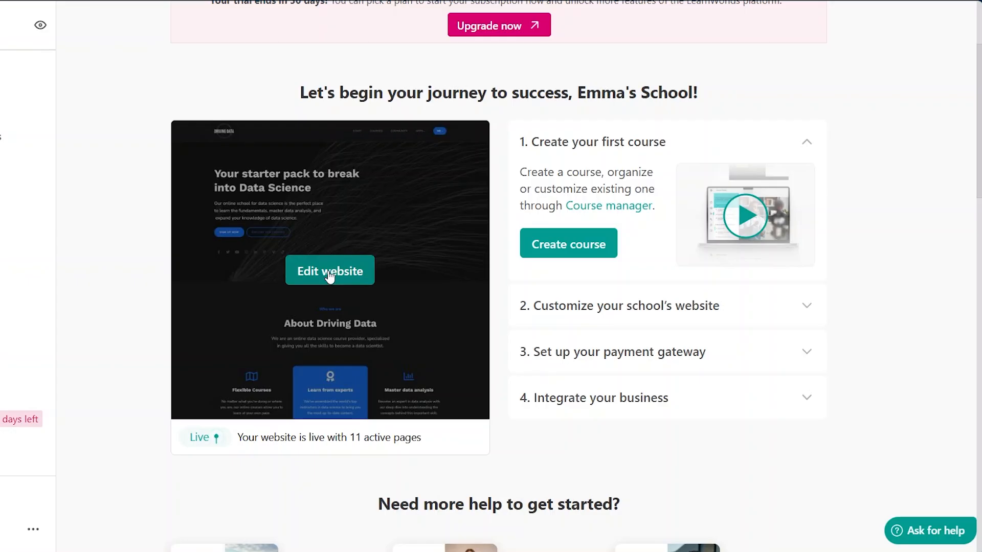
scroll(332, 264, up, 3)
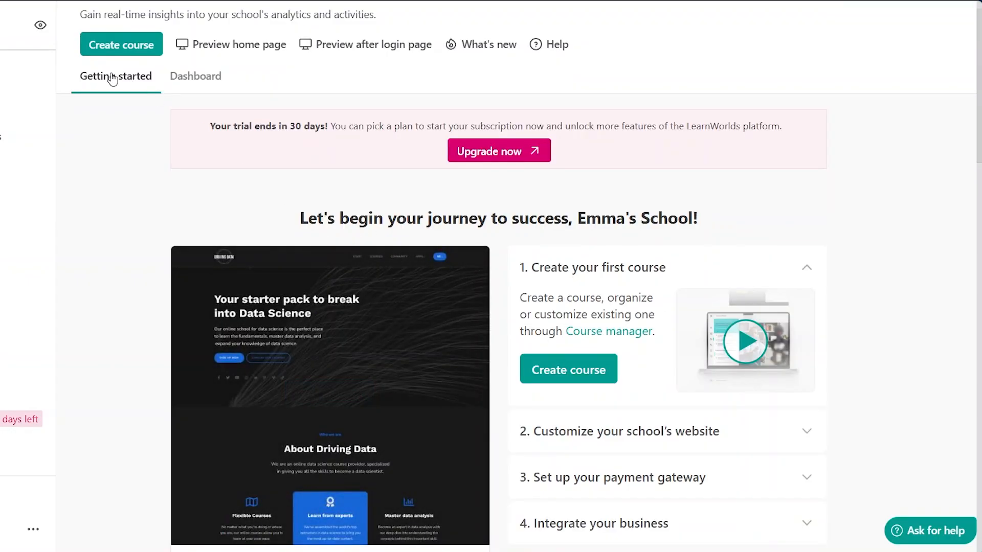
scroll(265, 213, down, 4)
- Open the website editor from the website preview on the Getting started page
mouse_move(303, 301)
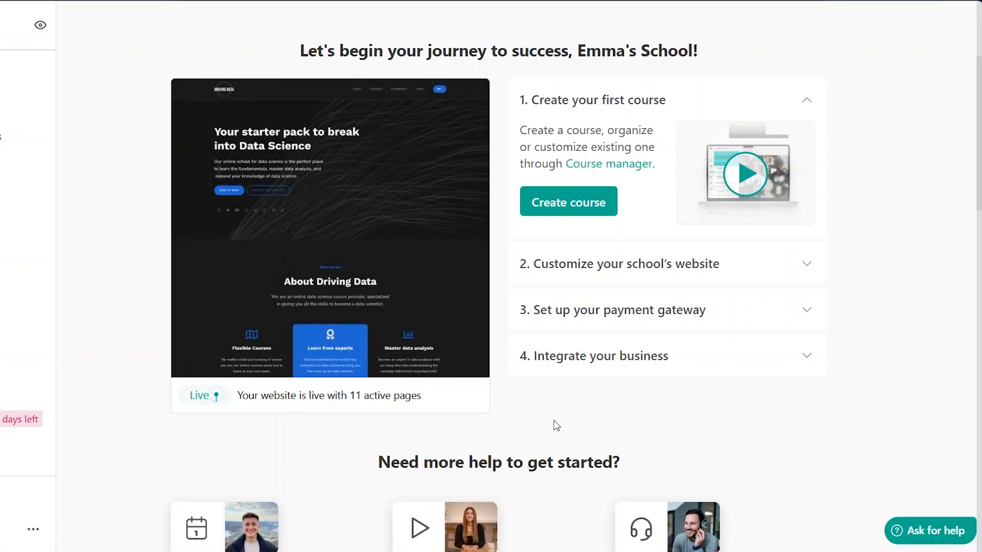
mouse_move(305, 232)
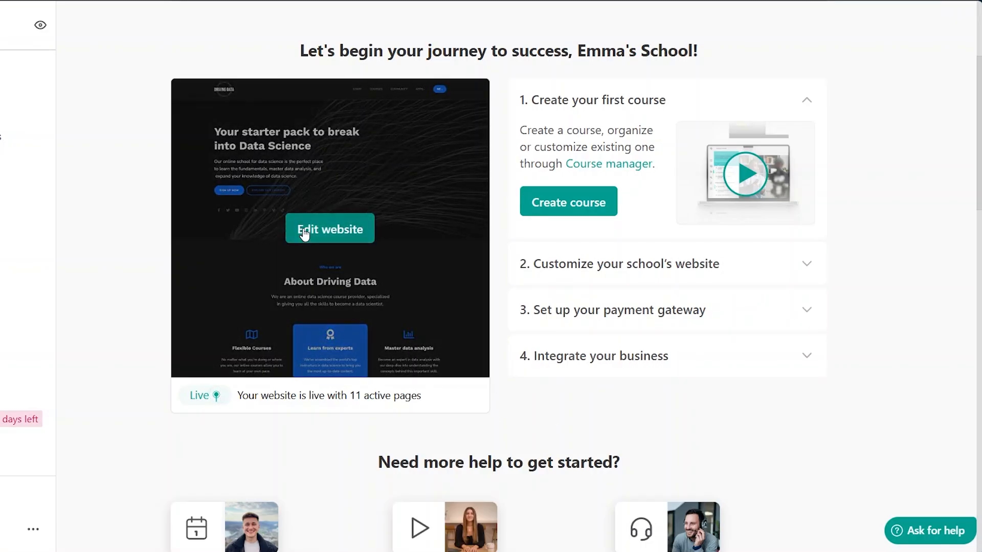
click(340, 231)
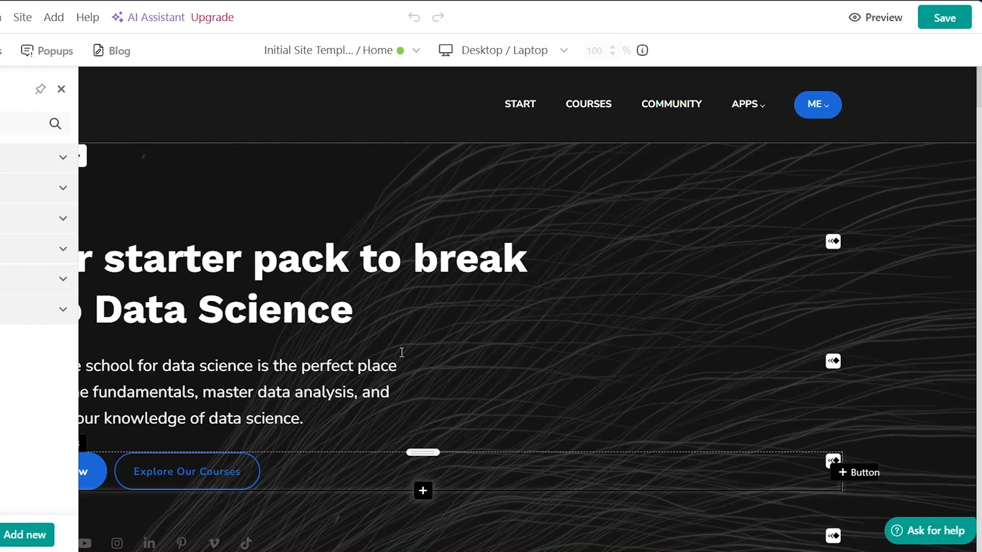
- Browse the full list of site pages in the Pages panel and scroll through the Home page content
mouse_move(133, 135)
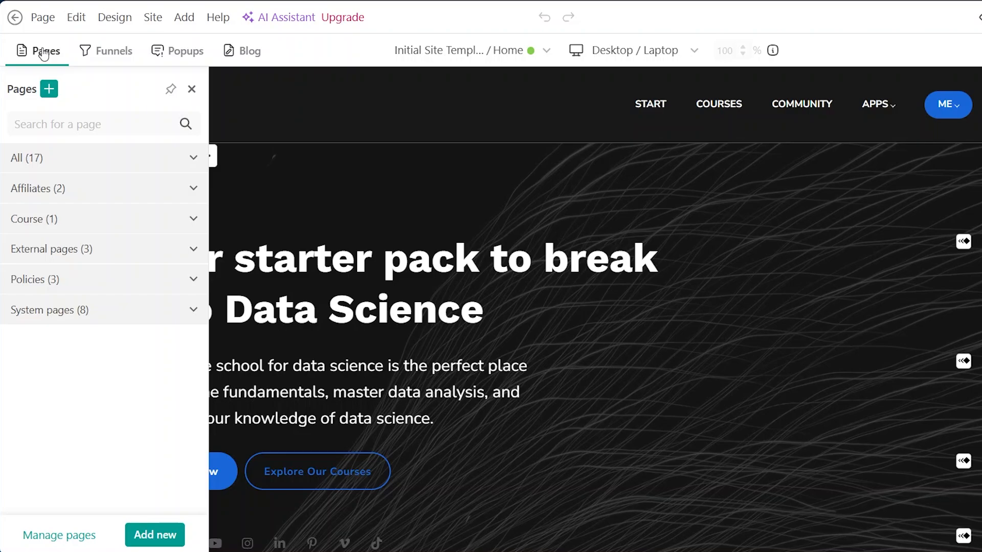
click(74, 163)
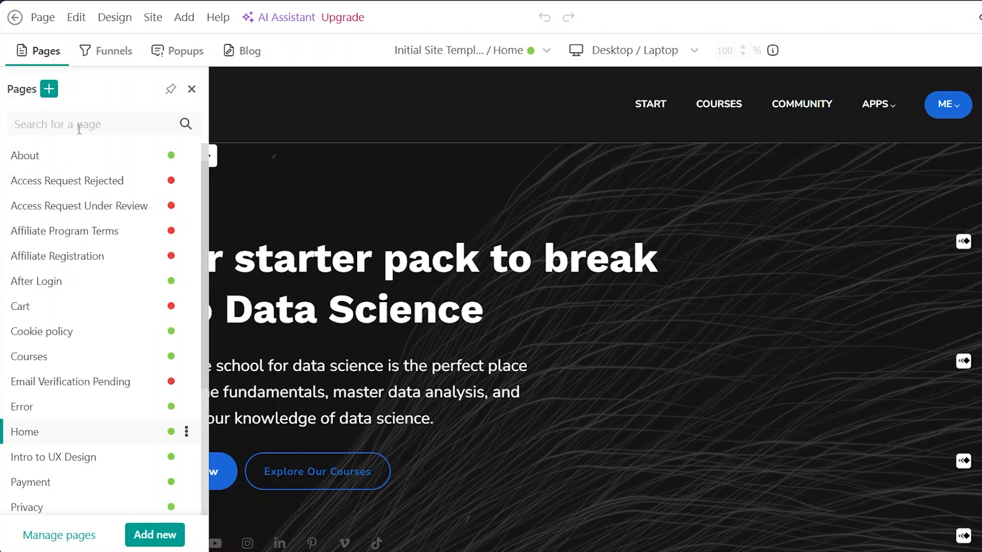
scroll(77, 310, down, 4)
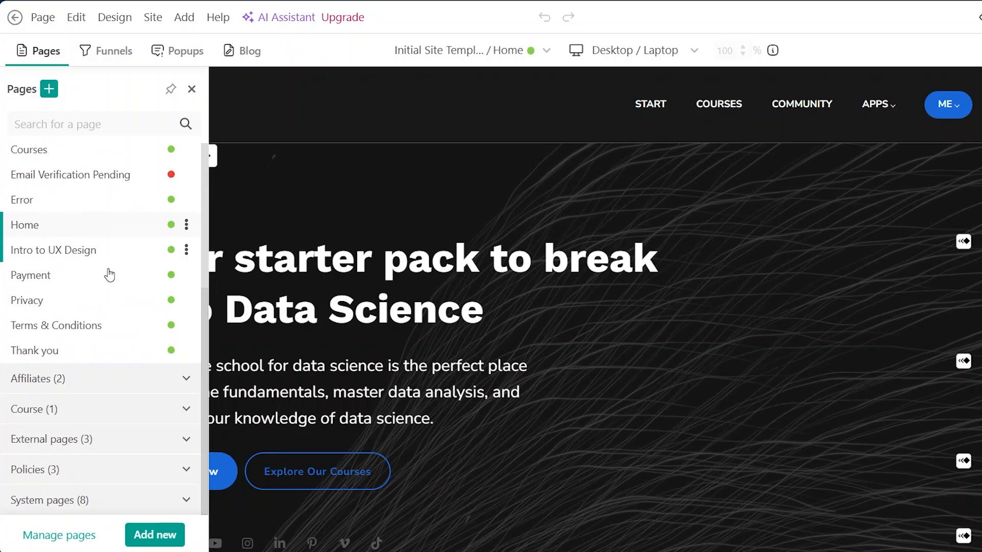
scroll(121, 169, up, 5)
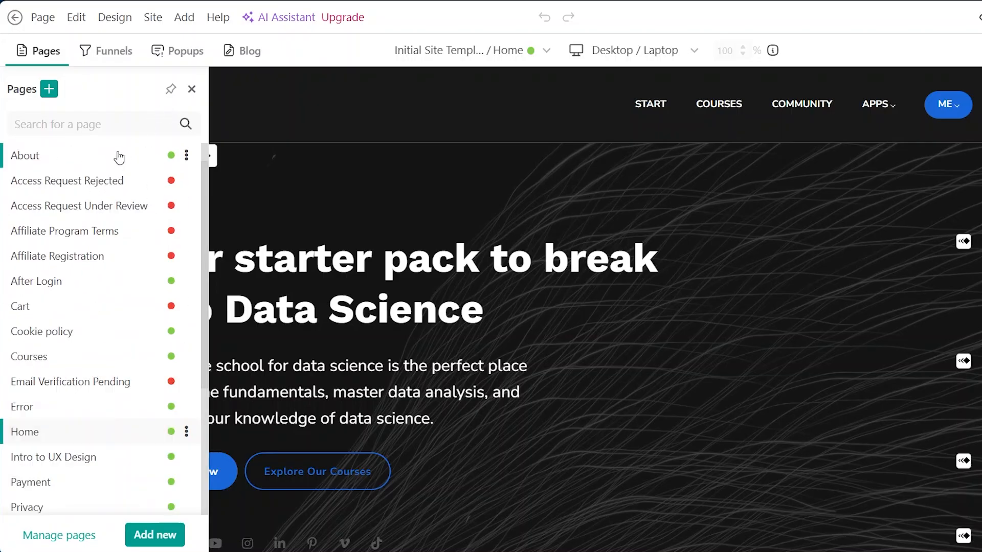
click(189, 156)
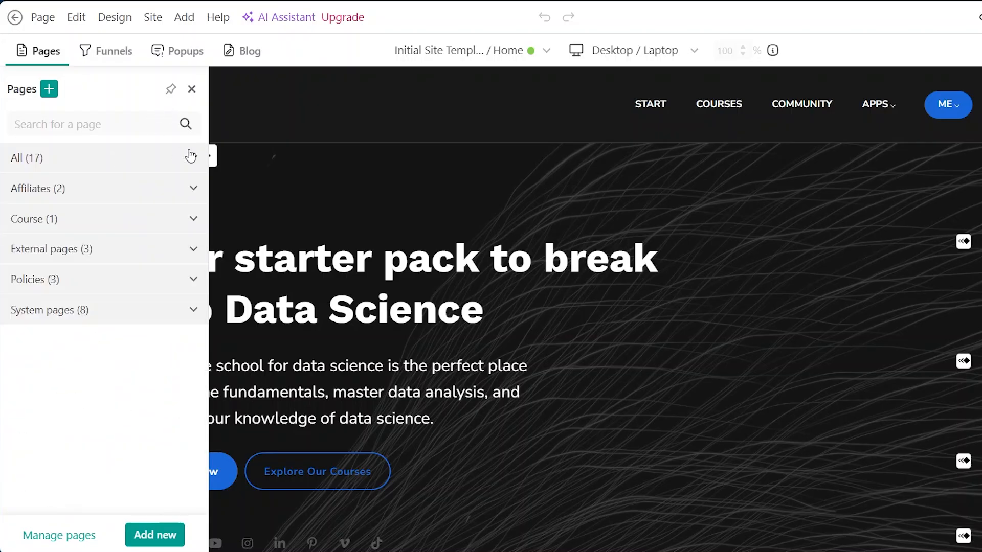
scroll(567, 217, down, 9)
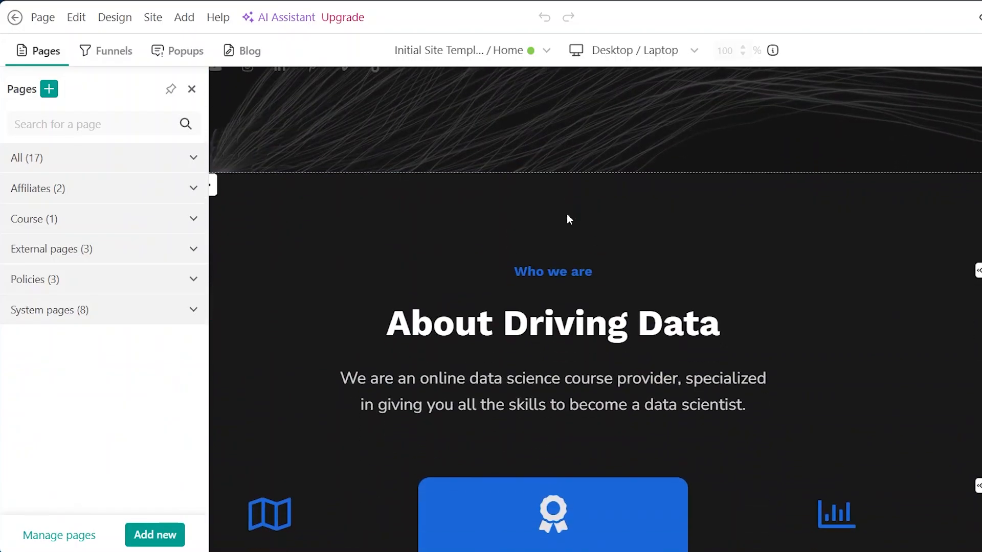
scroll(568, 219, down, 10)
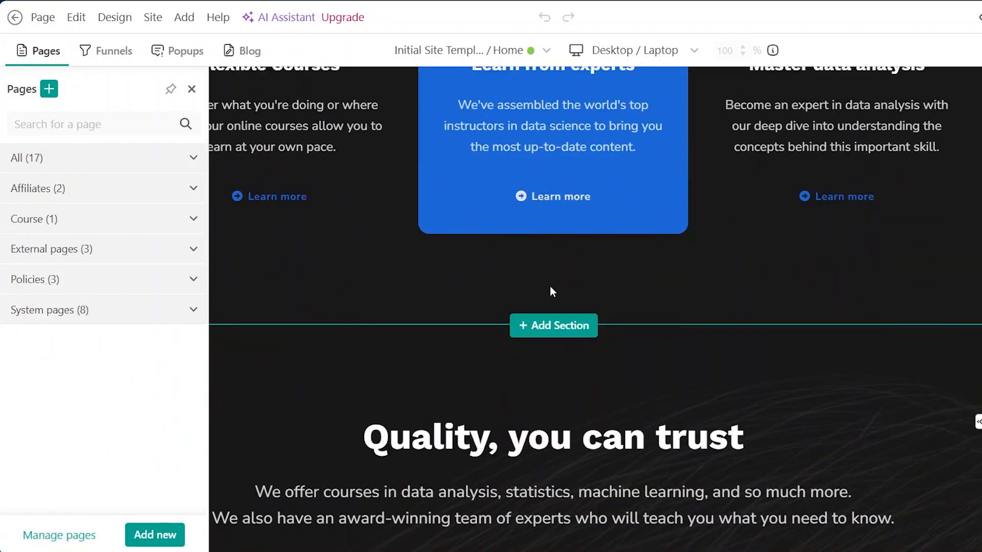
scroll(550, 286, down, 3)
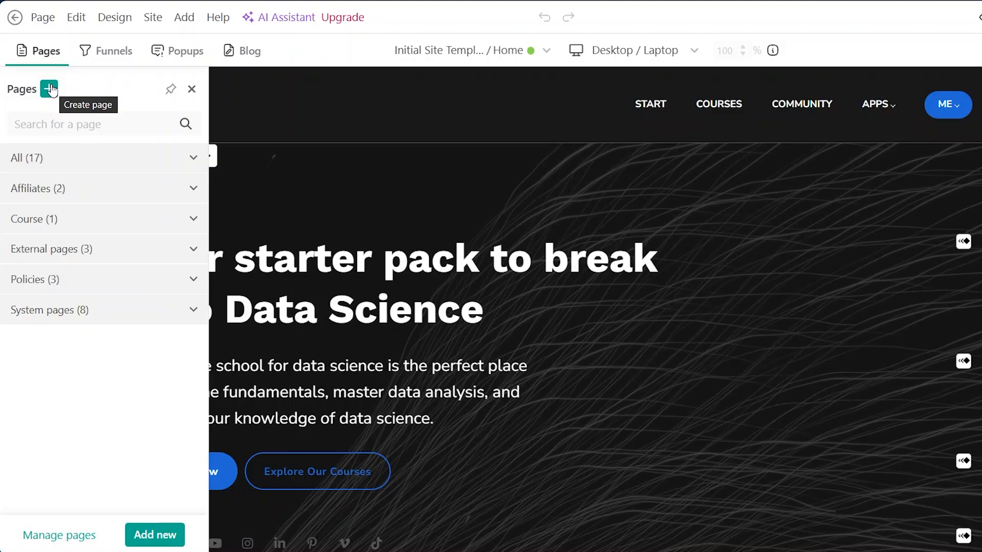
- Browse the Funnels, Popups and Blog panels of the website editor, then close the Pages panel
click(107, 49)
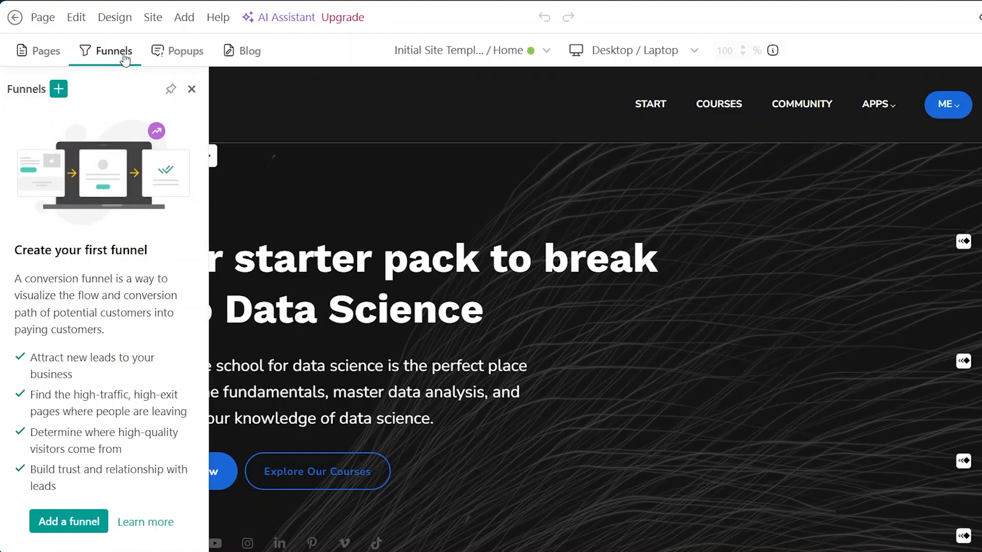
click(184, 55)
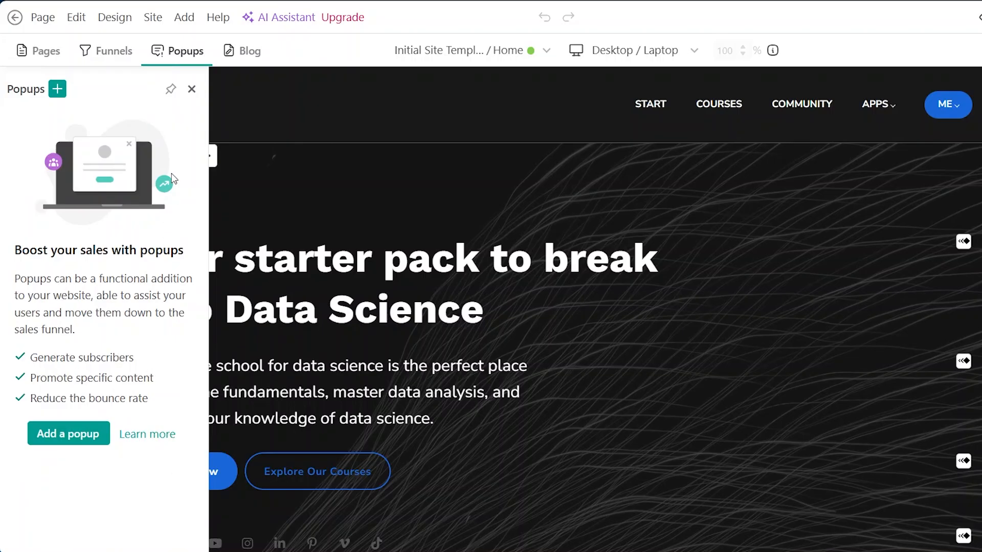
click(250, 50)
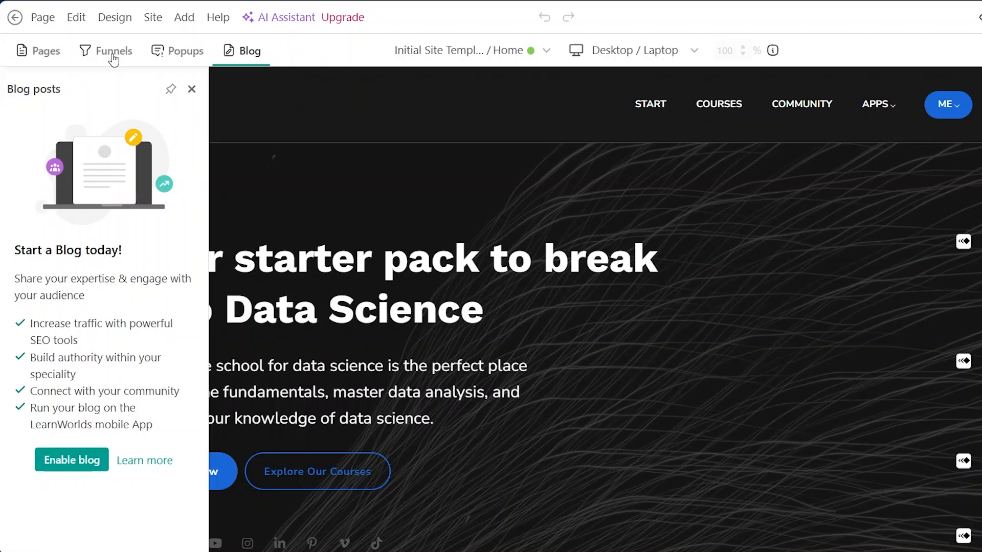
click(44, 51)
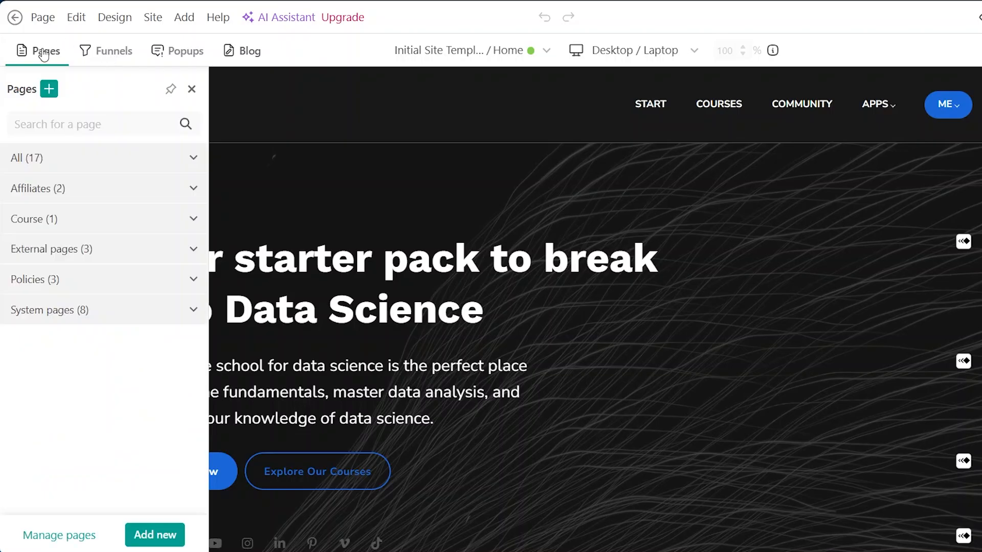
click(192, 90)
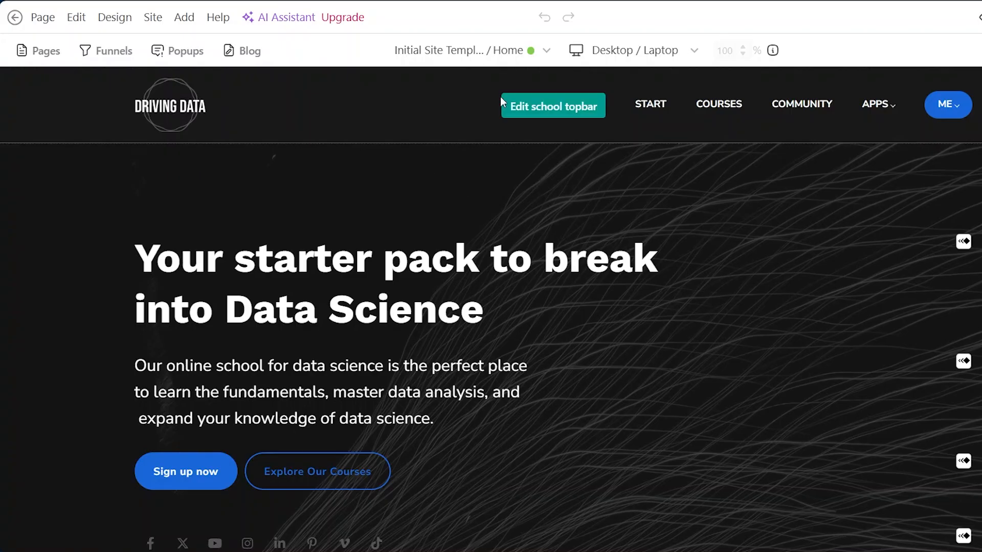
- Center-align the second line of the hero heading
scroll(739, 367, down, 2)
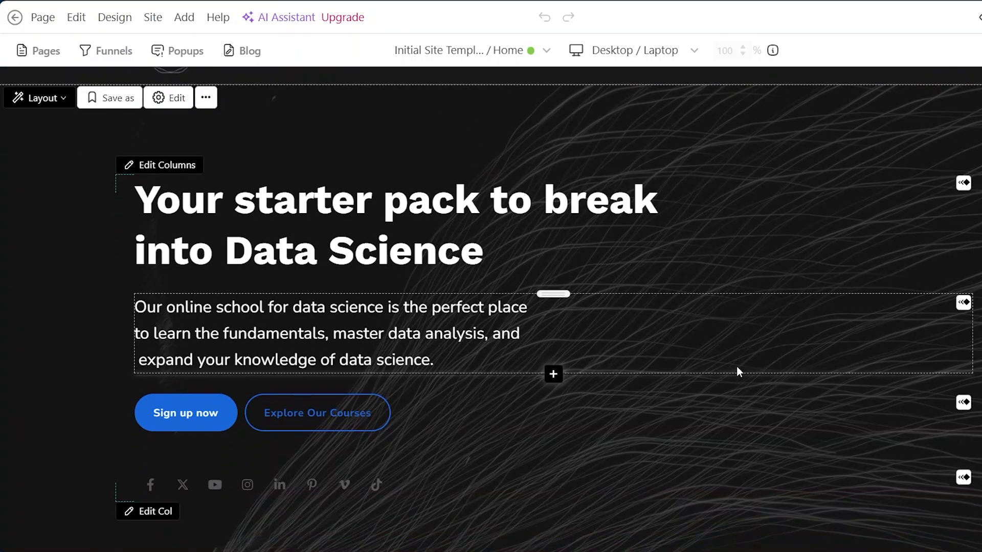
scroll(732, 278, up, 2)
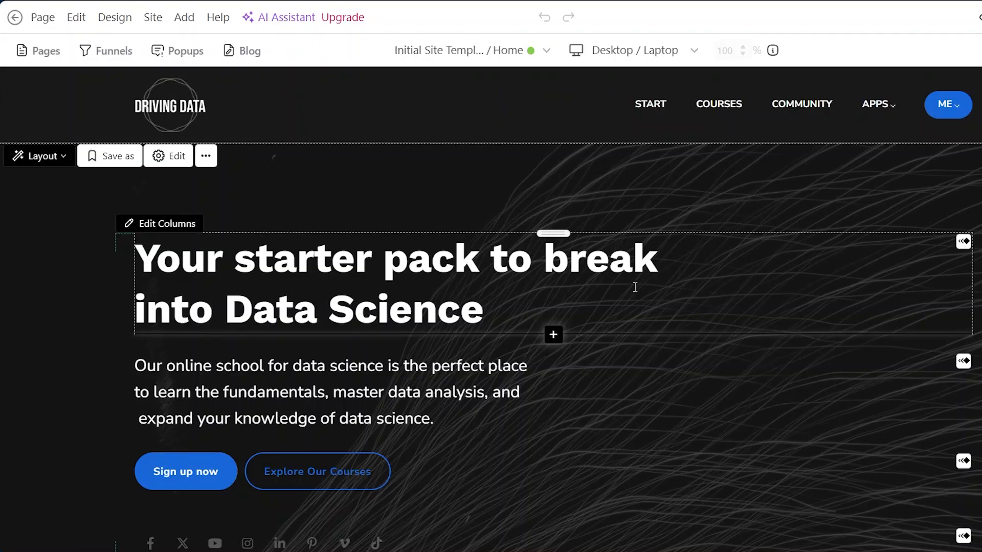
click(651, 288)
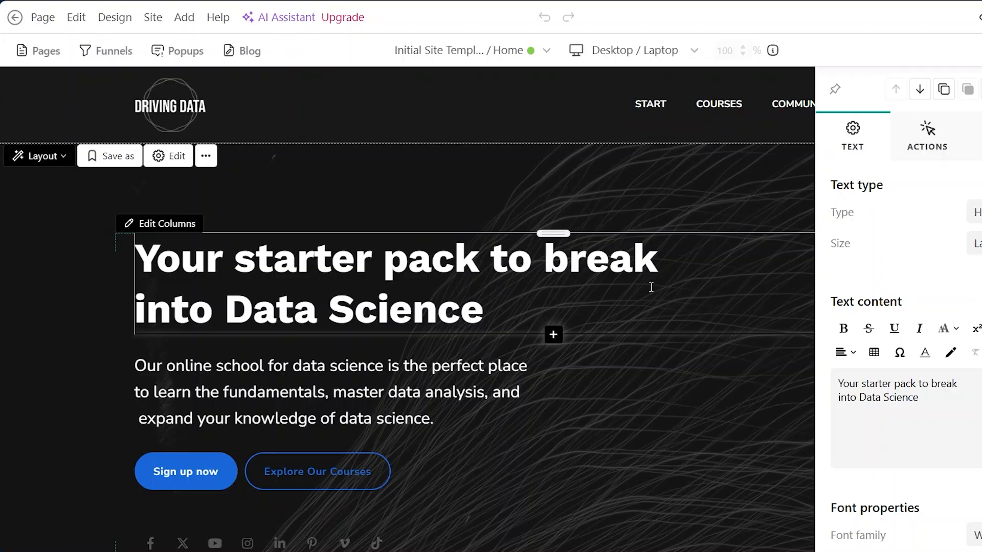
click(491, 182)
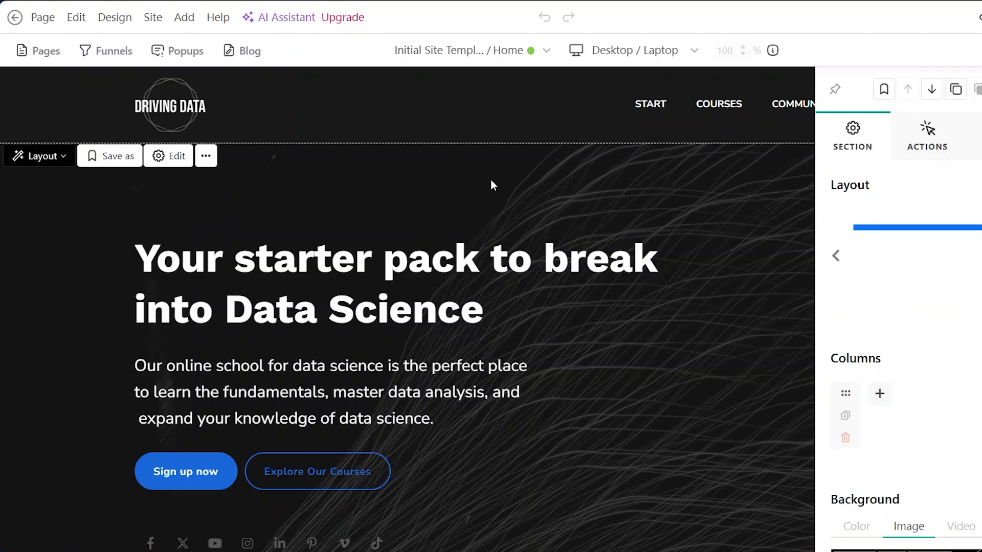
click(583, 292)
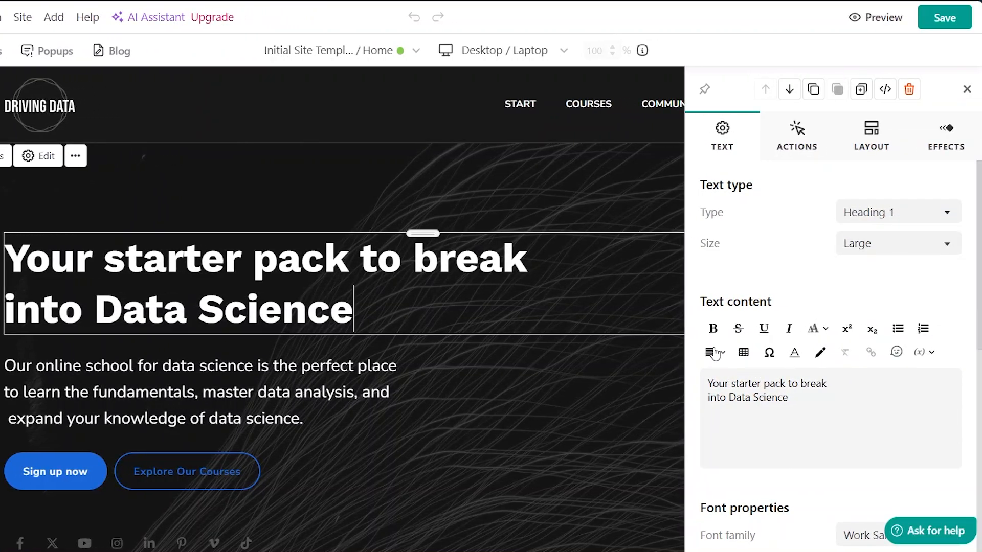
click(716, 356)
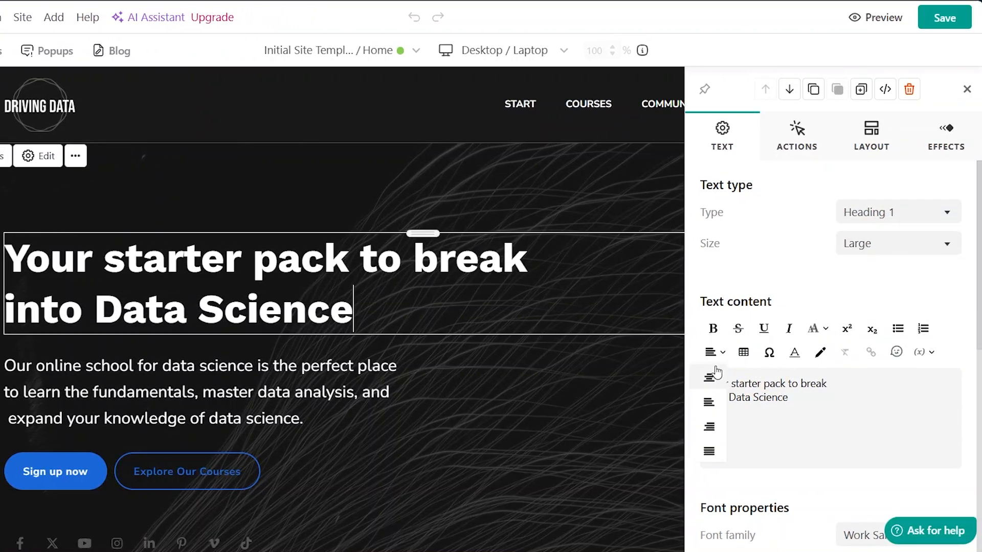
click(709, 389)
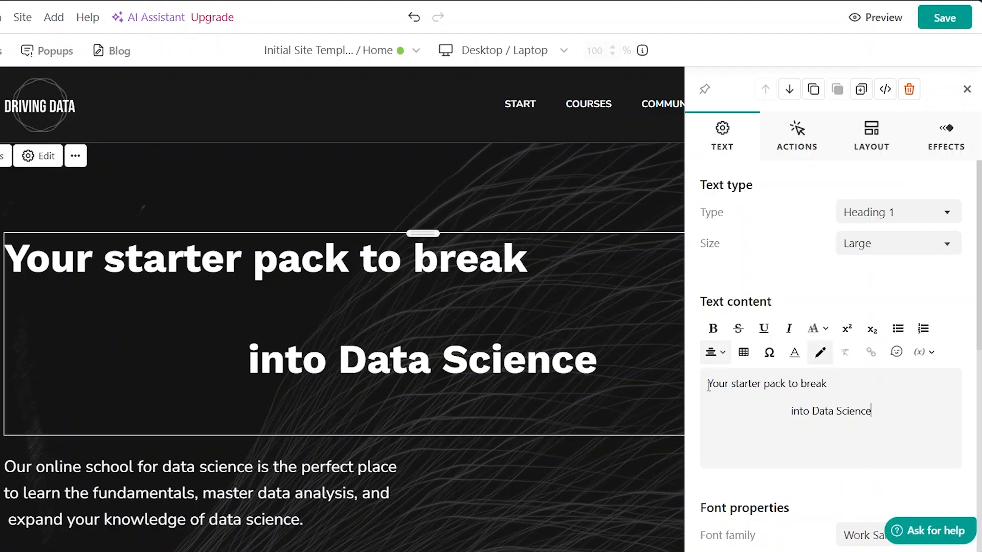
- Left-align the hero heading's second line again and remove the blank line between its two lines
click(723, 352)
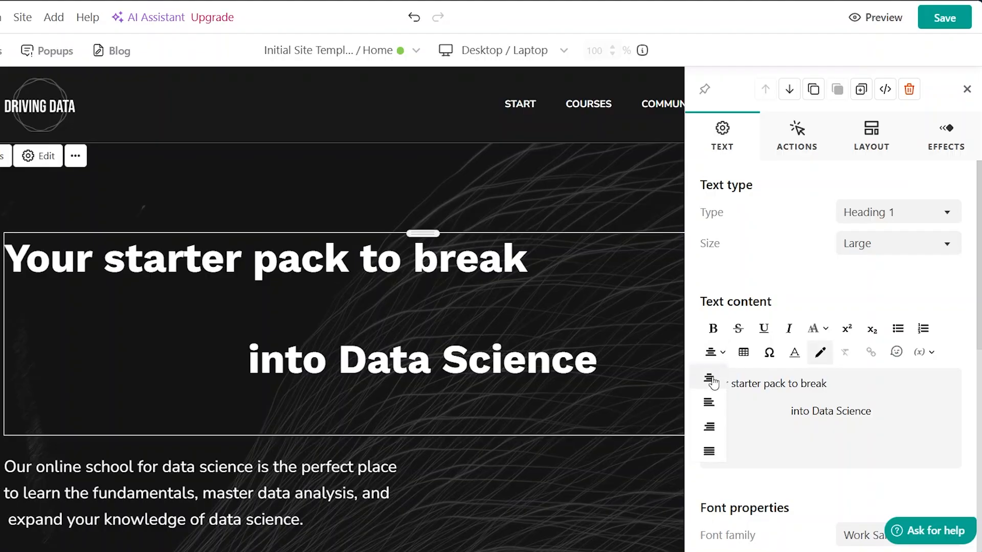
click(710, 403)
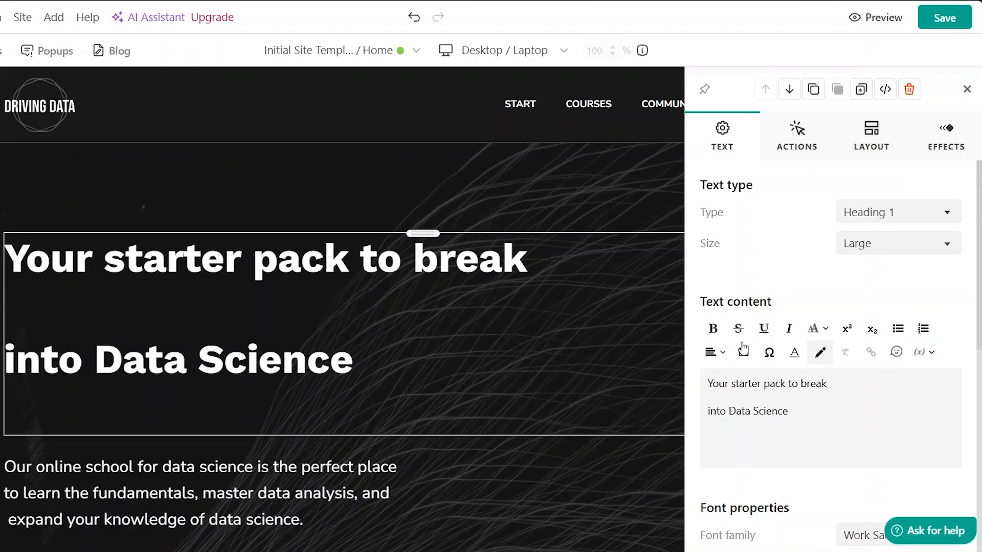
scroll(864, 386, down, 3)
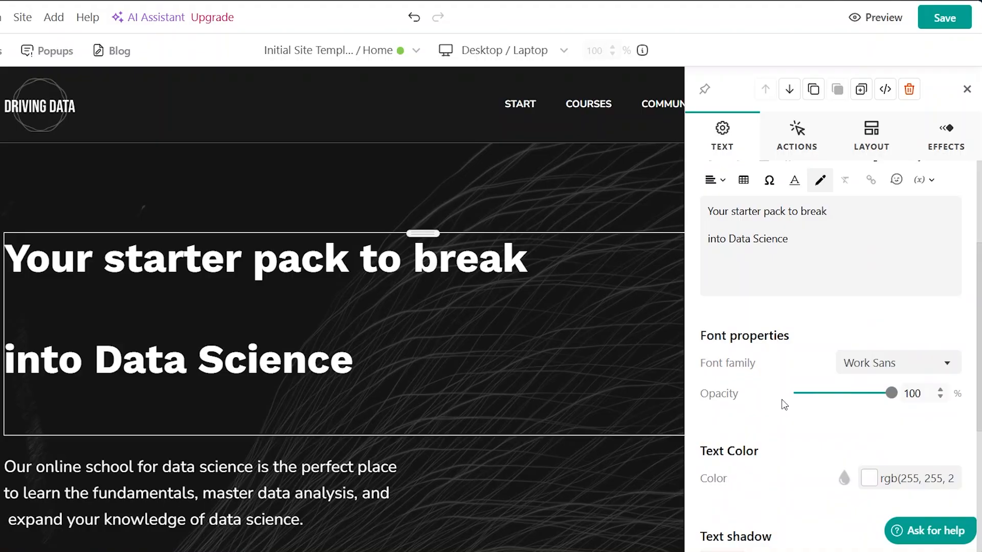
scroll(785, 405, down, 5)
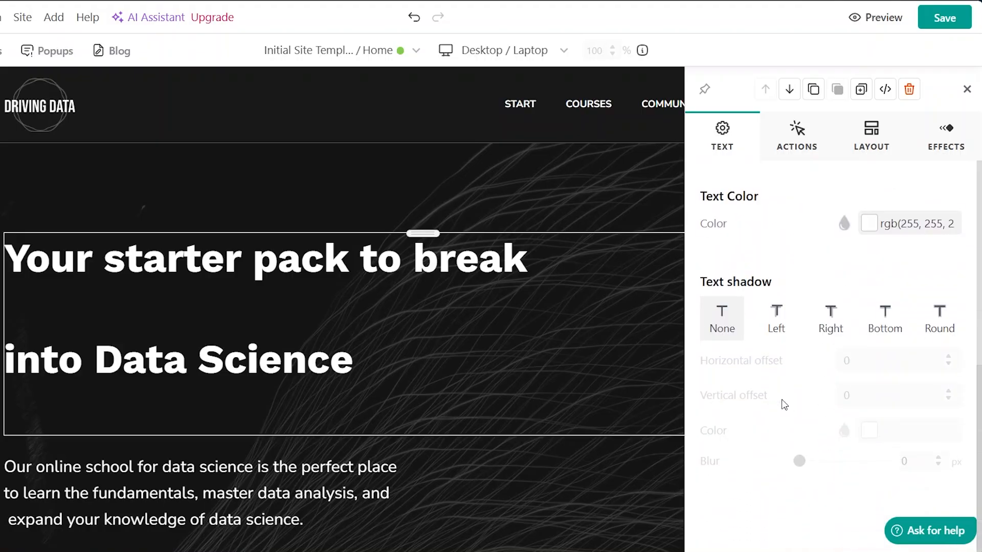
scroll(784, 405, up, 8)
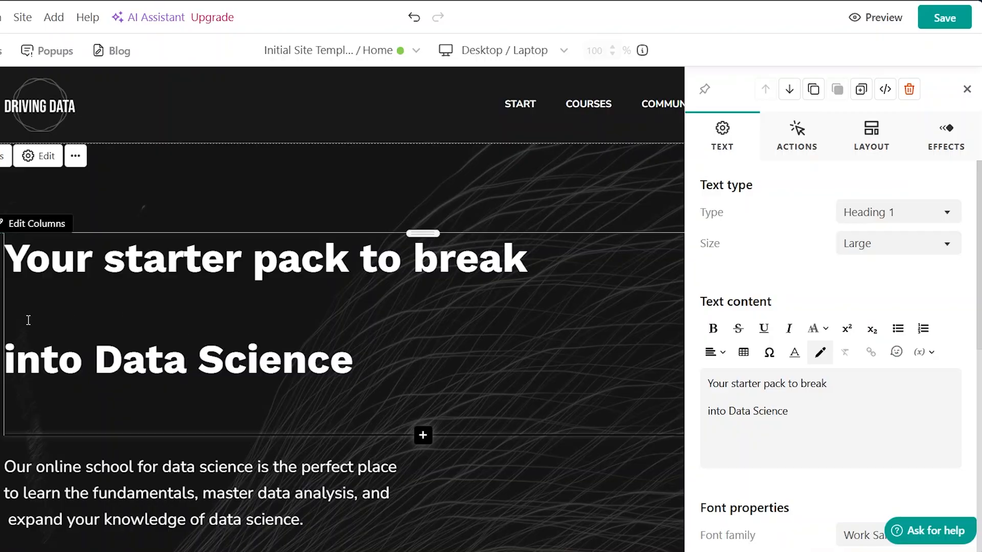
click(13, 344)
key(BackSpace)
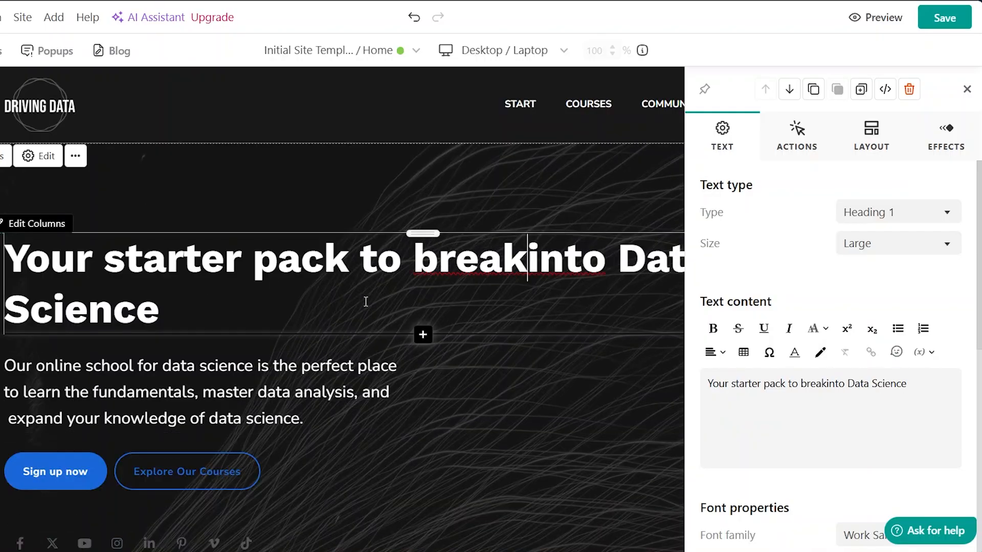
- Set the Sign up now button's click action to open the Personal Data Access Request system form
scroll(365, 302, down, 4)
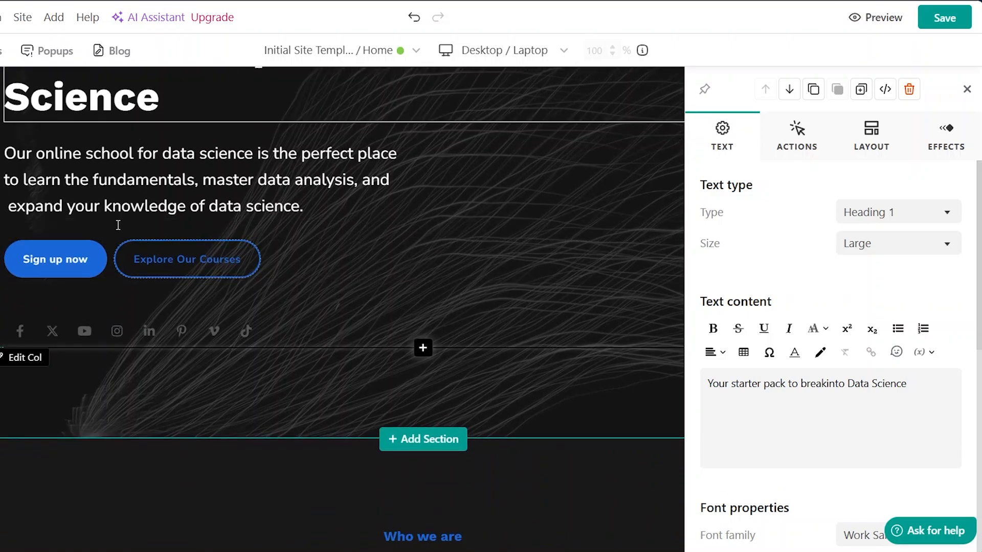
click(98, 259)
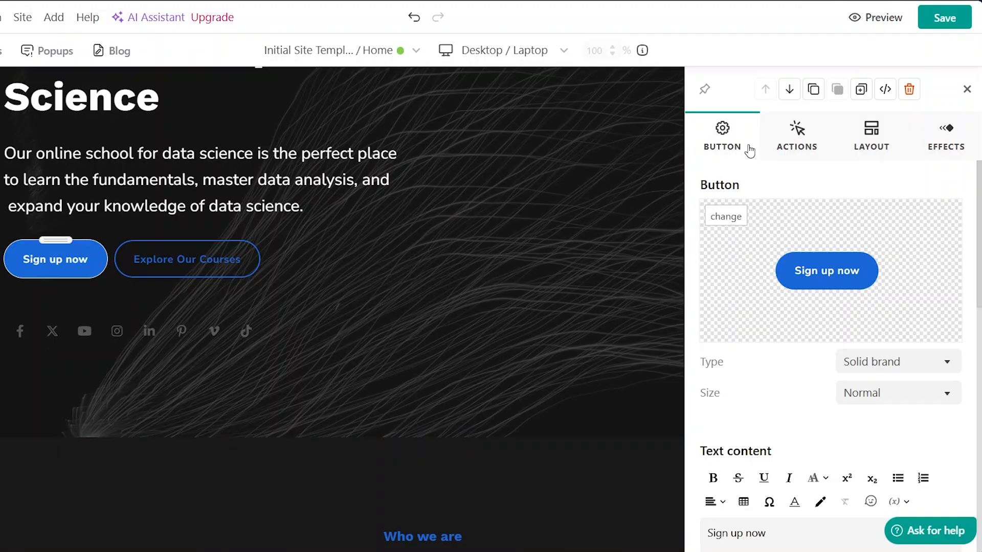
click(798, 134)
scroll(814, 348, down, 3)
scroll(812, 307, up, 3)
click(796, 132)
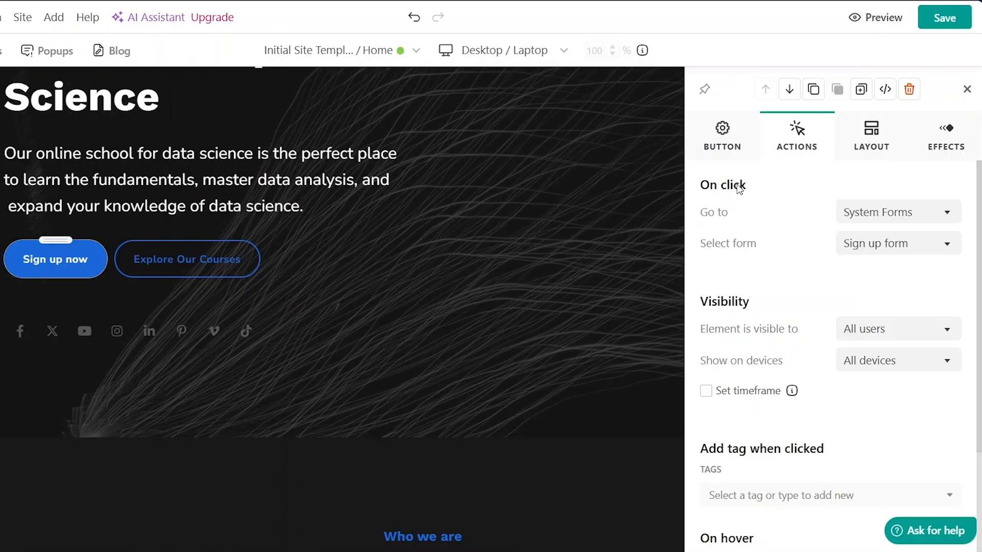
click(946, 215)
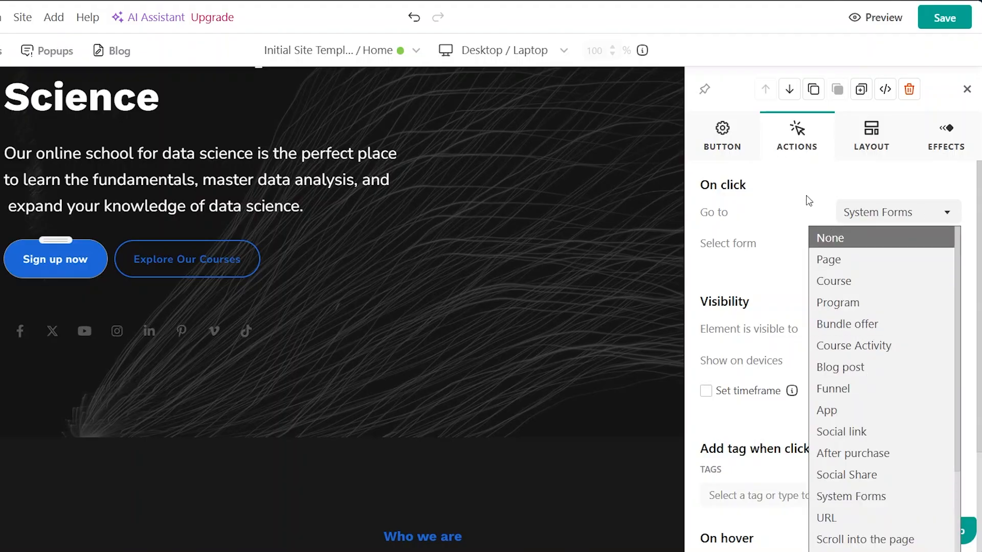
click(791, 193)
click(721, 246)
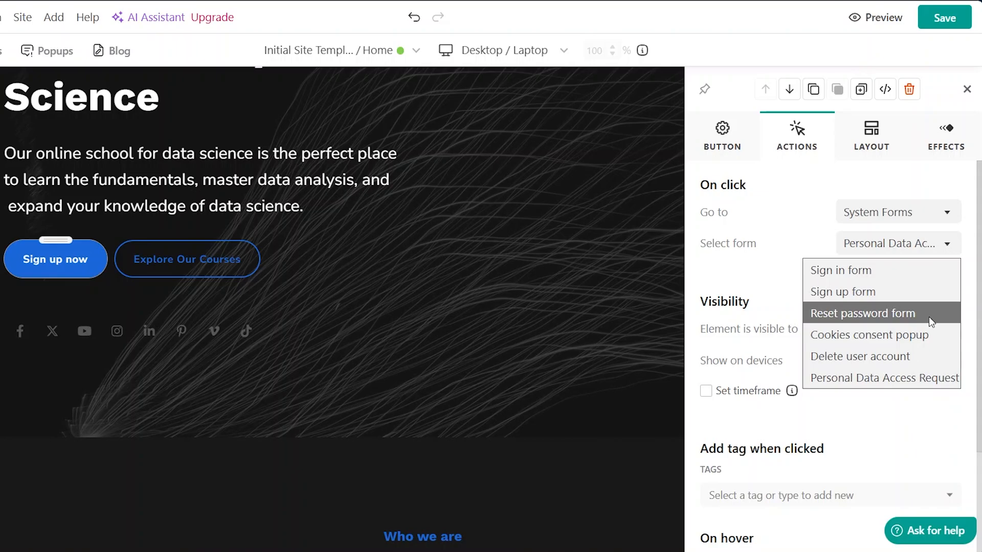
click(784, 222)
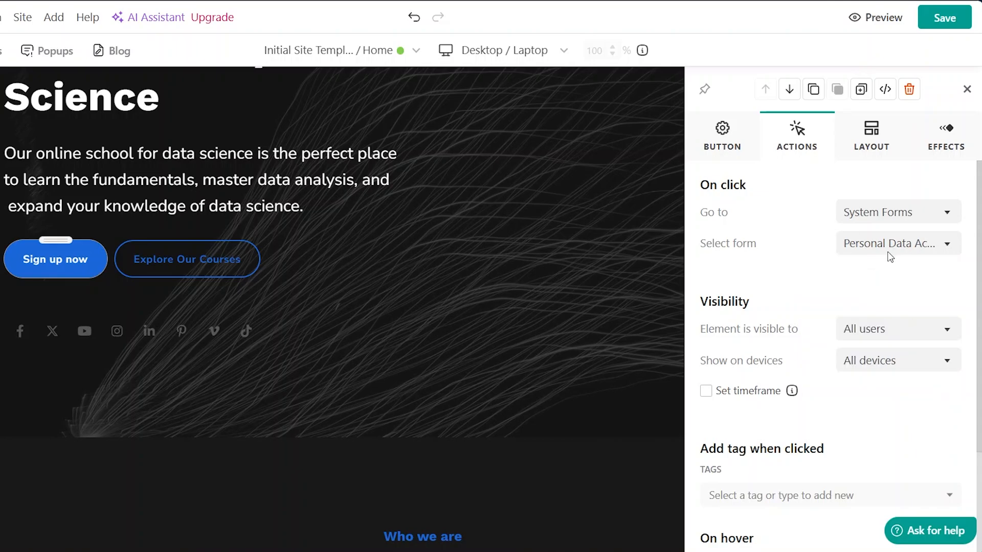
- Inspect the Sign up now button's border, padding and margin layout settings
scroll(760, 255, down, 3)
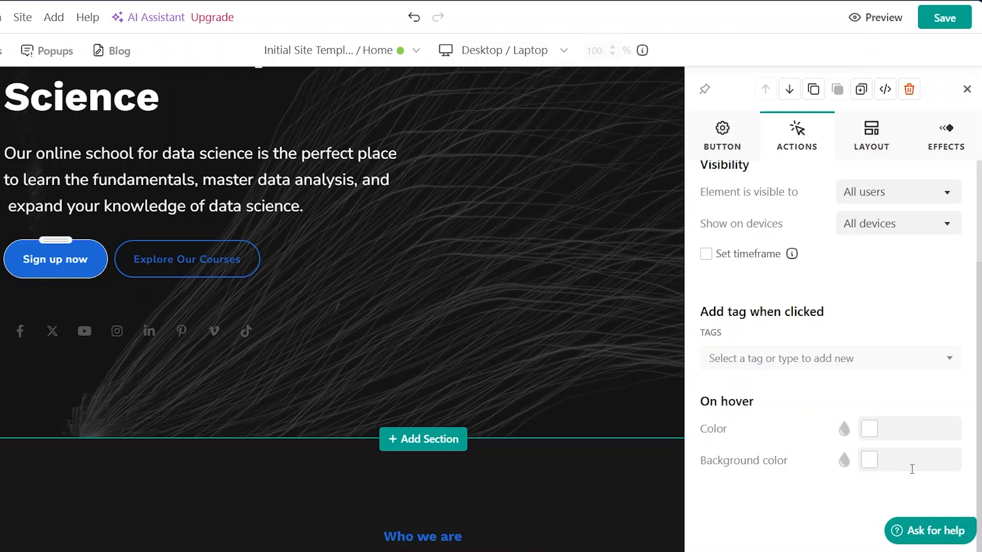
scroll(839, 343, up, 3)
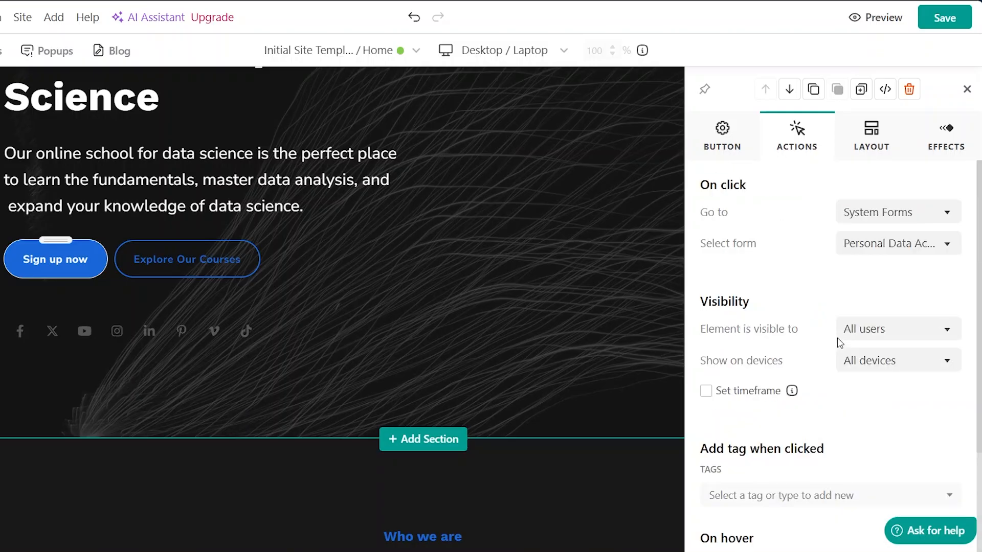
click(873, 140)
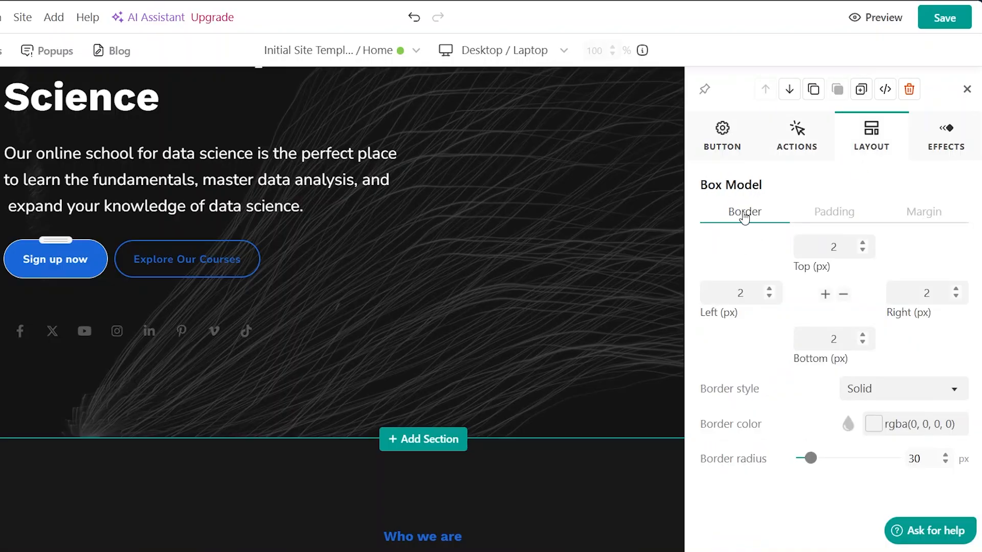
click(815, 217)
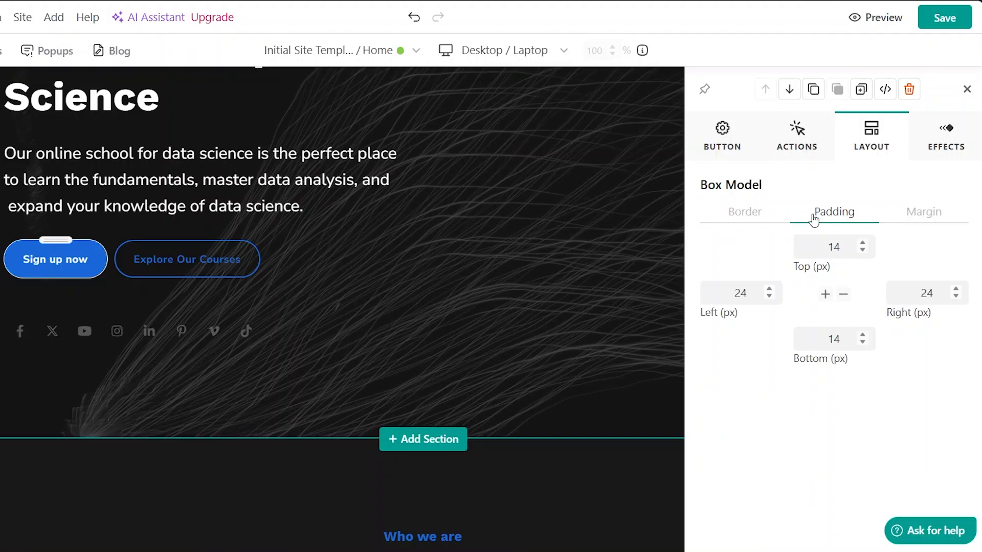
click(923, 210)
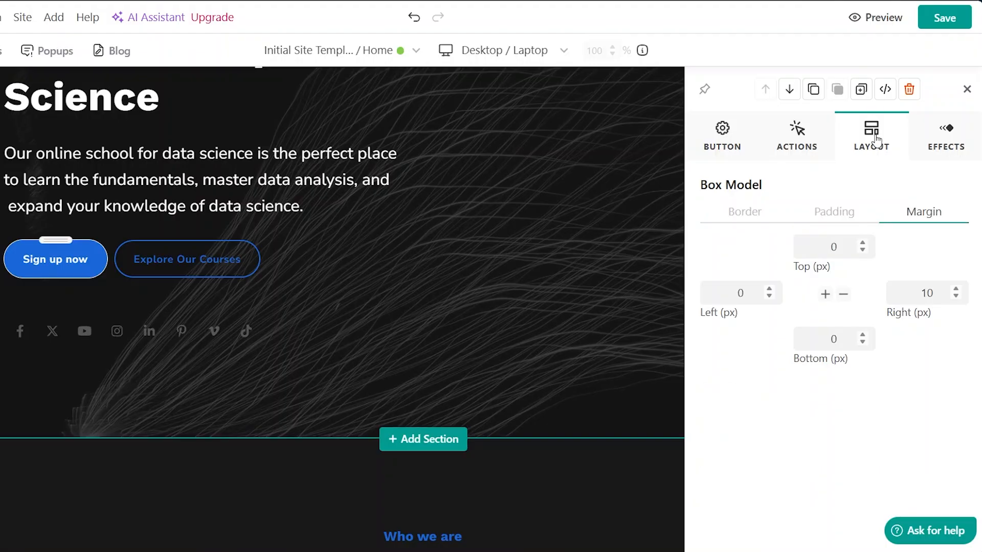
- Review the button's entrance animation and scrolling effect options, then close its settings panel
click(945, 147)
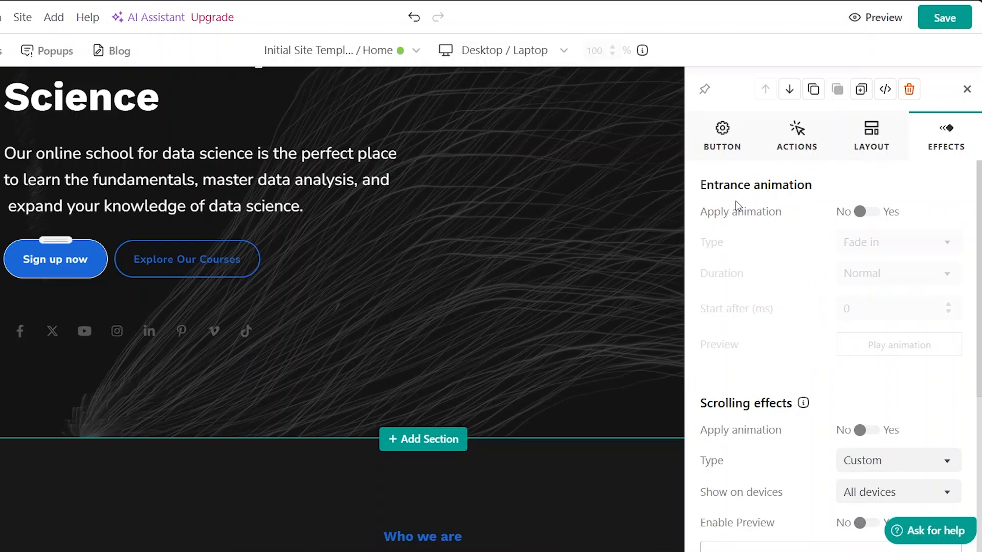
scroll(761, 246, down, 3)
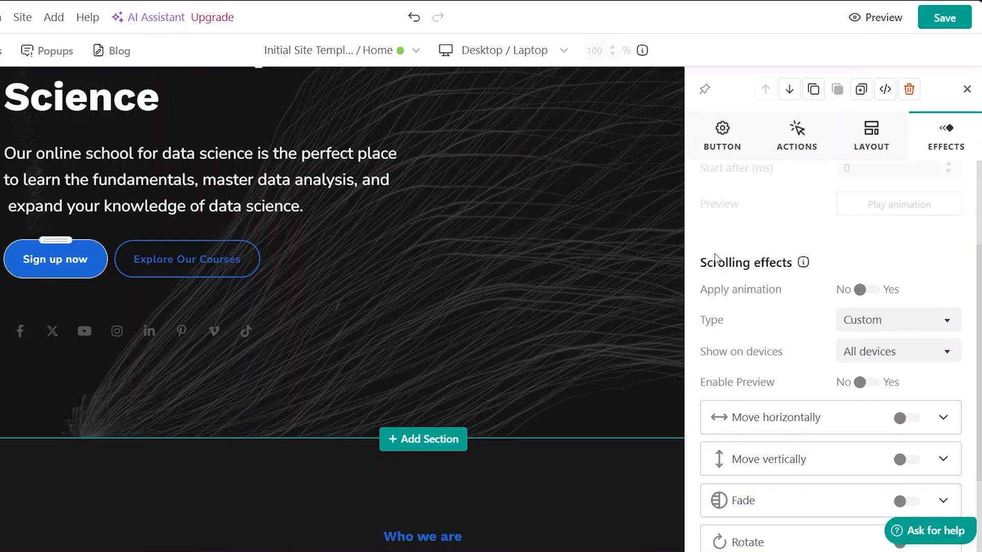
scroll(749, 340, down, 2)
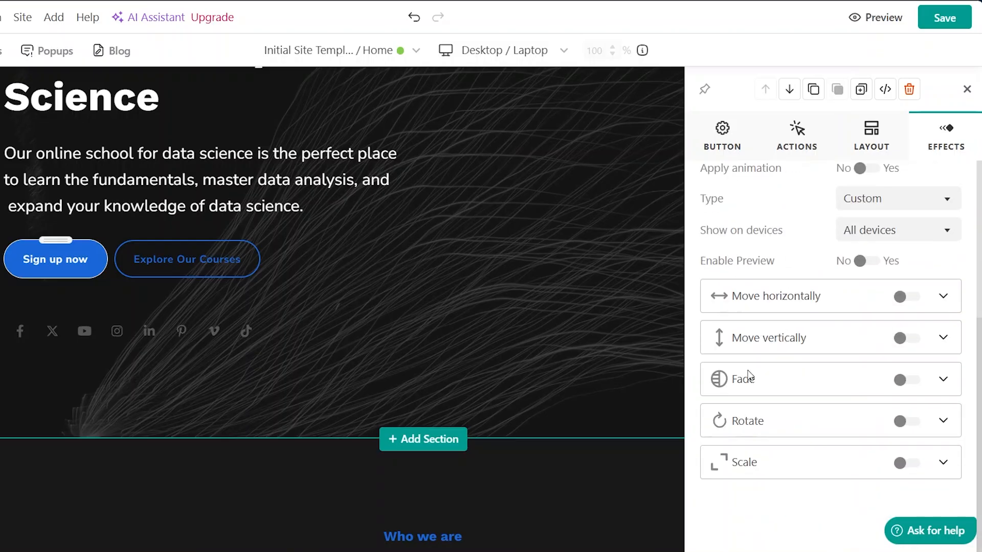
scroll(825, 300, up, 5)
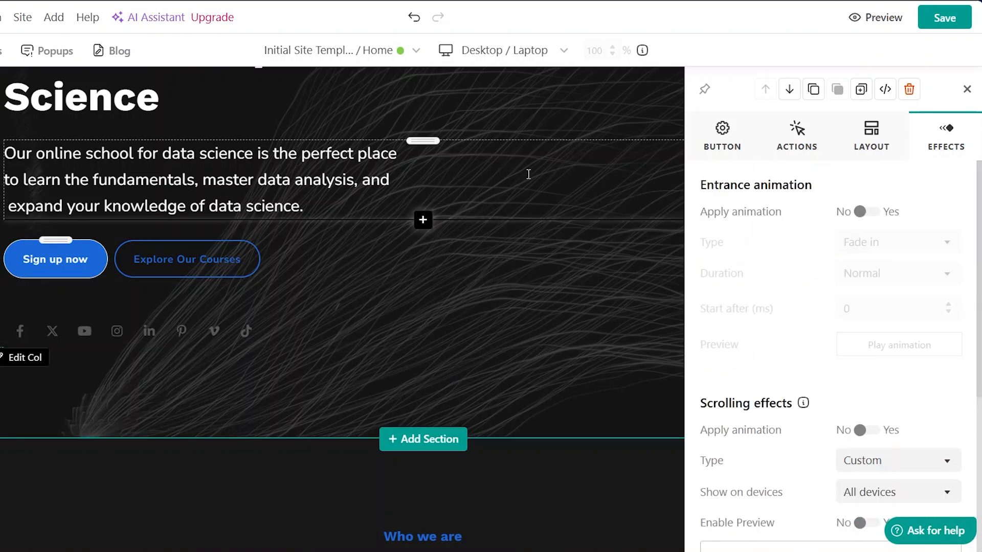
click(967, 90)
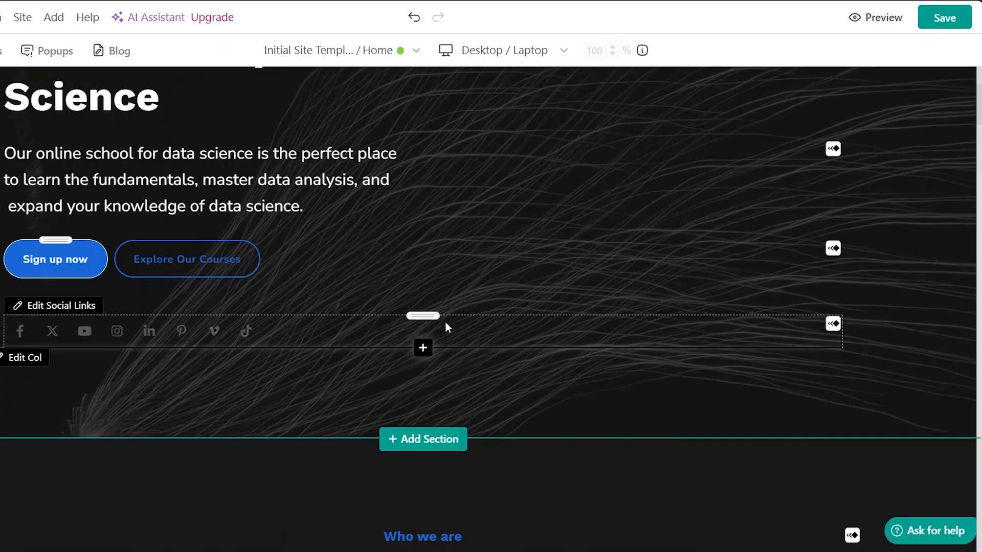
scroll(483, 183, down, 3)
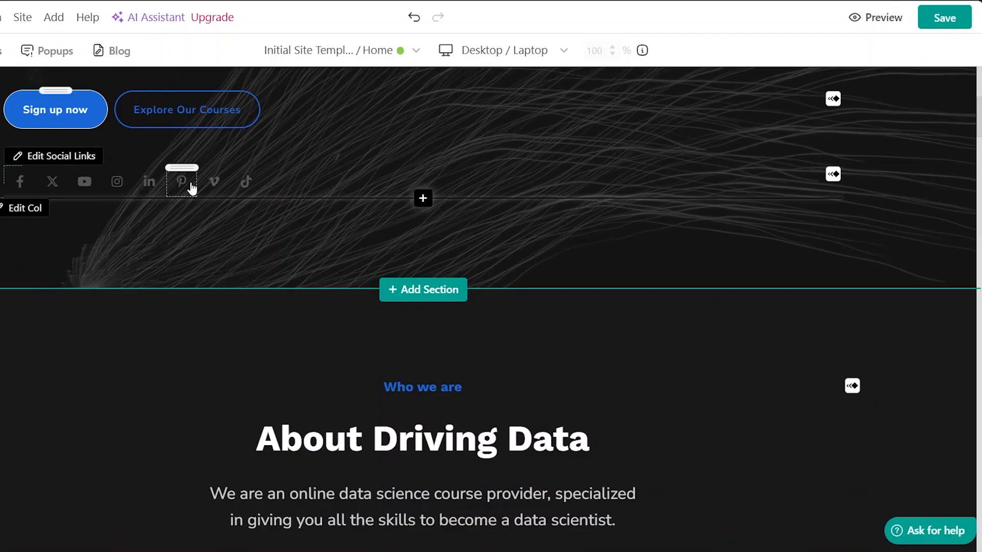
- Scroll through the remaining Home page sections in the website editor down to the footer
scroll(303, 285, down, 15)
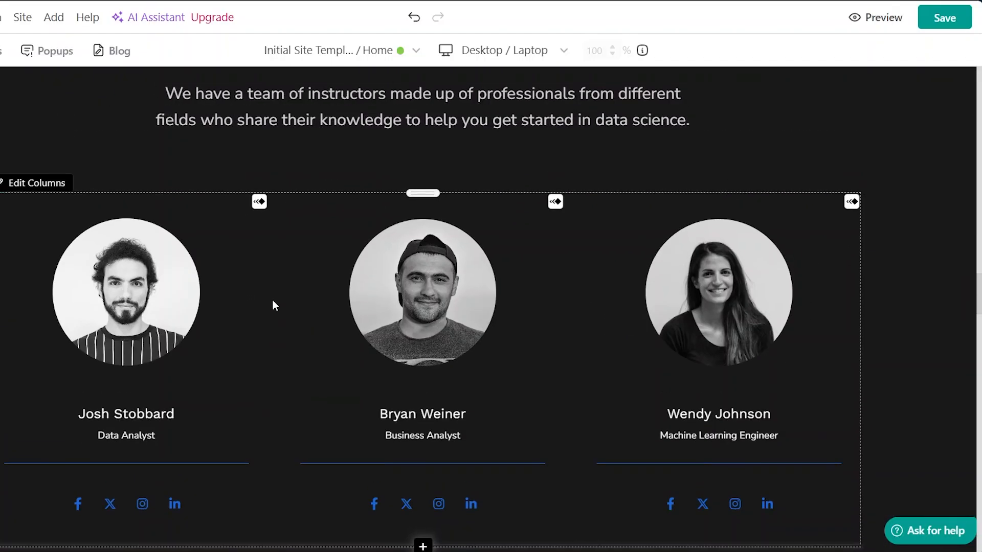
scroll(272, 301, up, 5)
scroll(381, 320, down, 4)
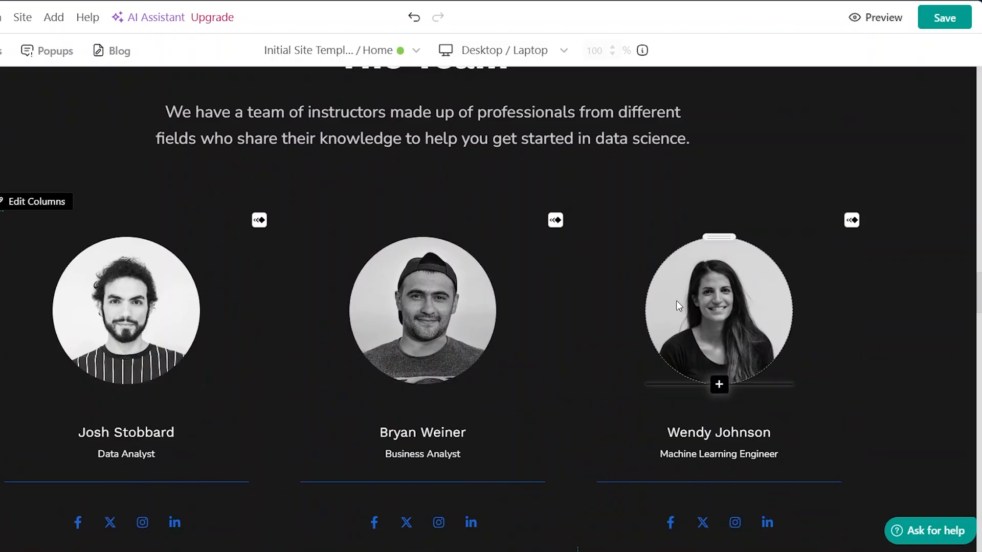
scroll(555, 384, down, 4)
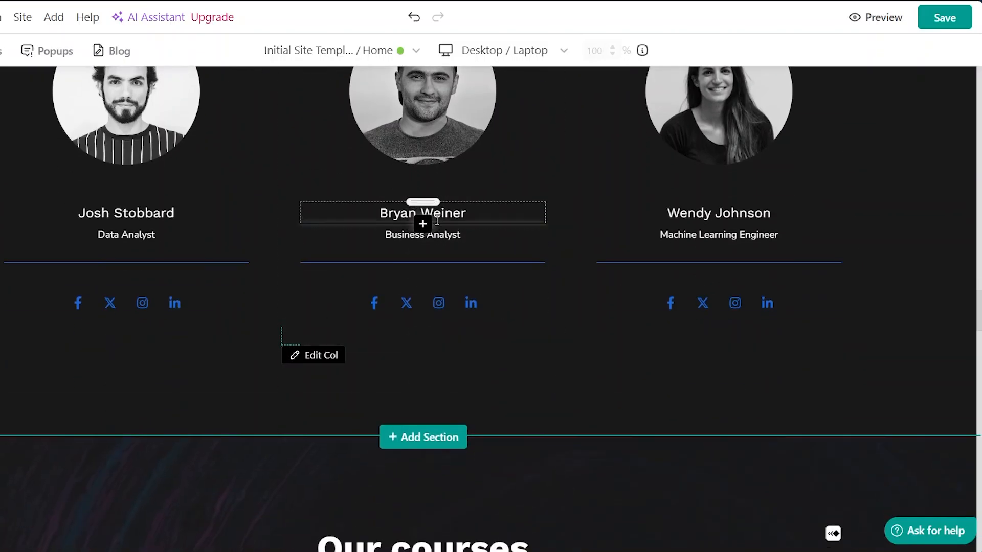
scroll(593, 339, down, 5)
scroll(594, 338, down, 4)
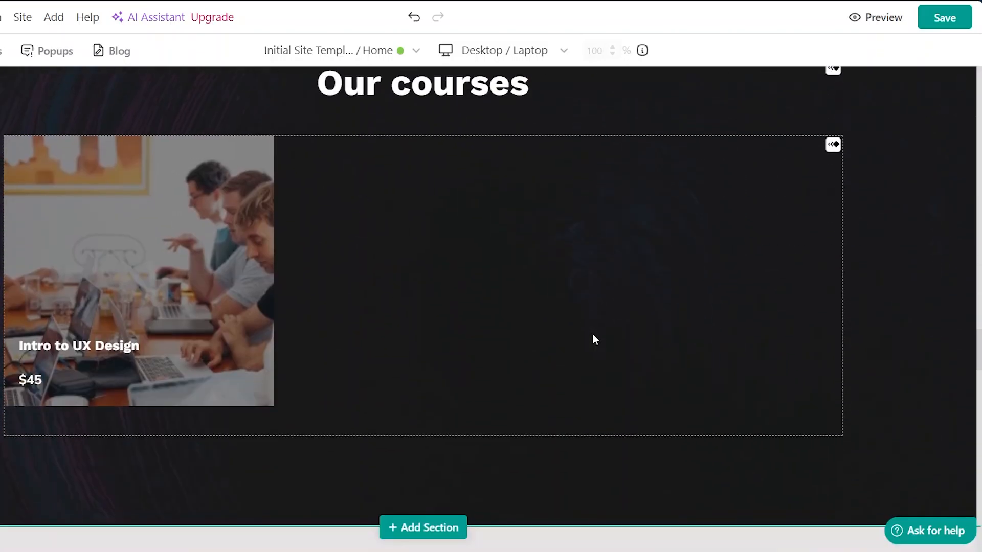
scroll(594, 338, up, 1)
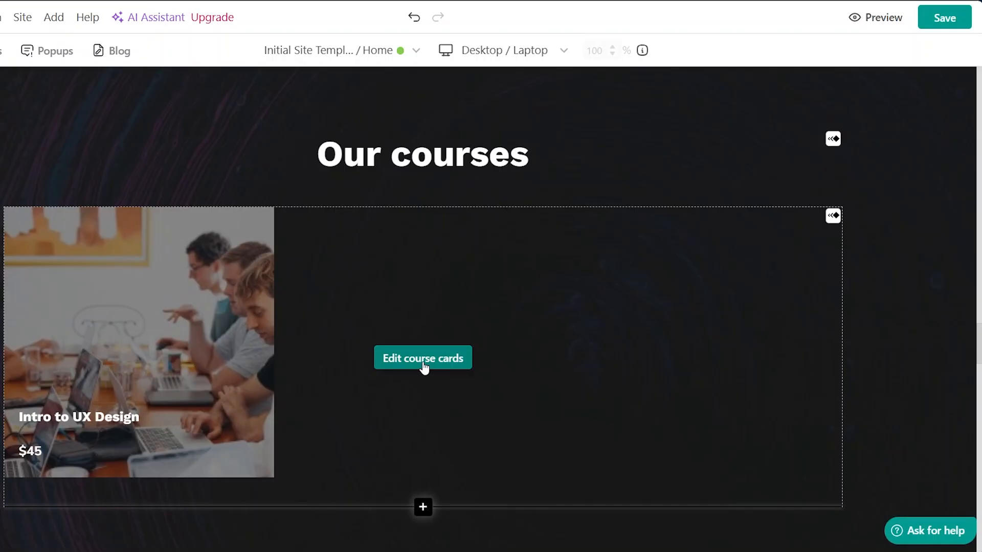
scroll(307, 417, down, 2)
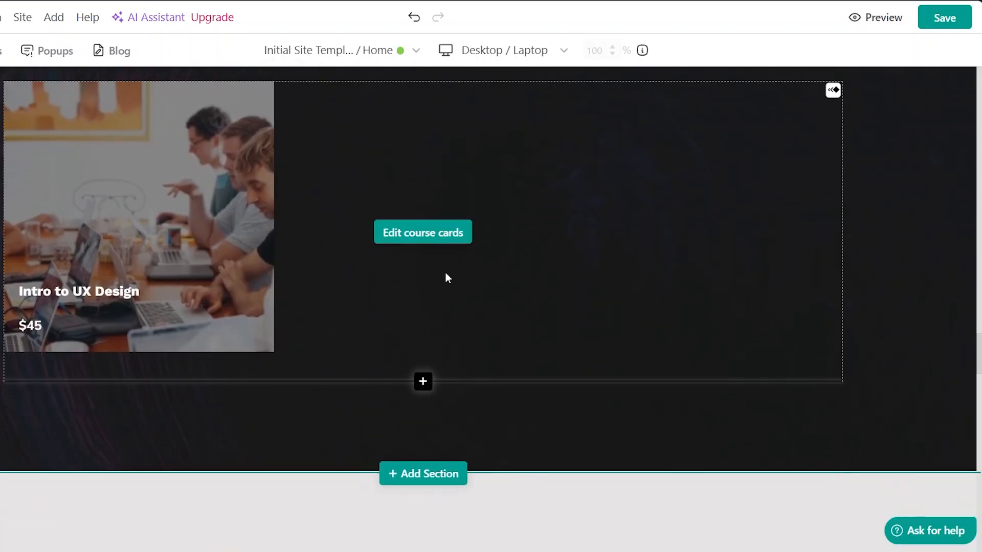
scroll(514, 294, down, 10)
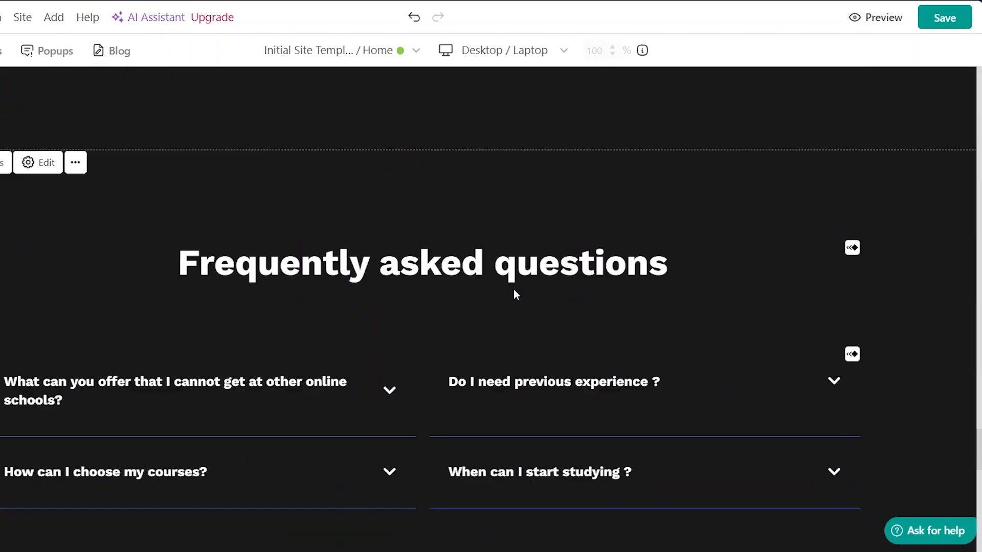
scroll(514, 290, down, 5)
scroll(514, 289, down, 5)
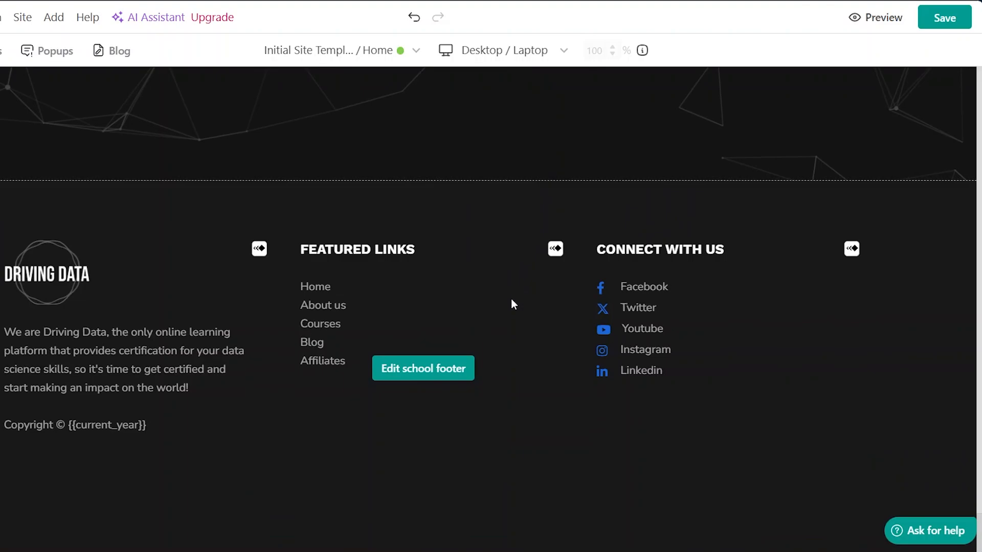
- Preview the website and scroll through its Home page
click(863, 21)
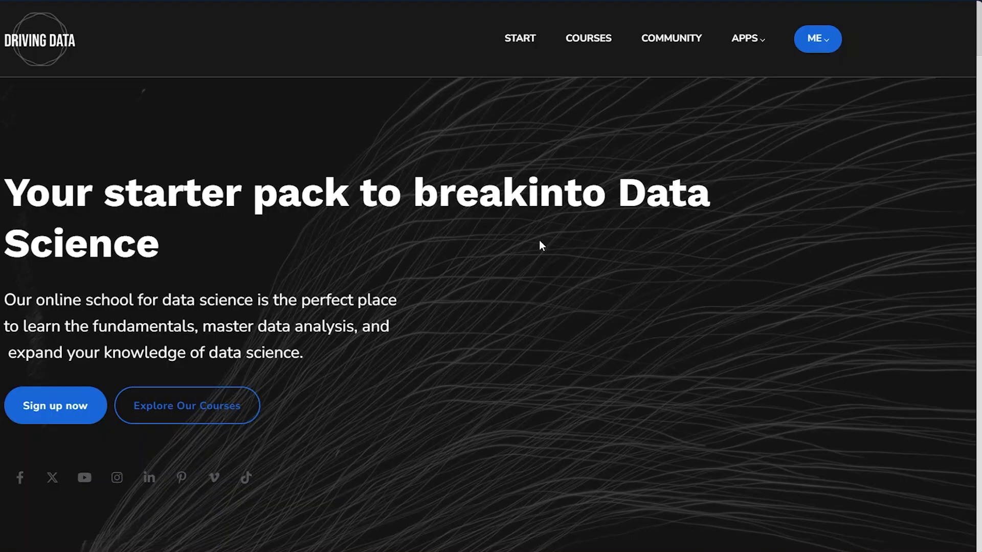
scroll(540, 243, down, 10)
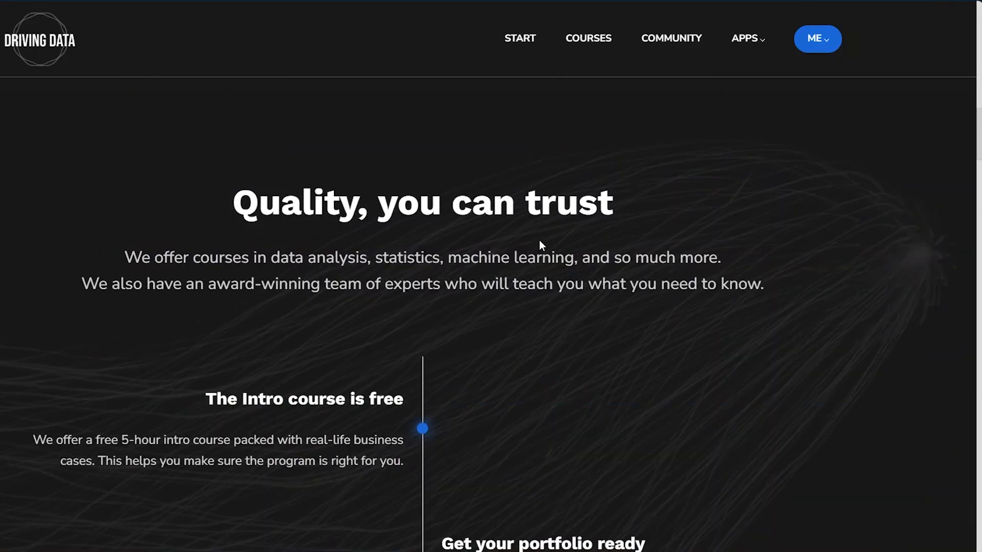
scroll(540, 241, down, 15)
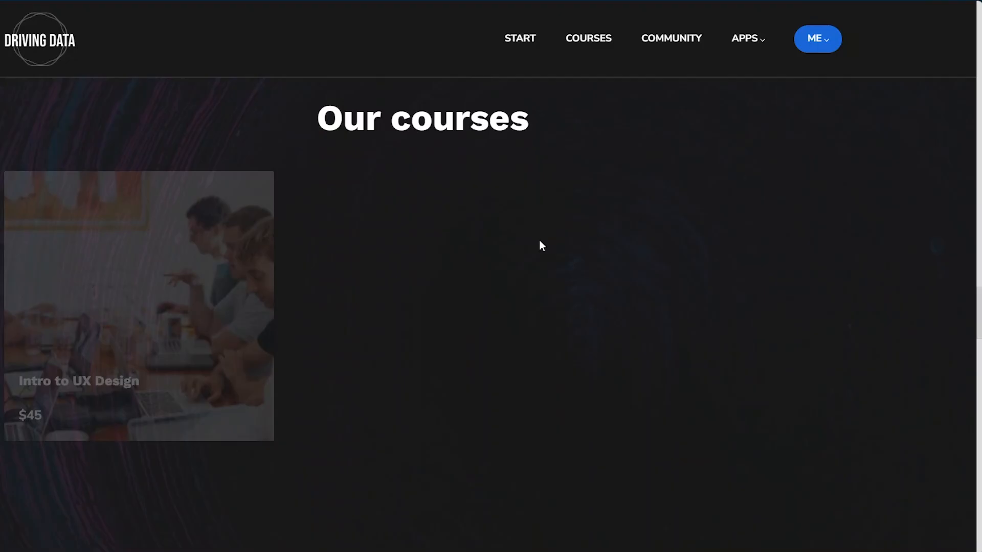
scroll(540, 241, down, 3)
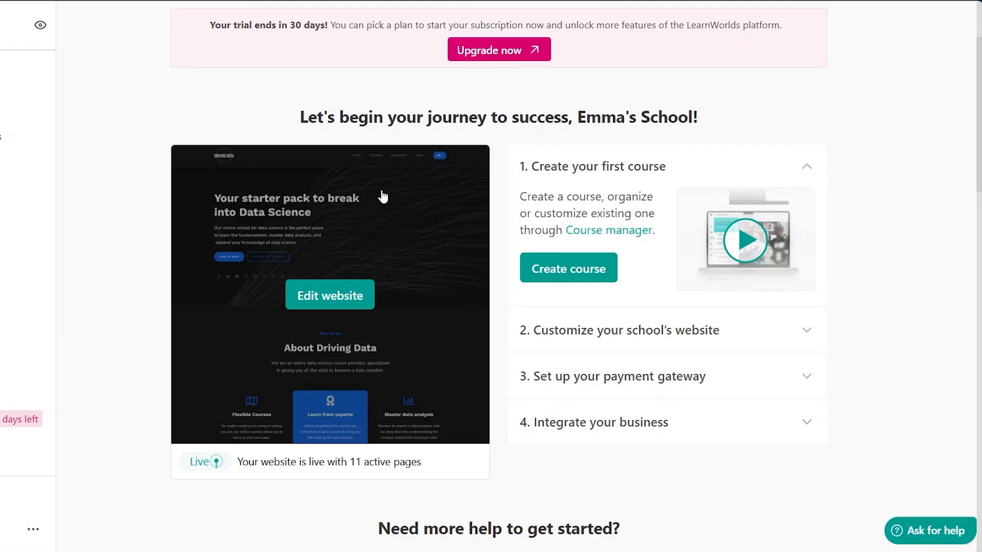
- Start a new course named Advanced Canva Course for Professionals, described as This is an advanced course aimed to cater to professionals
scroll(382, 193, up, 1)
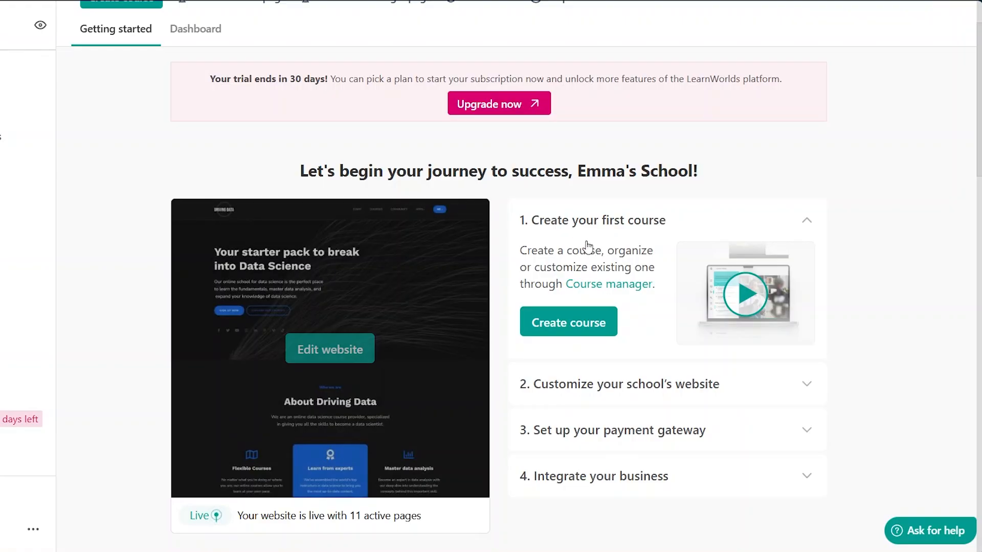
click(570, 321)
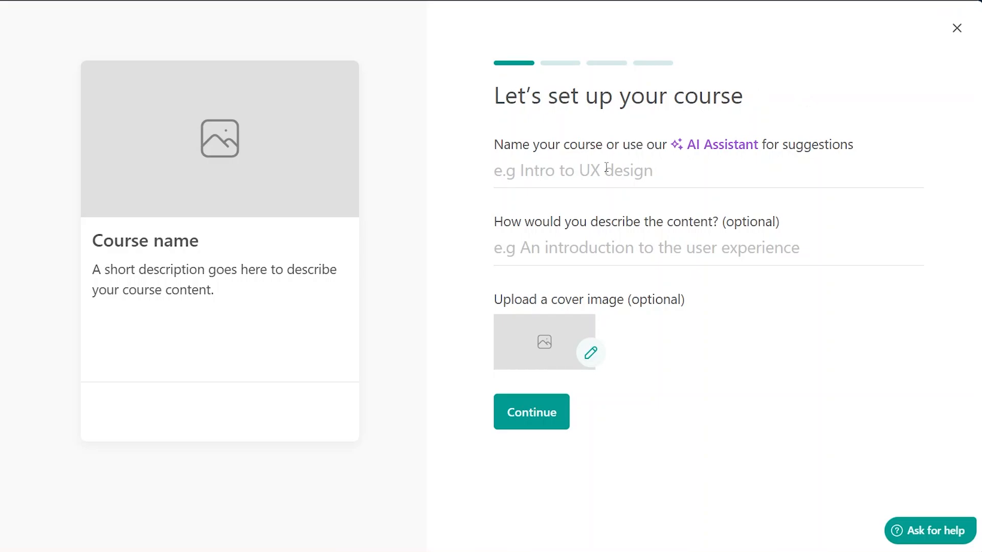
click(580, 173)
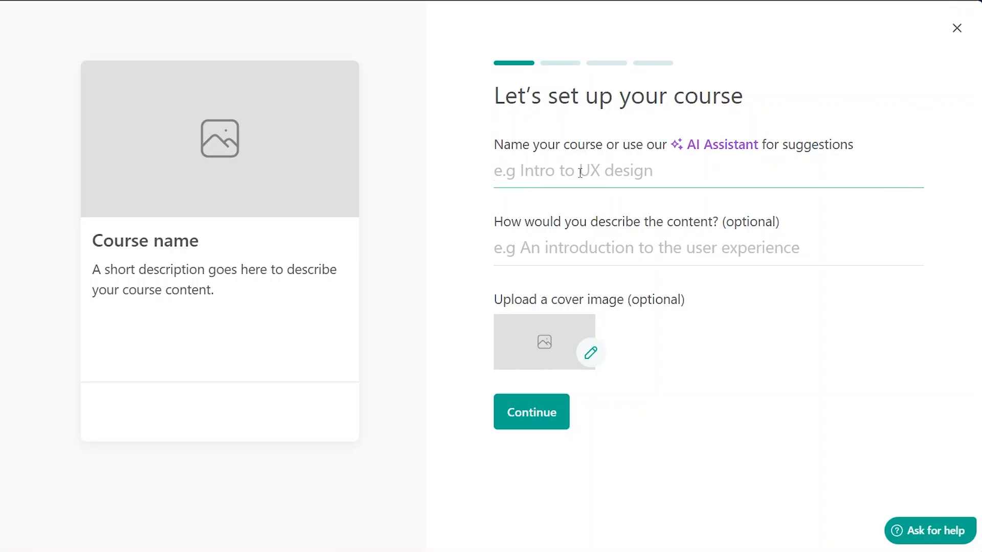
click(569, 250)
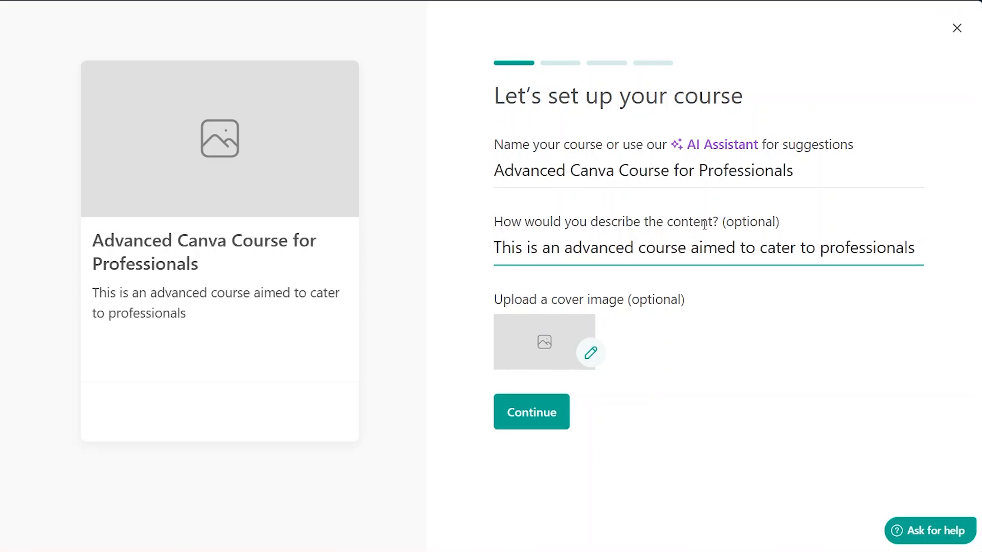
- Set the course cover image to the gallery photo of two people laughing at a laptop, and continue
click(548, 349)
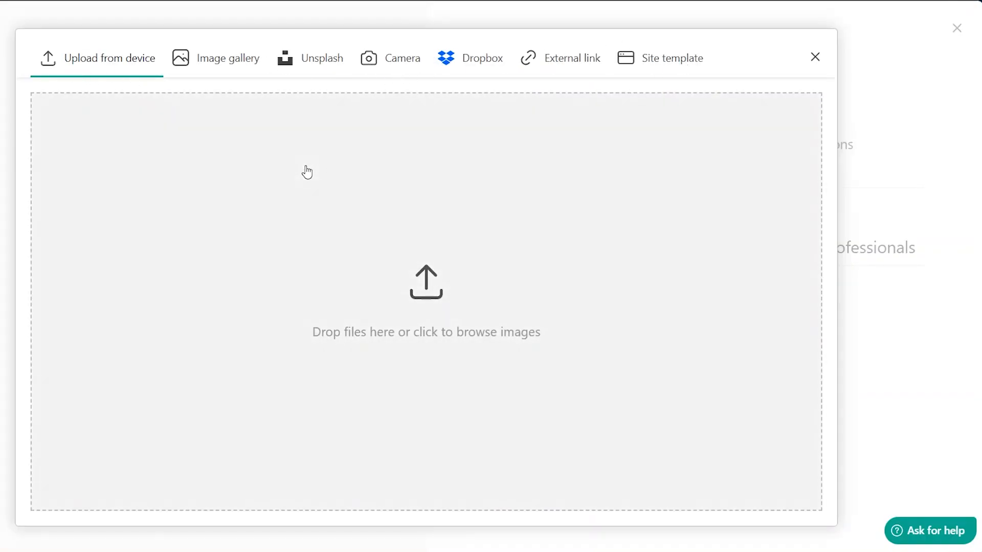
click(219, 60)
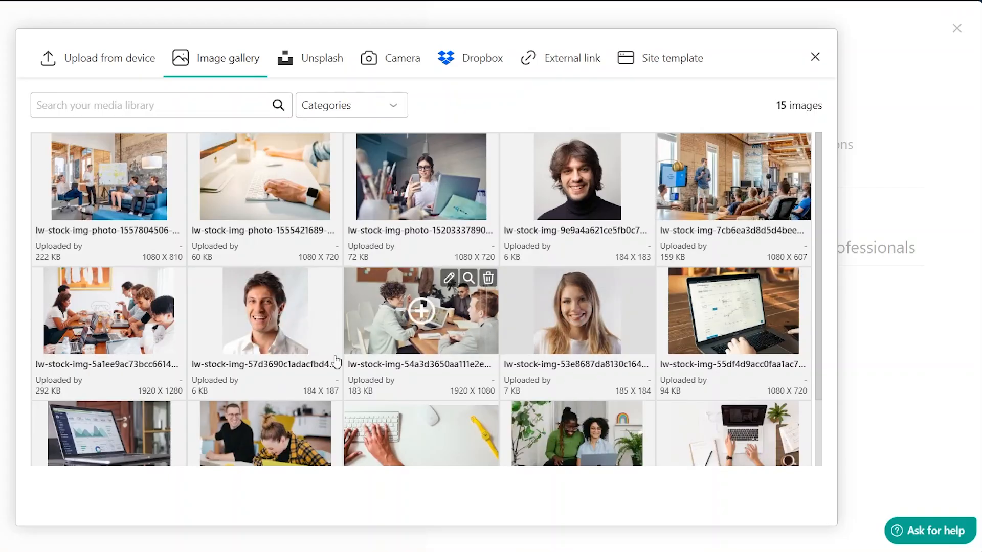
scroll(462, 306, down, 2)
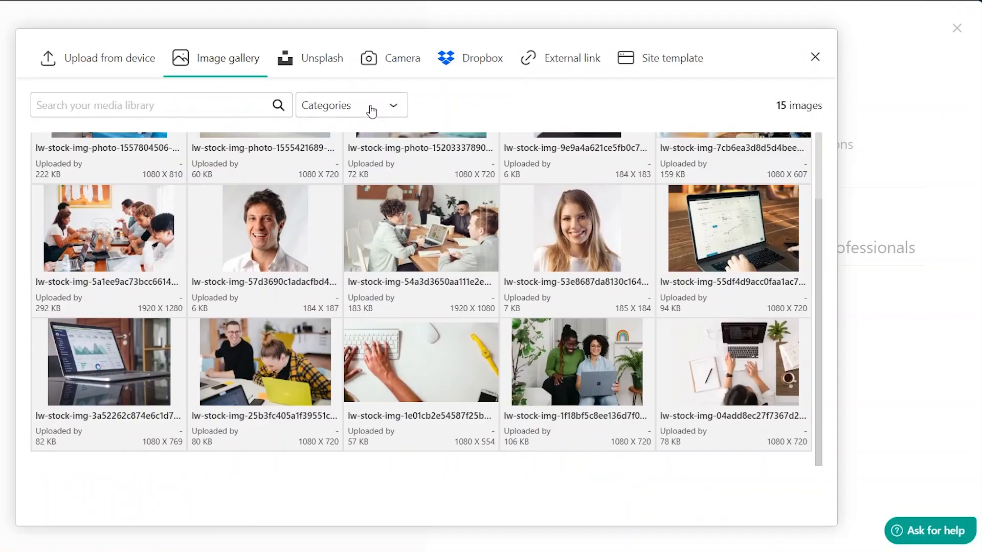
click(255, 376)
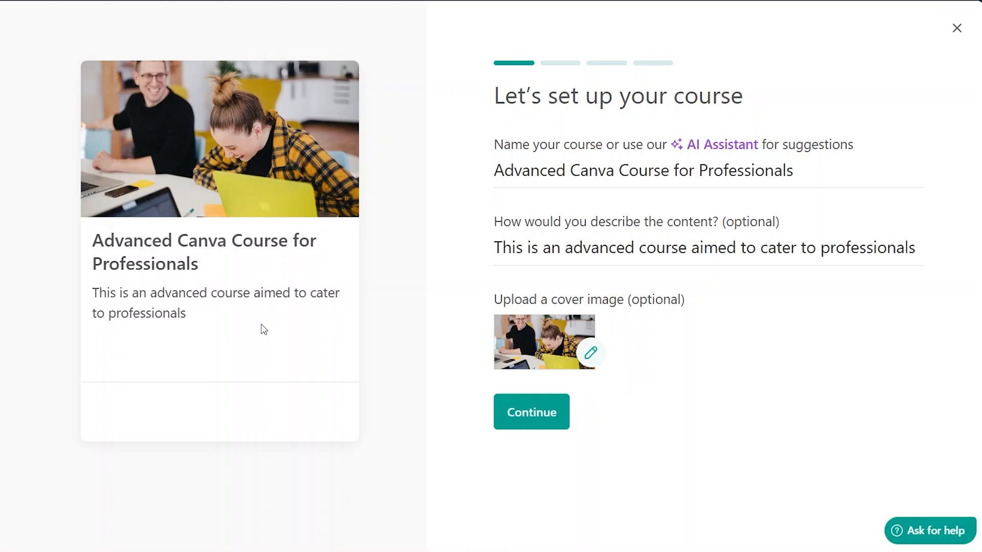
click(532, 412)
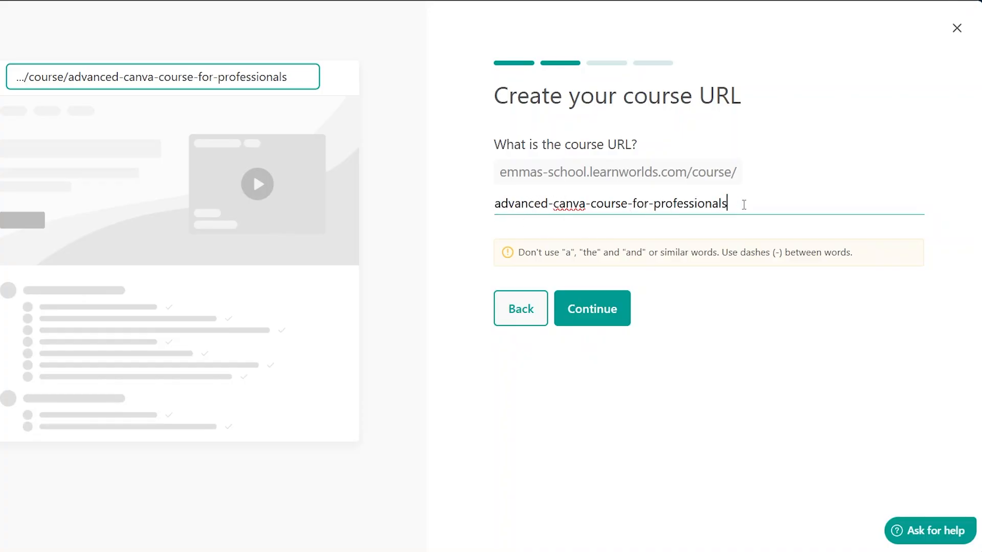
- Accept the default course URL, Draft access and default theme layout to finish creating the course
click(601, 318)
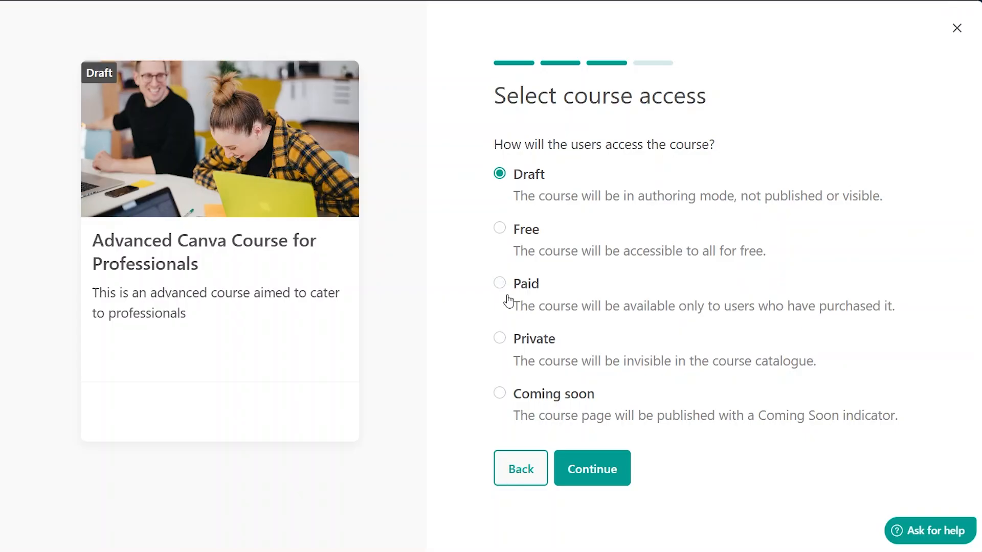
click(612, 480)
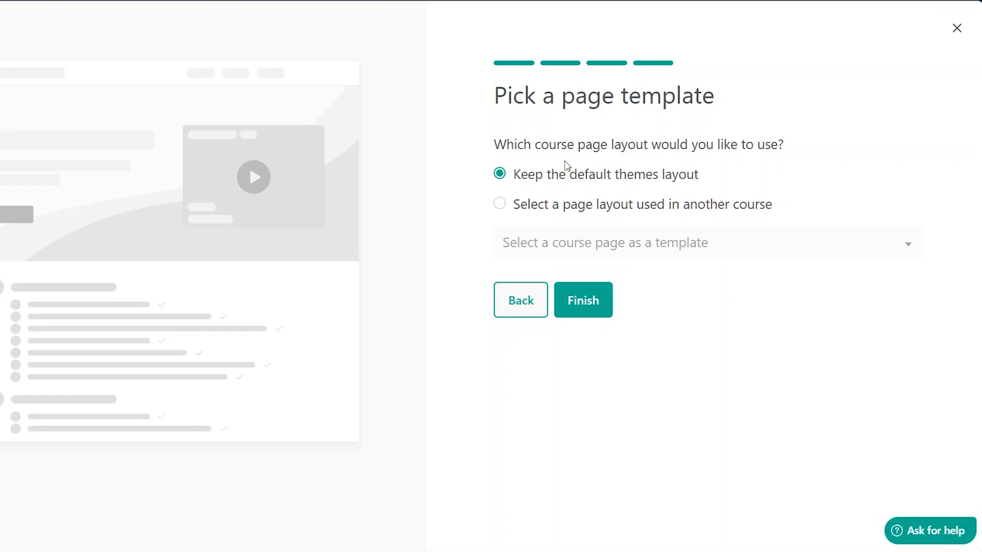
click(587, 304)
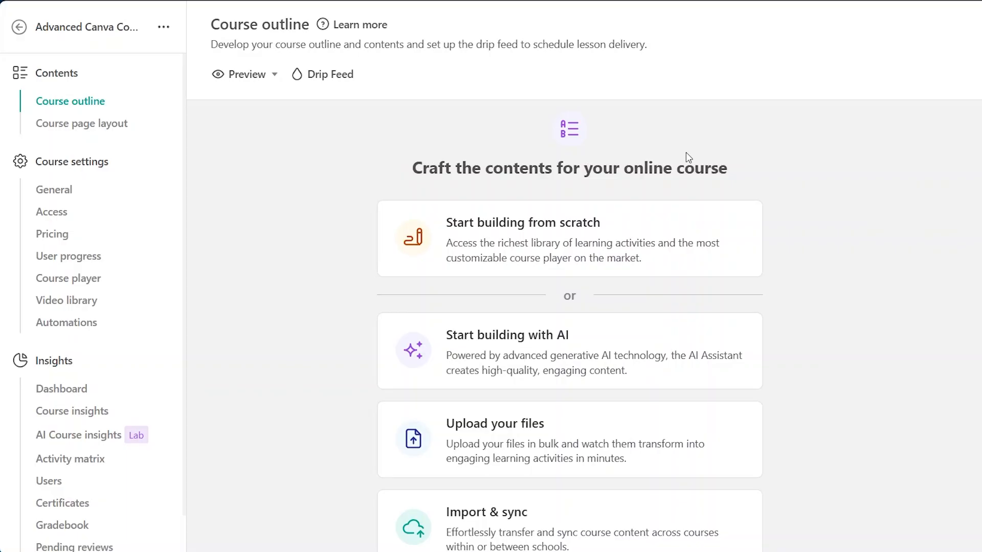
- Start building the course from scratch and title the first section Module 1: Introduction
scroll(688, 157, down, 2)
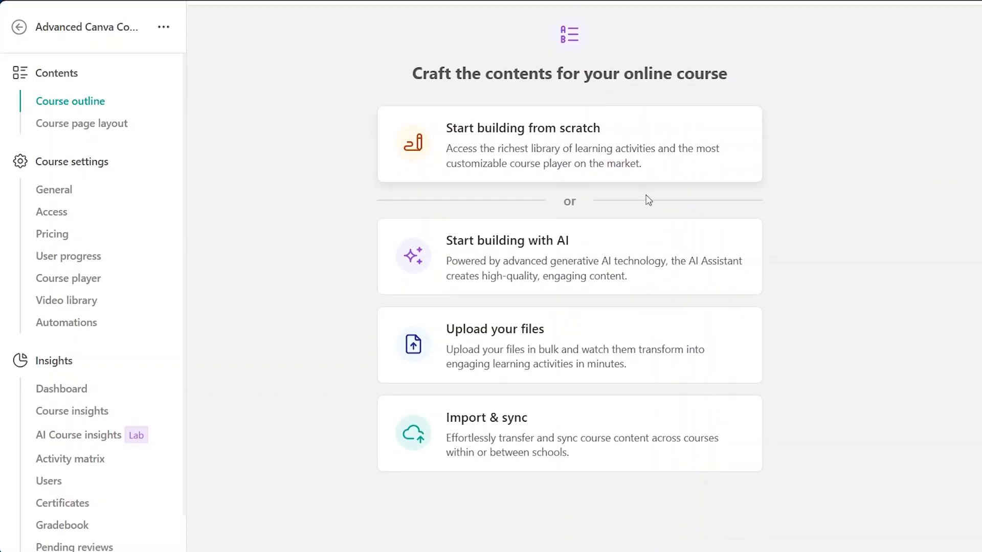
scroll(647, 200, down, 2)
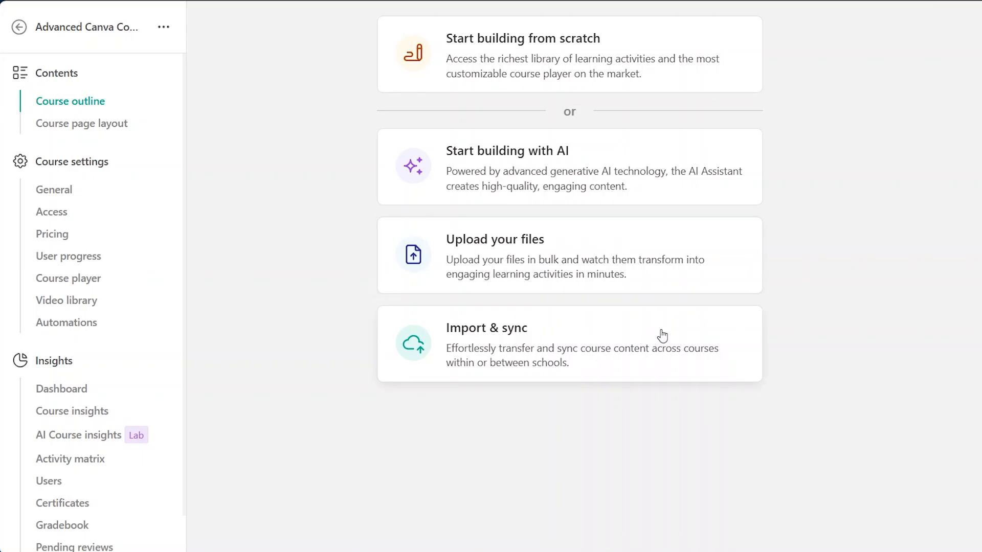
scroll(662, 336, up, 4)
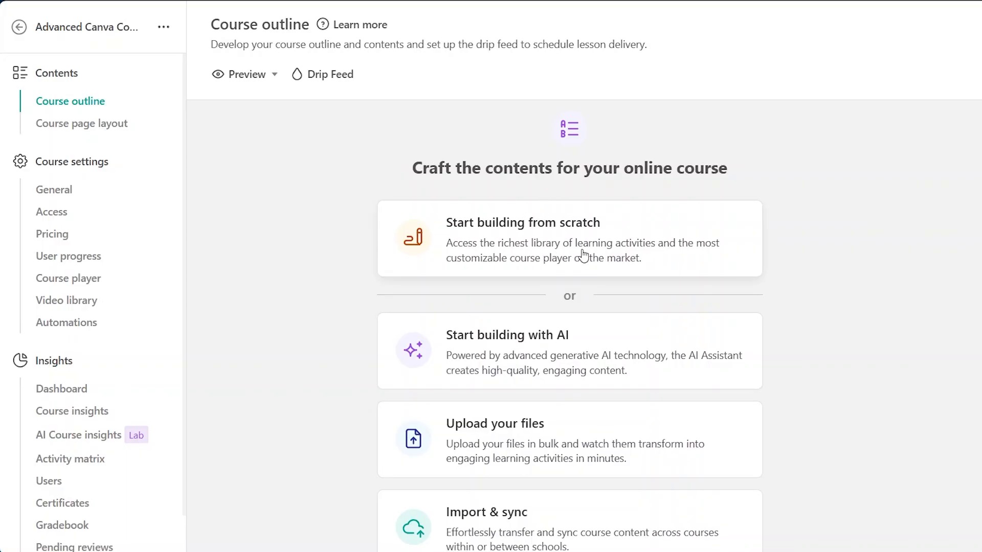
click(549, 230)
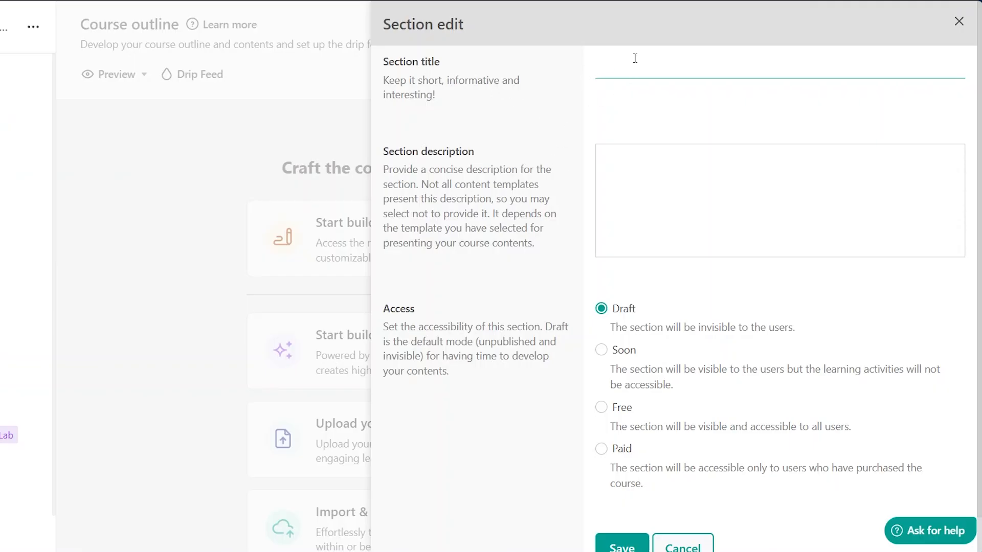
text(Module 1: Introduction)
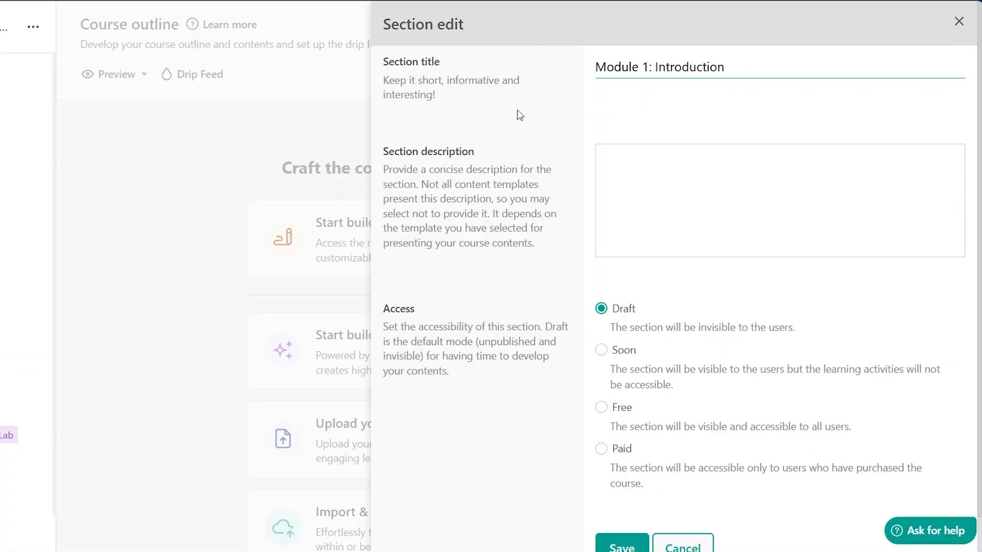
- Enter the section description: This module is an introduction to the course. It Includes:, followed by three dash bullet lines
click(641, 170)
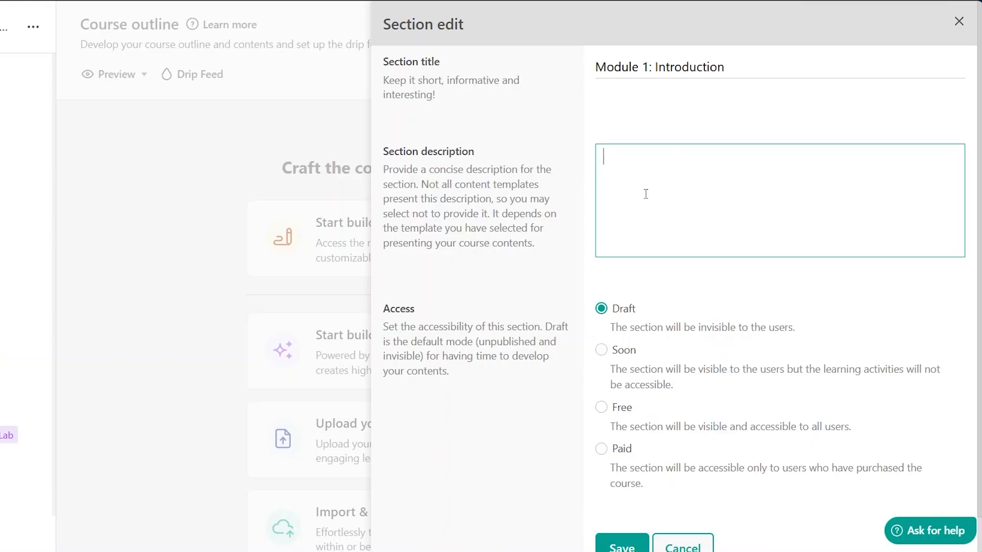
text(This module is an introduction to the course. It Includes:)
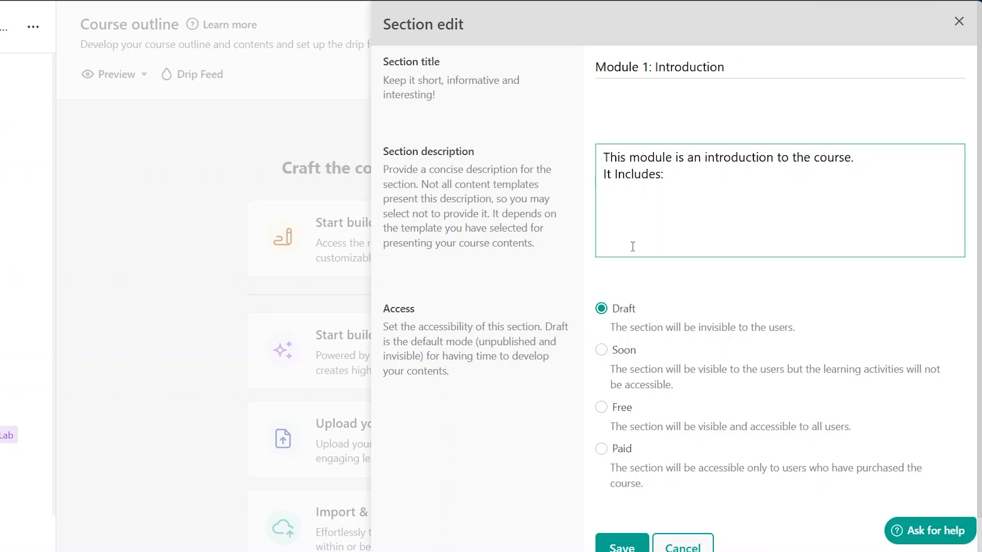
text(-)
key(Return)
text(- -)
scroll(690, 351, down, 1)
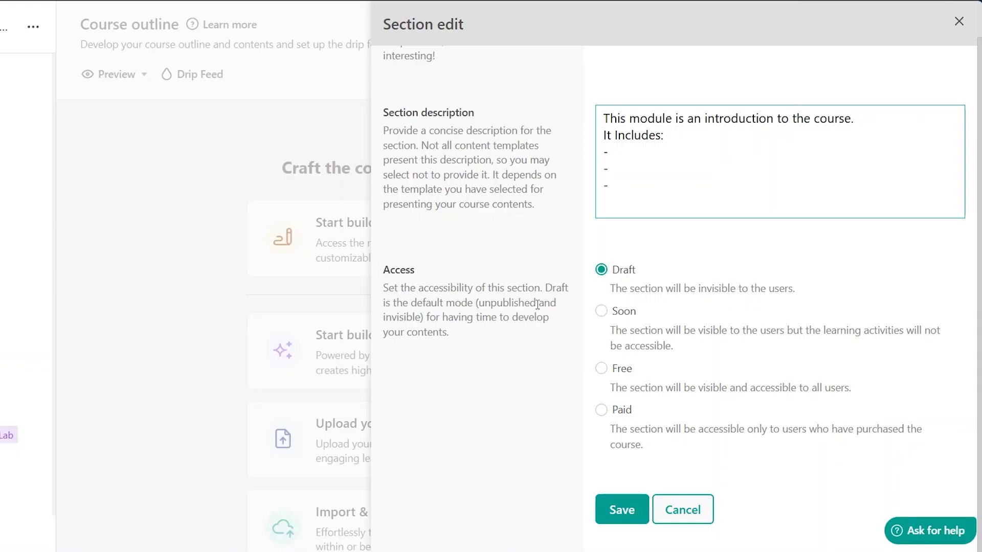
scroll(532, 228, up, 1)
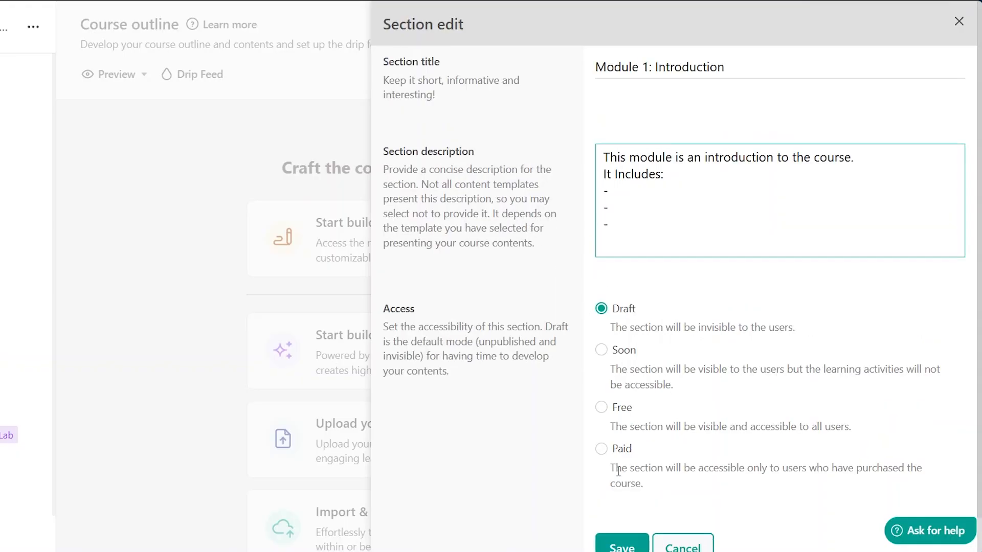
scroll(524, 453, down, 1)
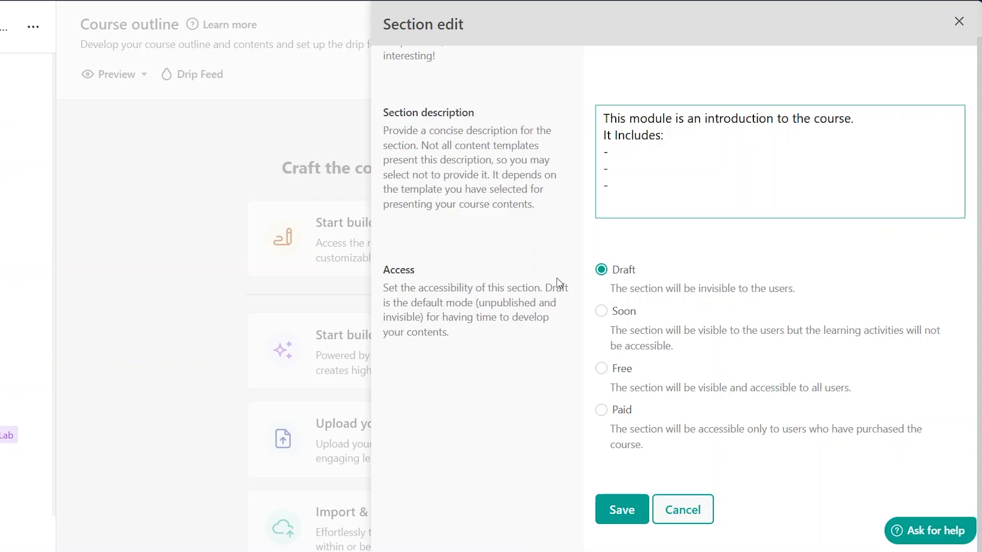
scroll(559, 283, up, 1)
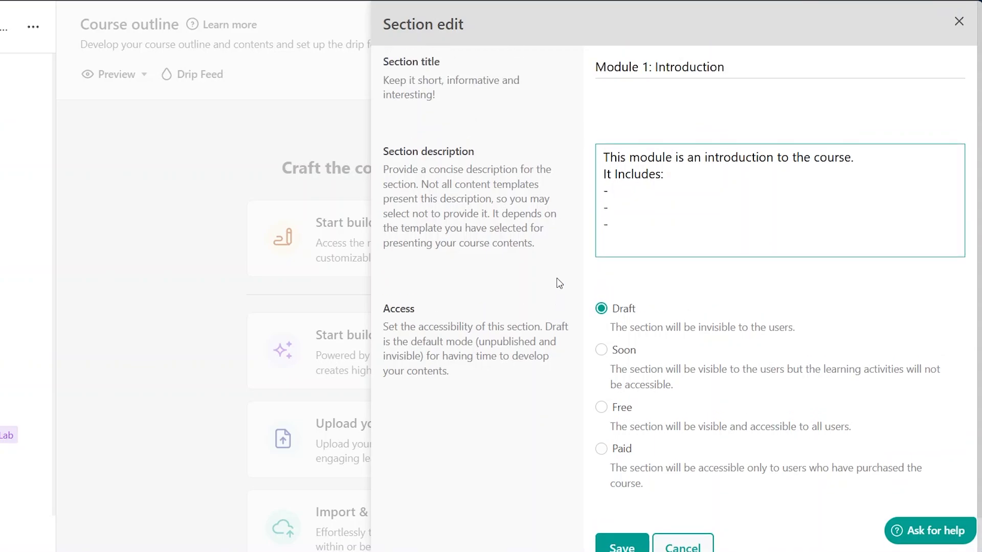
scroll(559, 283, down, 1)
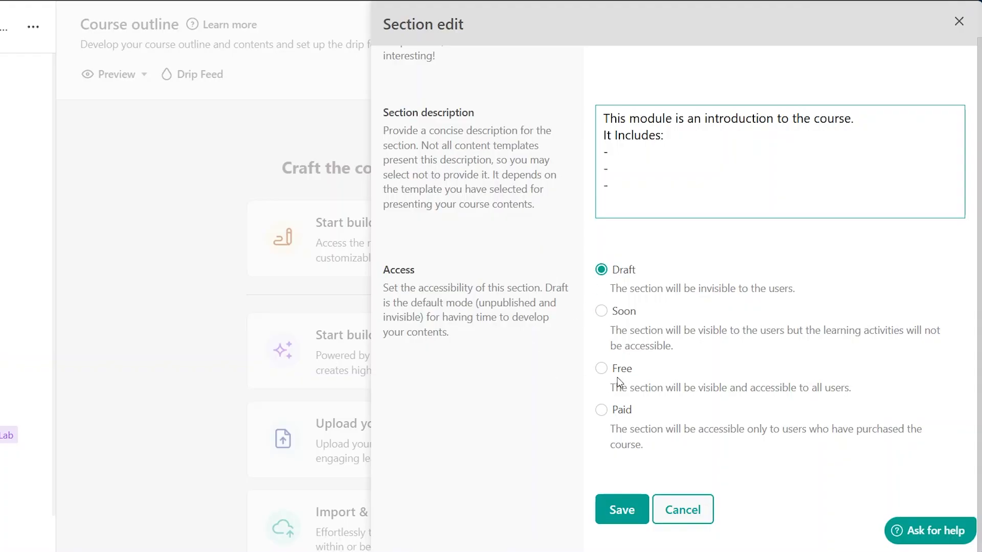
click(602, 369)
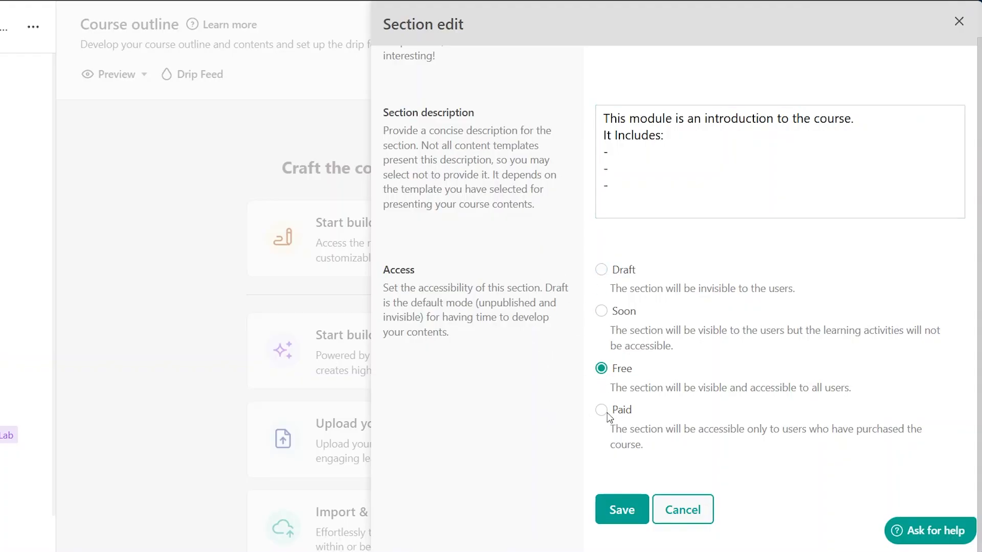
scroll(566, 225, up, 1)
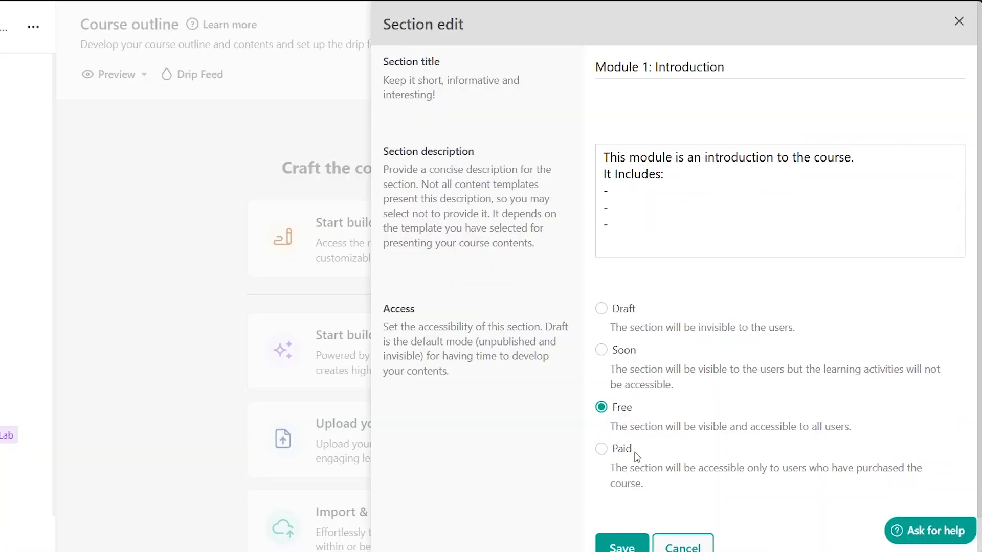
click(602, 310)
- Save the section with its description and Draft access
scroll(604, 313, down, 1)
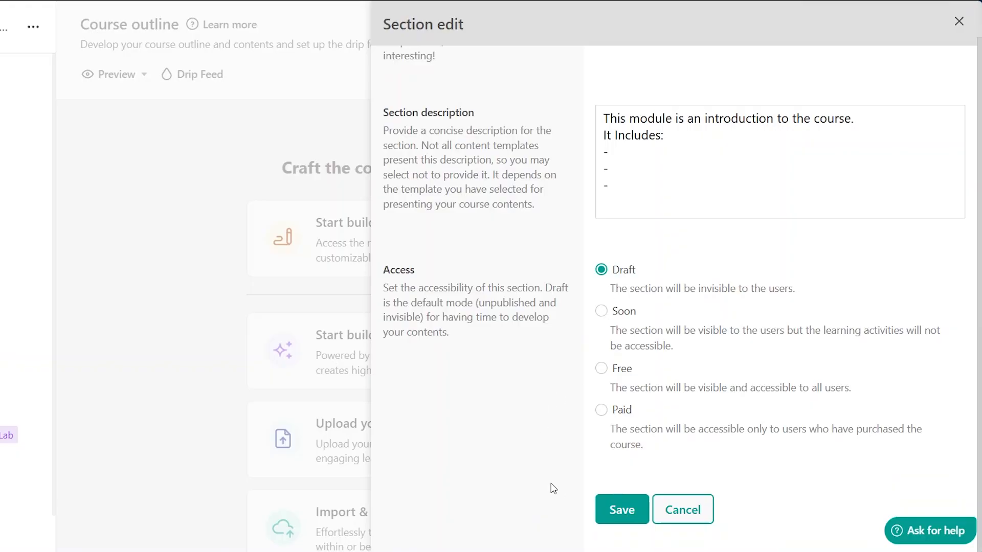
click(621, 509)
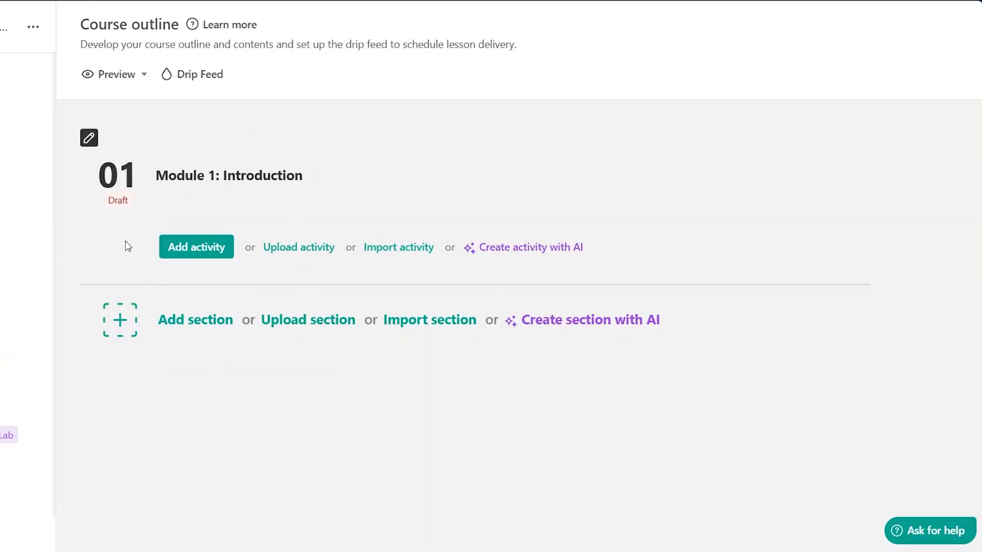
- Reopen the first section's settings to review them, then close the panel
mouse_move(135, 201)
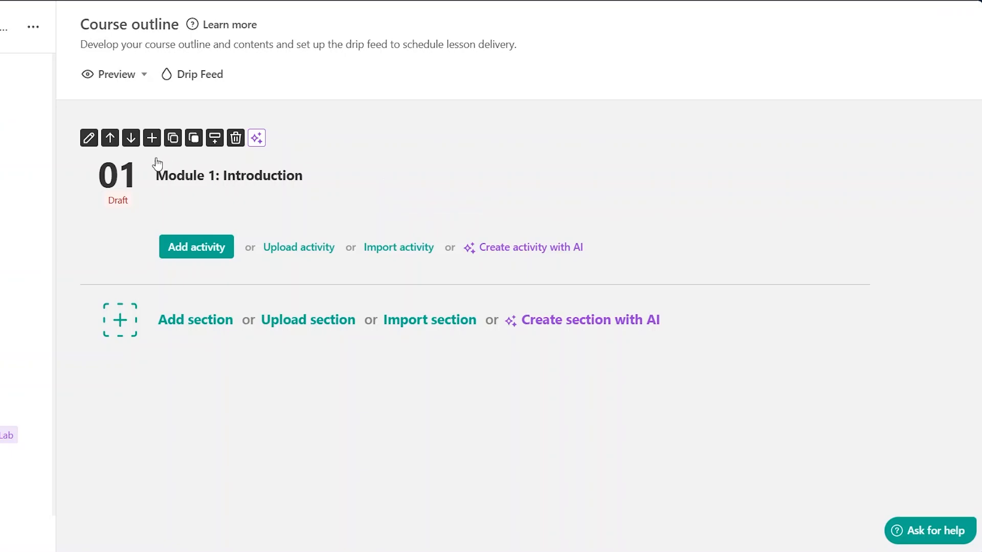
click(88, 138)
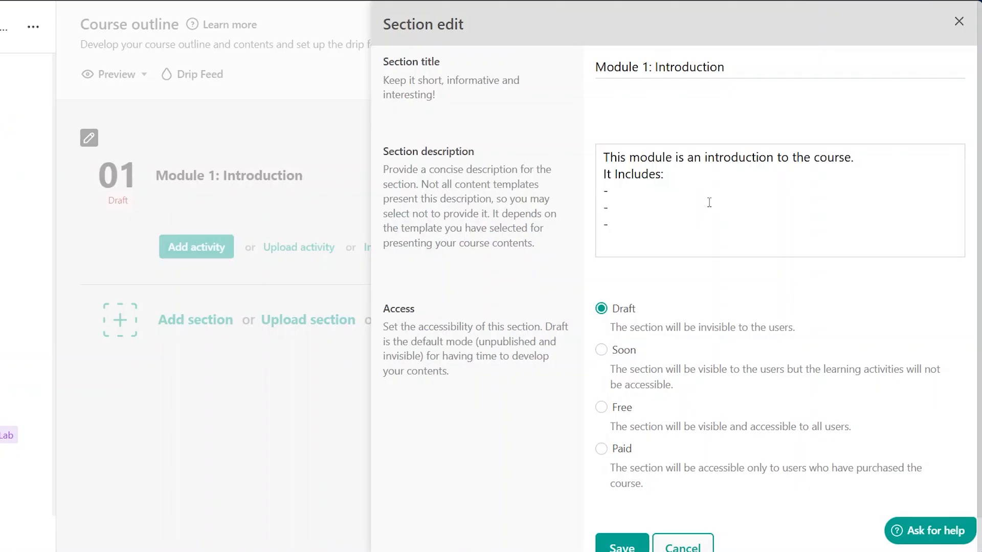
click(956, 29)
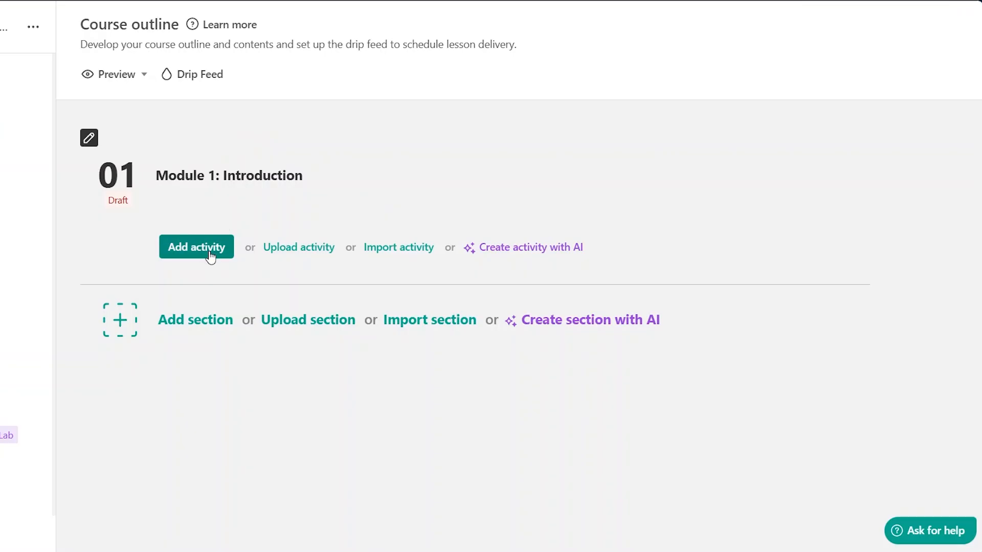
- Add sections Module 2, Module 3, Module 4 and Module 5 Final Project below the introduction module
click(202, 320)
scroll(397, 177, down, 1)
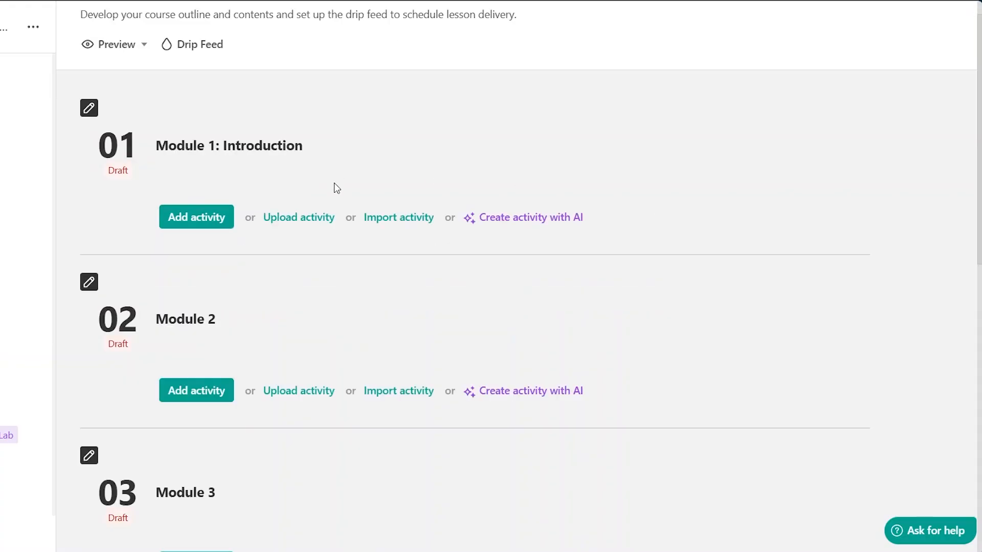
scroll(308, 283, down, 1)
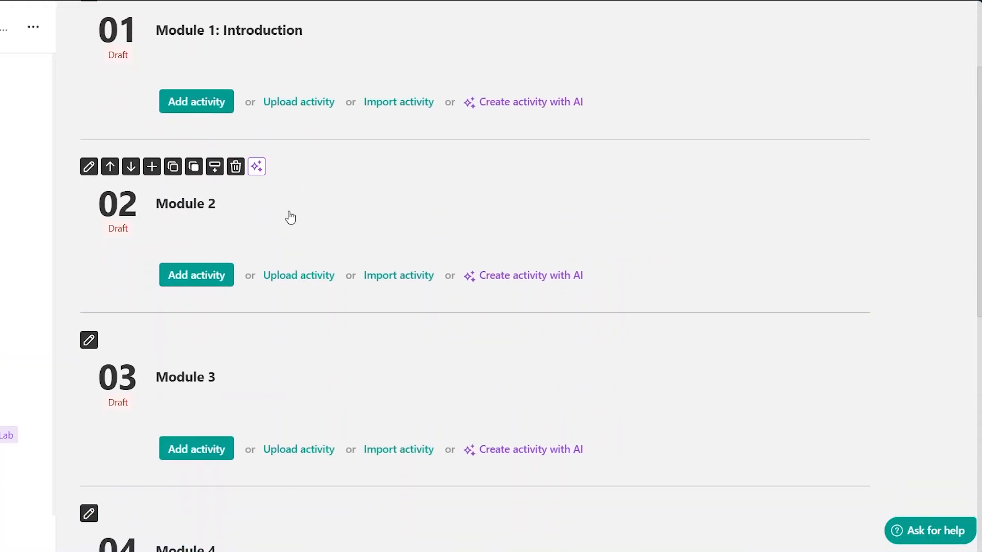
scroll(287, 215, down, 5)
scroll(287, 167, down, 4)
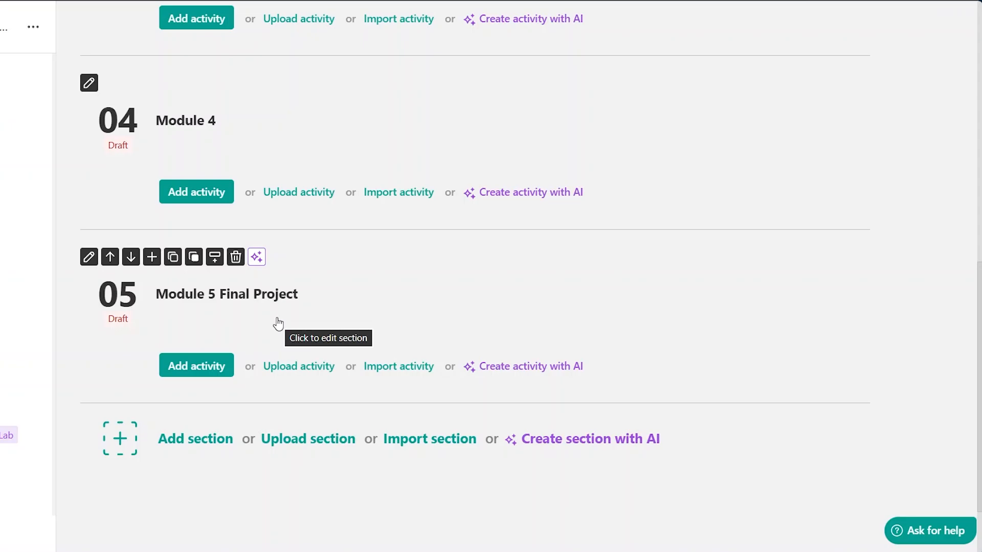
scroll(450, 106, up, 4)
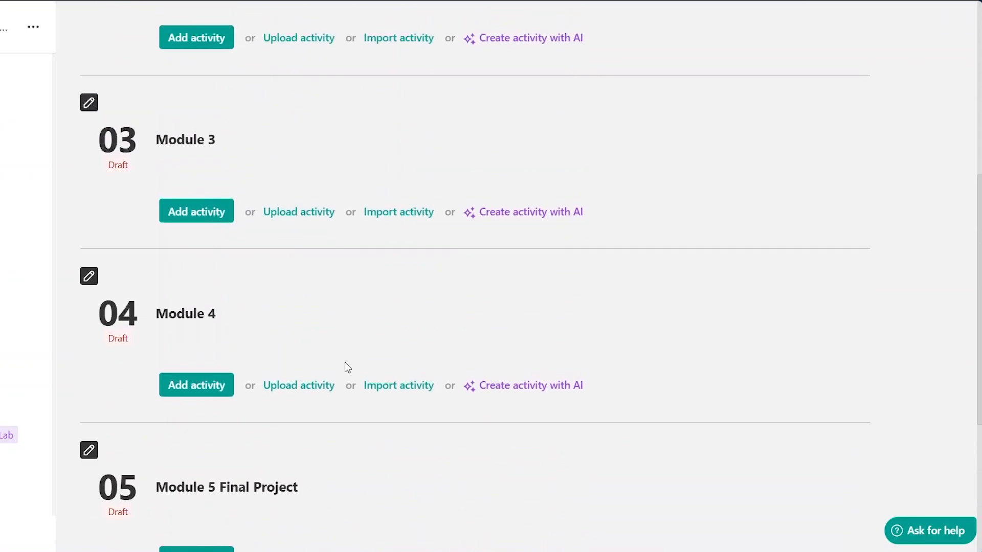
scroll(336, 146, up, 3)
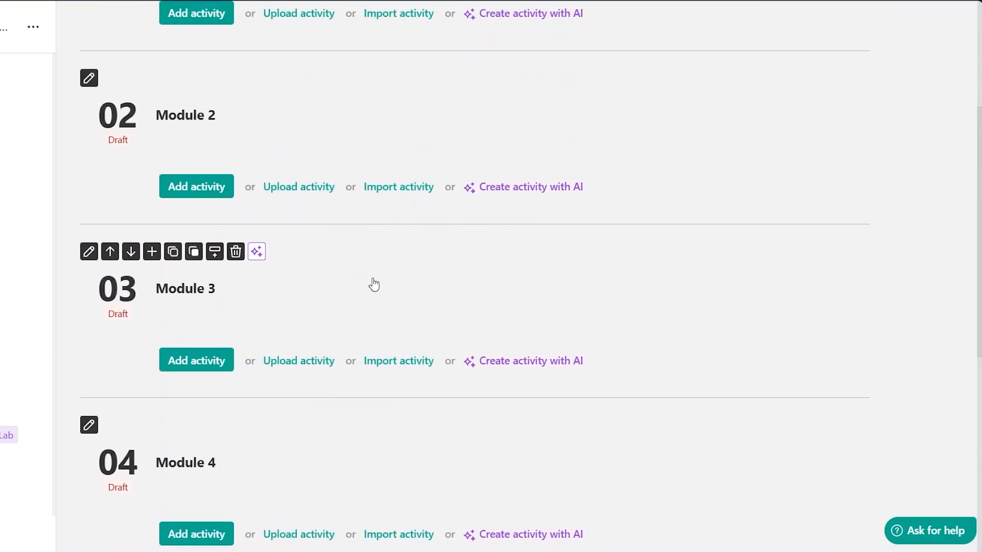
scroll(374, 285, down, 9)
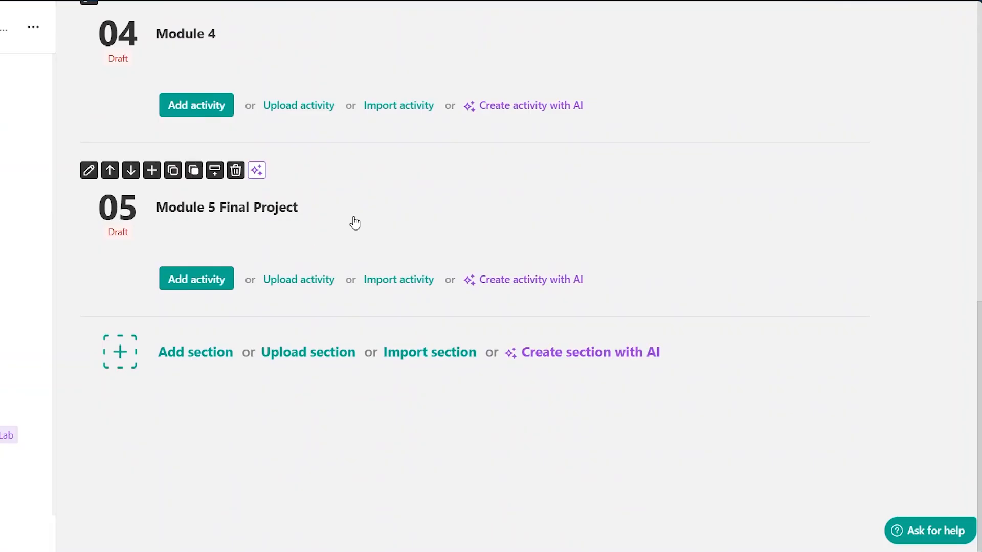
scroll(413, 187, up, 5)
scroll(412, 186, up, 8)
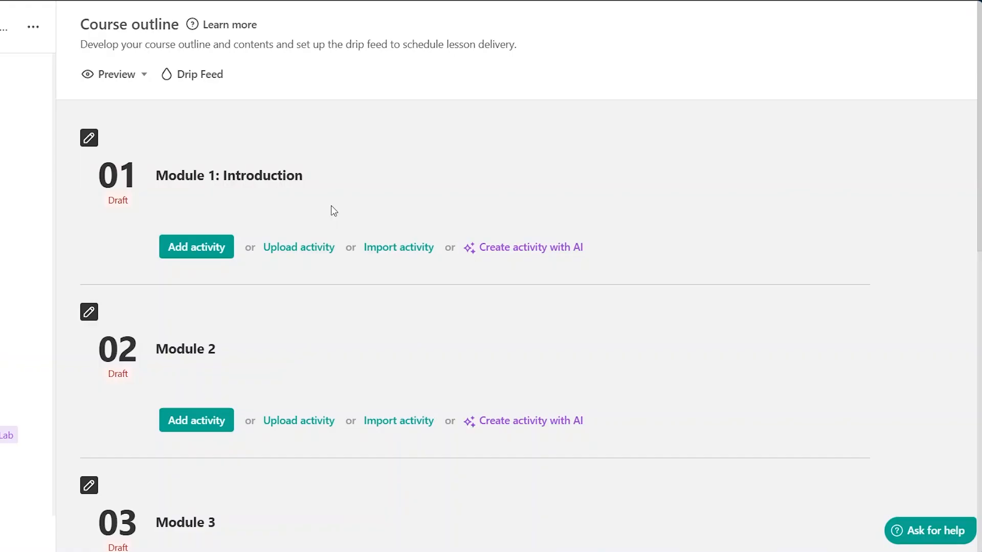
scroll(334, 210, down, 1)
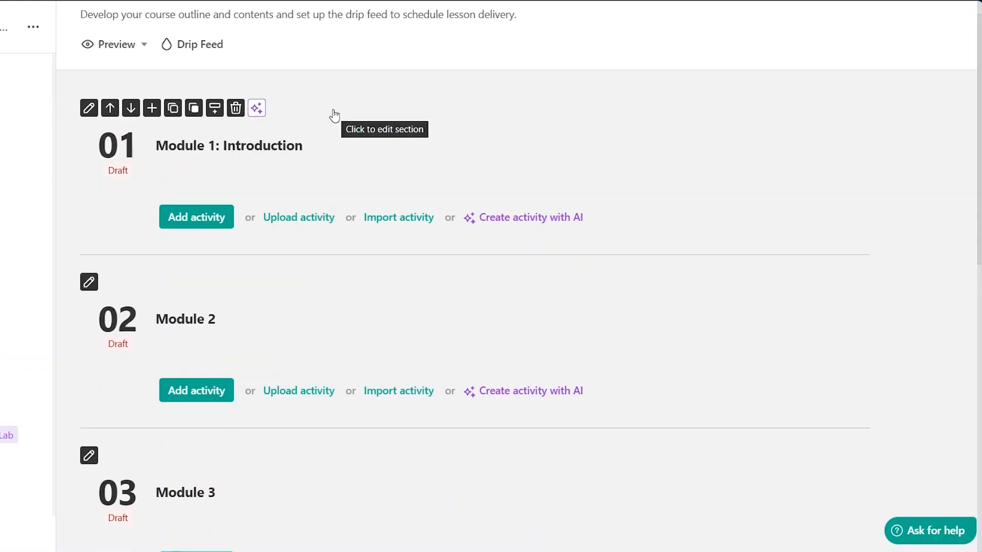
- Add an interactive video activity named Welcome to Module 1 and open its settings
click(186, 220)
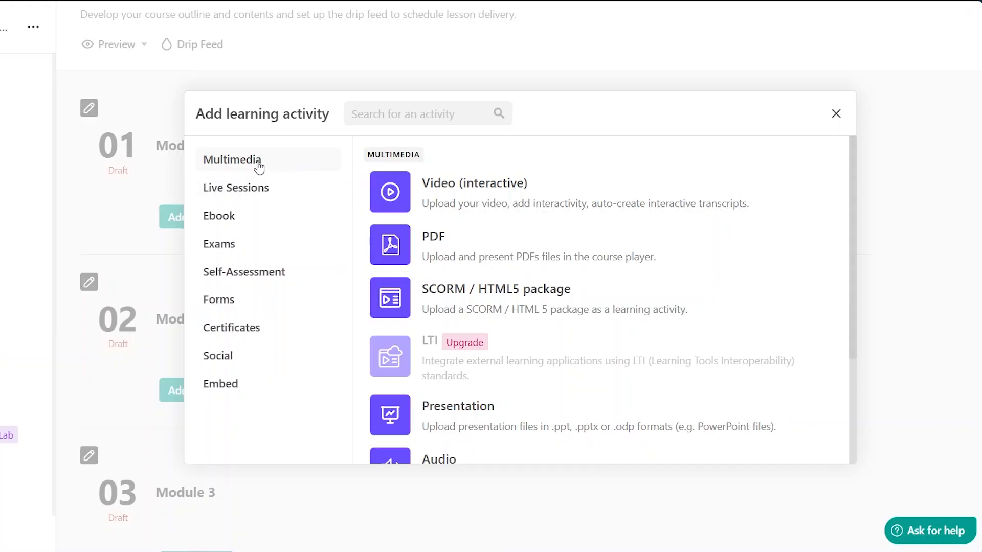
click(476, 200)
text(Welcome)
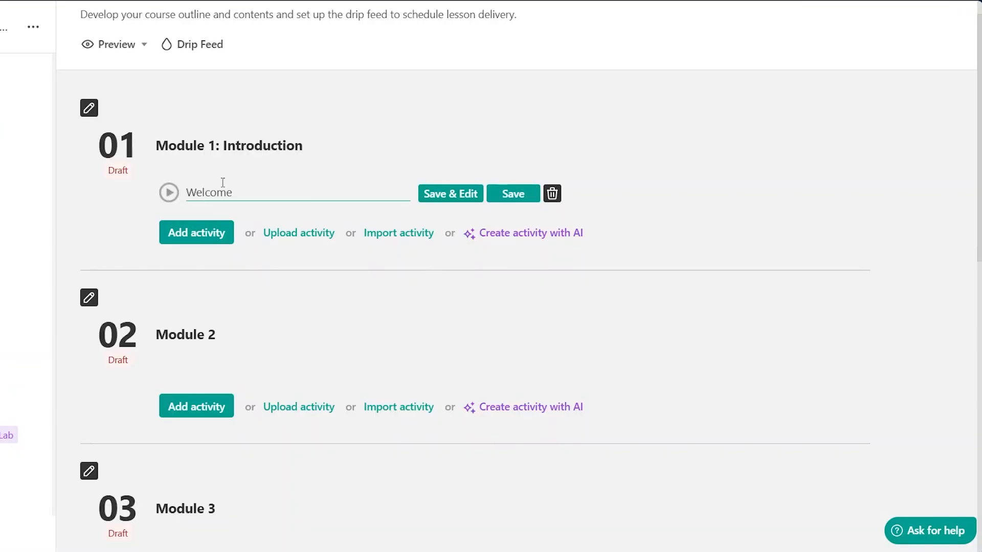
click(443, 195)
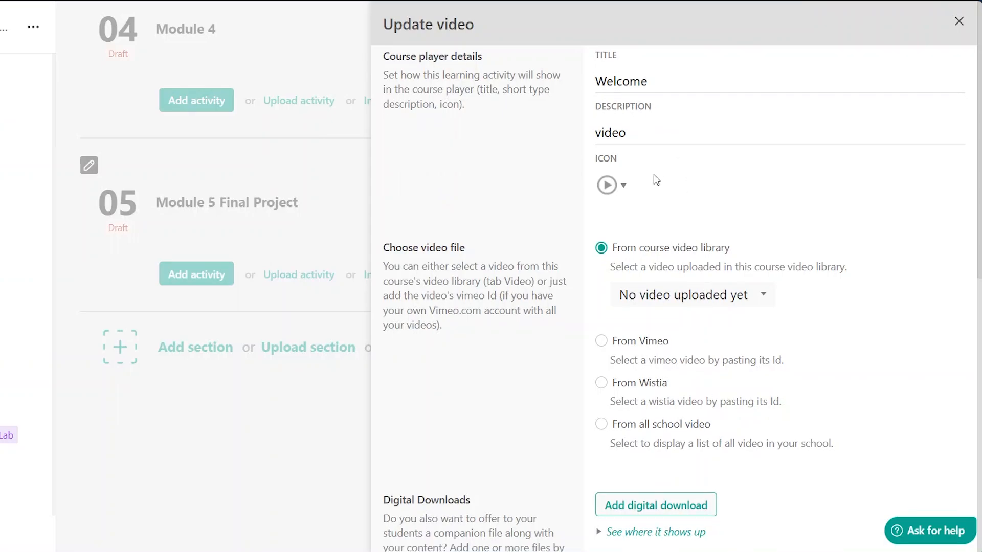
- Check the course video library for uploaded videos and return to the course outline
scroll(655, 176, down, 5)
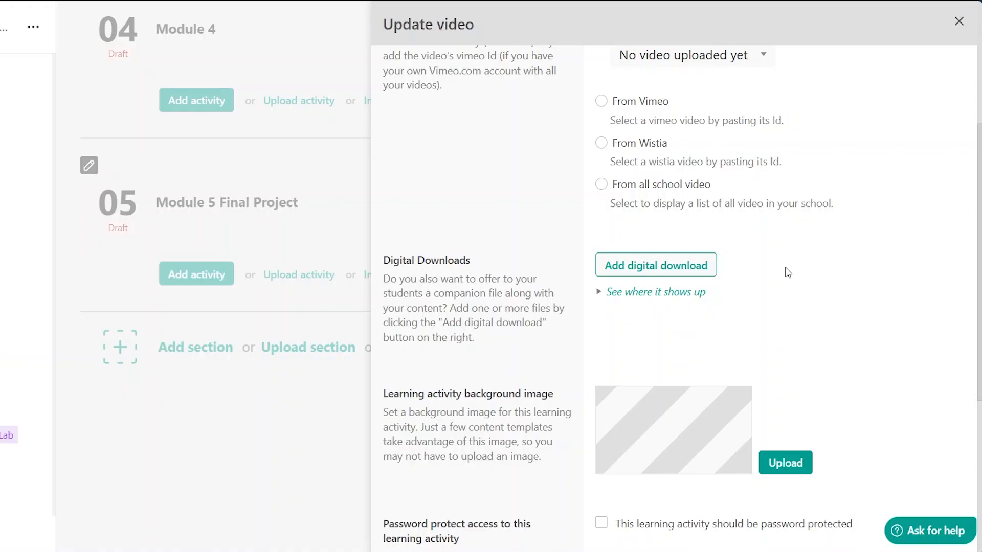
scroll(725, 272, up, 3)
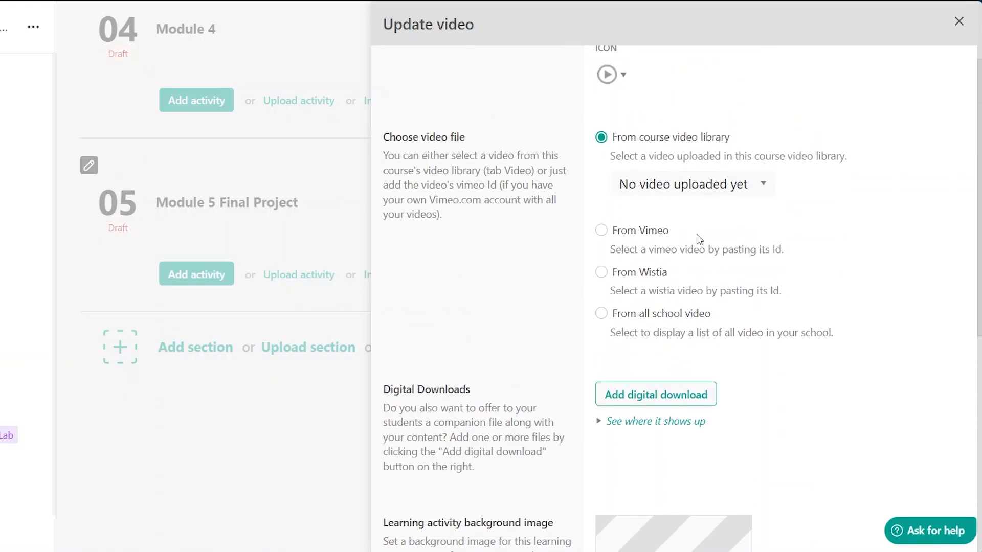
scroll(649, 248, up, 2)
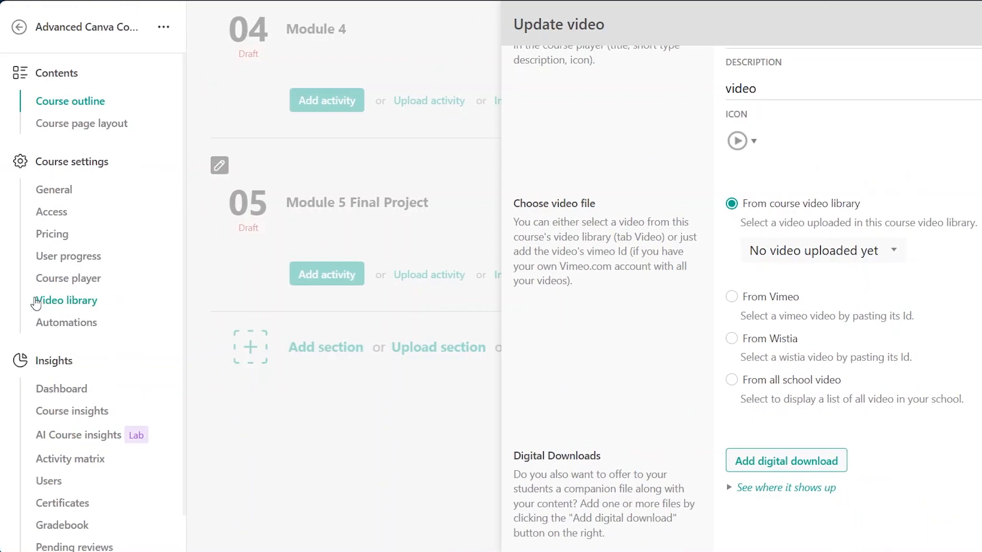
click(93, 306)
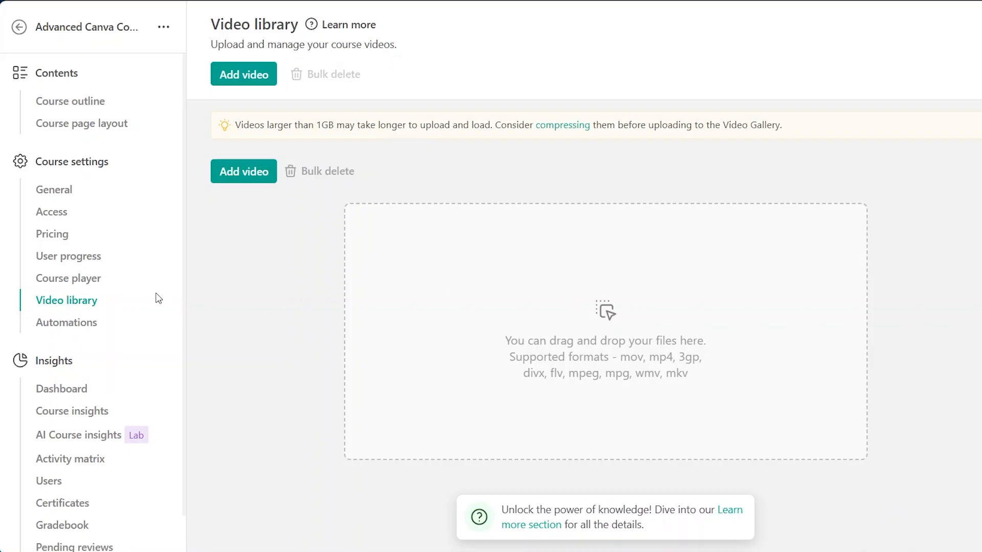
click(98, 108)
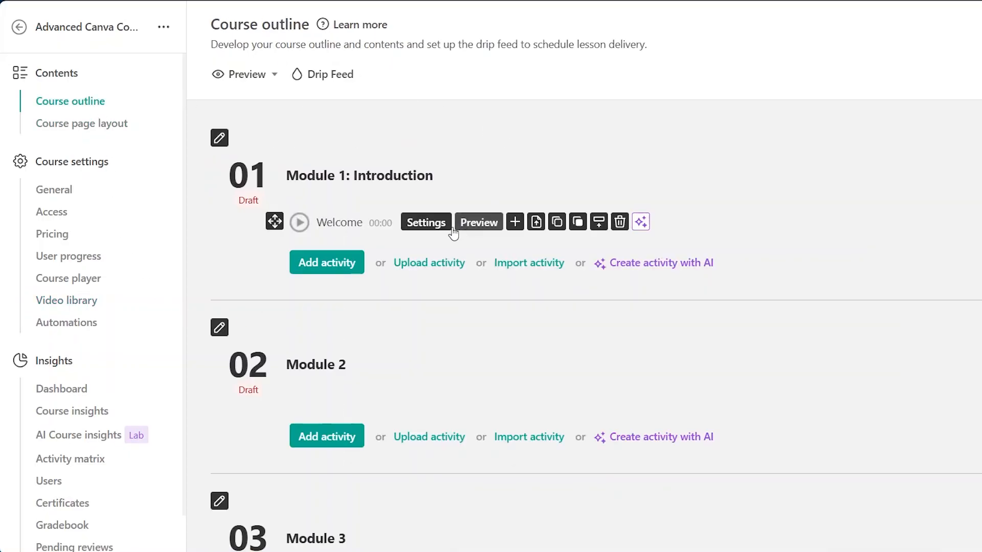
- Reopen the Welcome video's settings and examine the course video library choice and other options
click(427, 222)
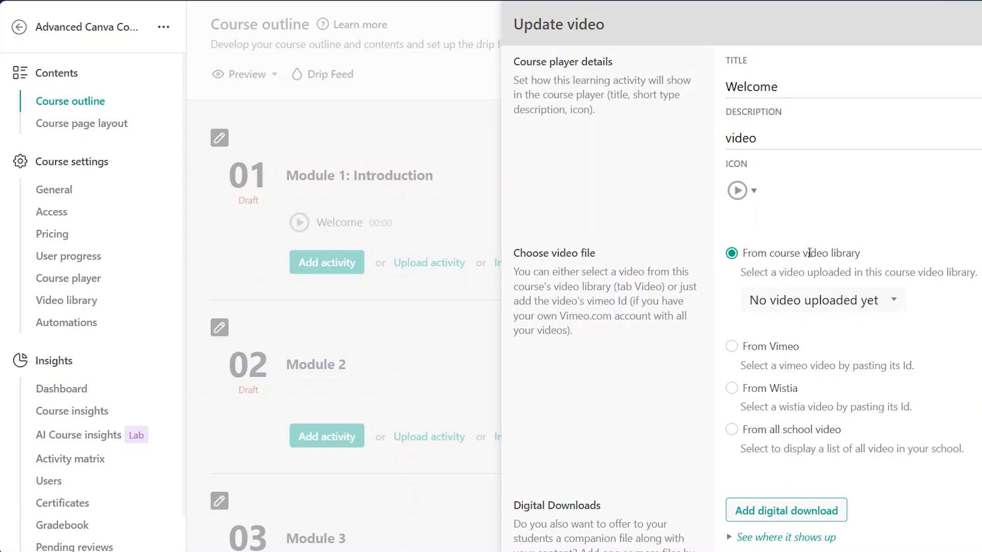
click(67, 301)
click(895, 303)
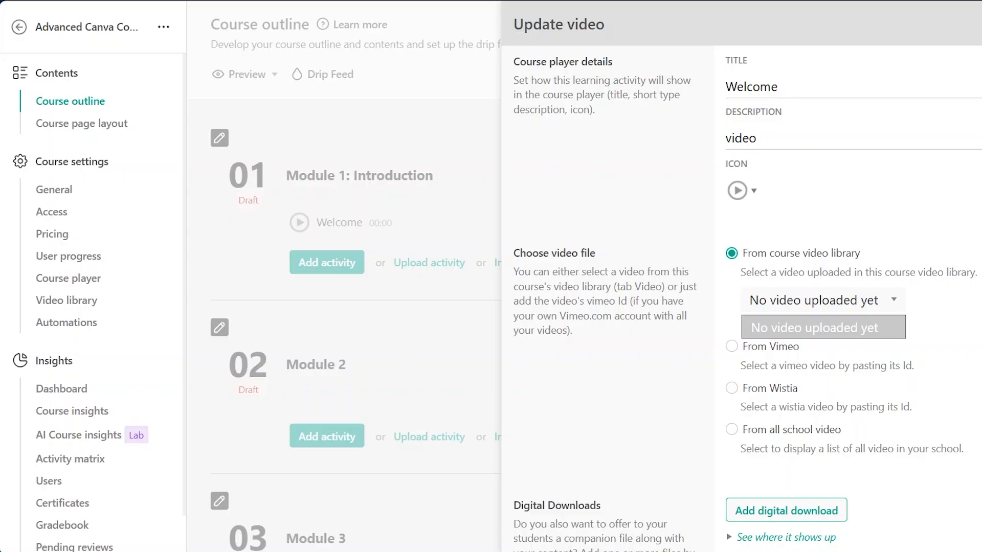
click(888, 234)
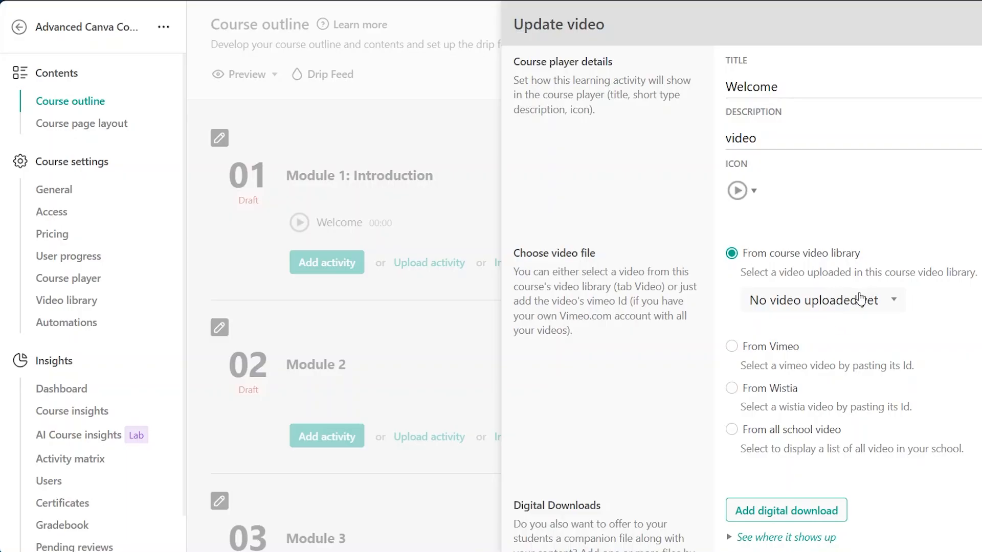
scroll(859, 300, down, 5)
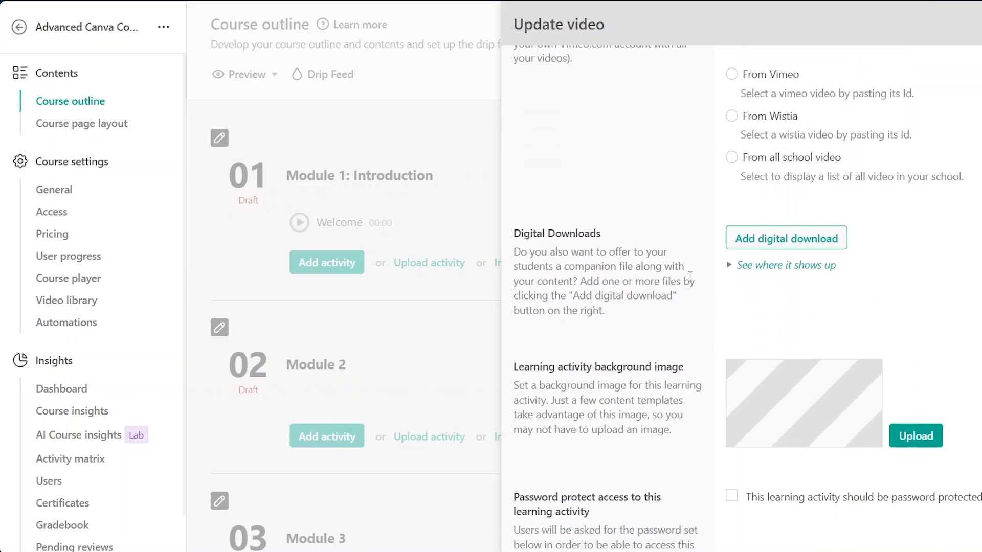
scroll(690, 276, down, 5)
scroll(620, 200, up, 1)
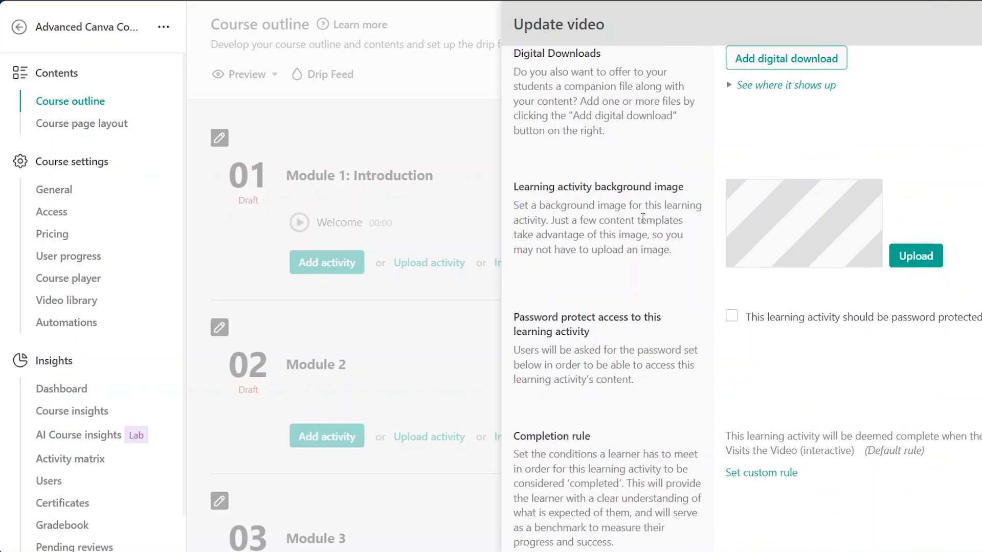
- Save the Welcome video's settings with password protection left off
scroll(662, 219, down, 2)
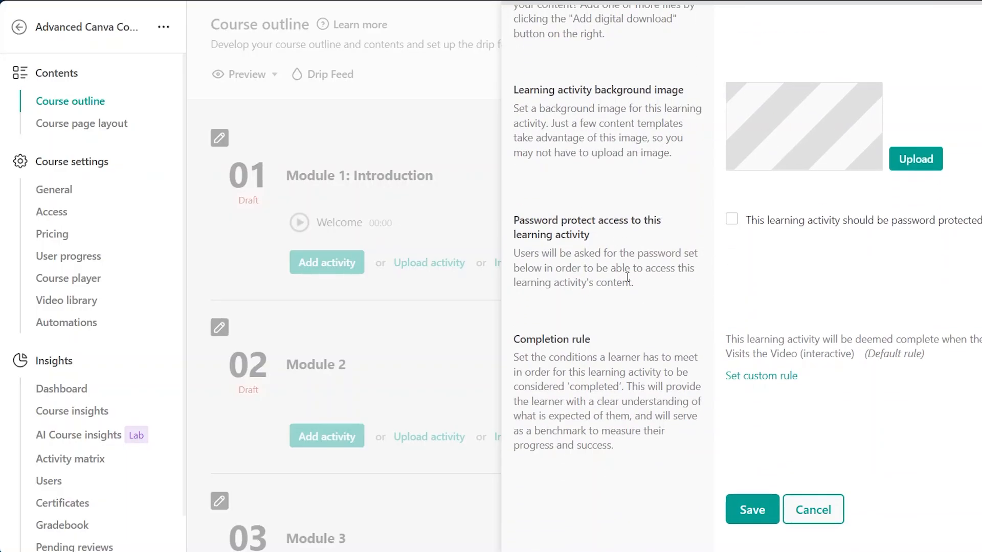
click(732, 221)
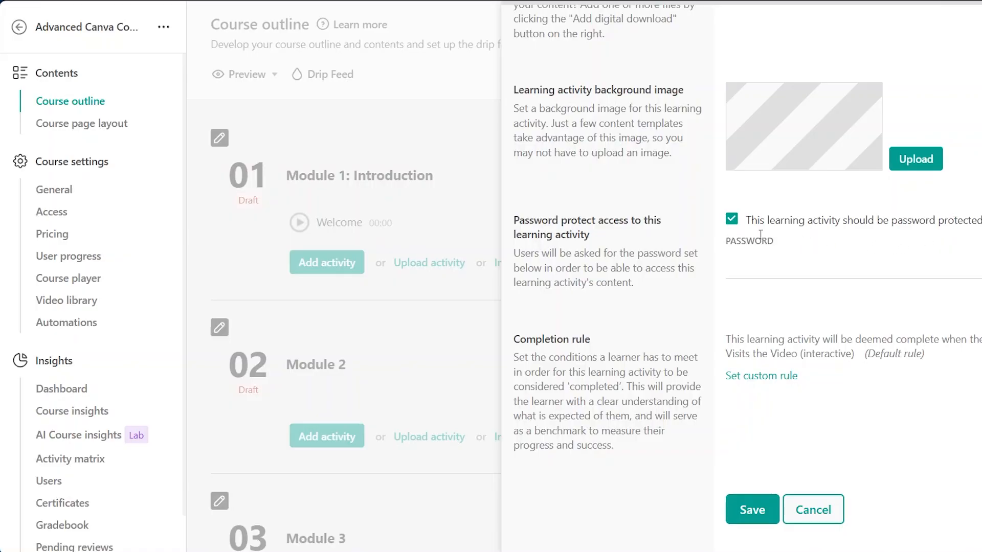
click(755, 257)
click(732, 220)
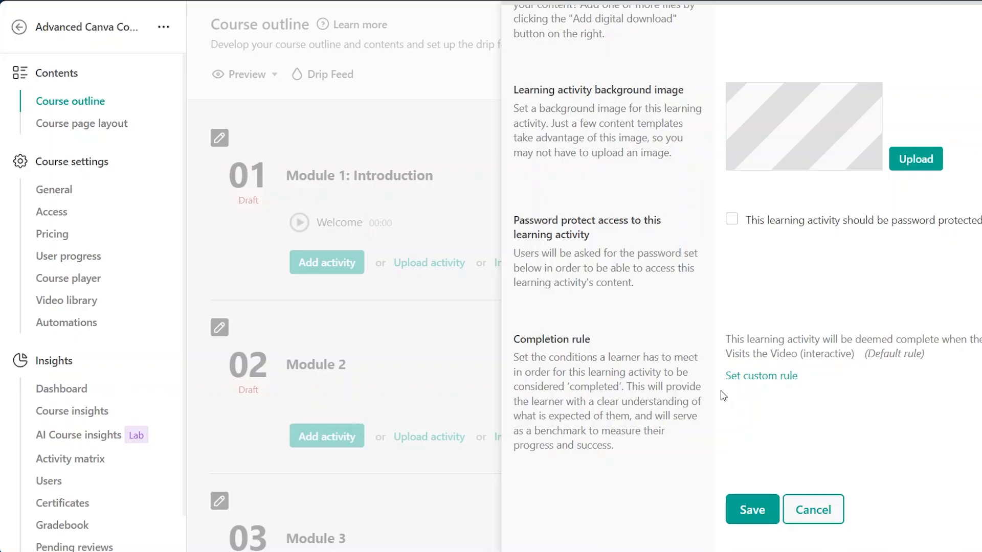
click(750, 510)
- Add a Course overview ebook activity named Course Overview to Module 1 and open it for editing
mouse_move(428, 190)
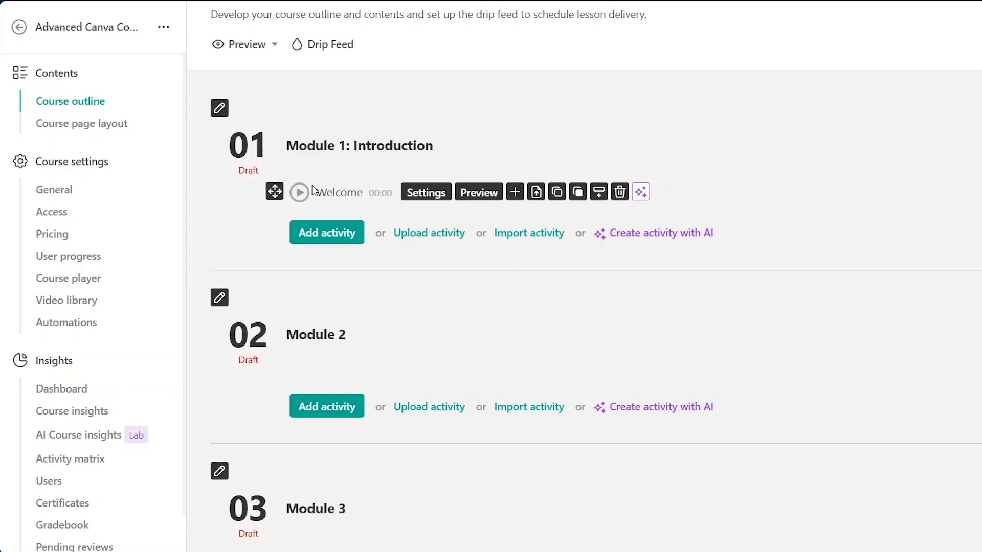
click(336, 238)
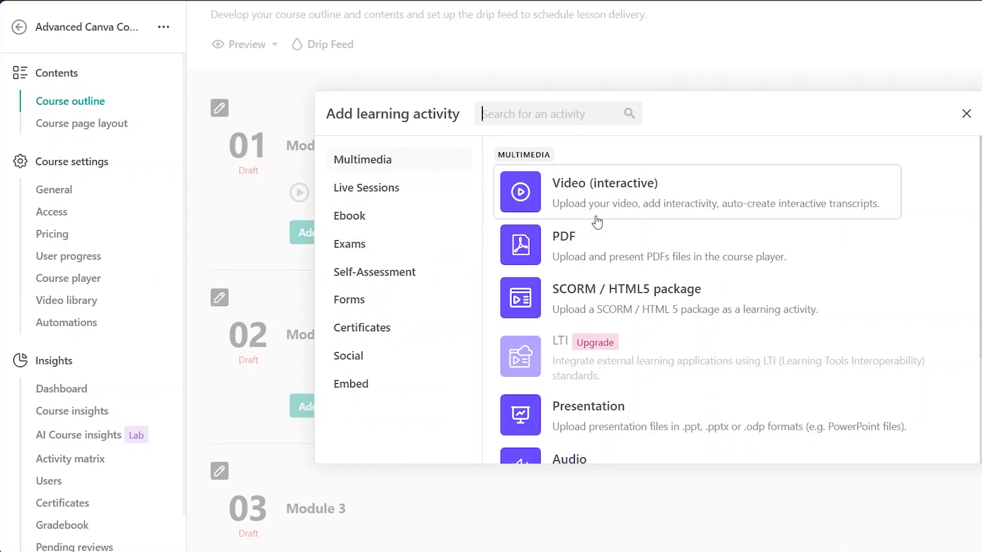
scroll(602, 290, down, 2)
scroll(603, 291, down, 2)
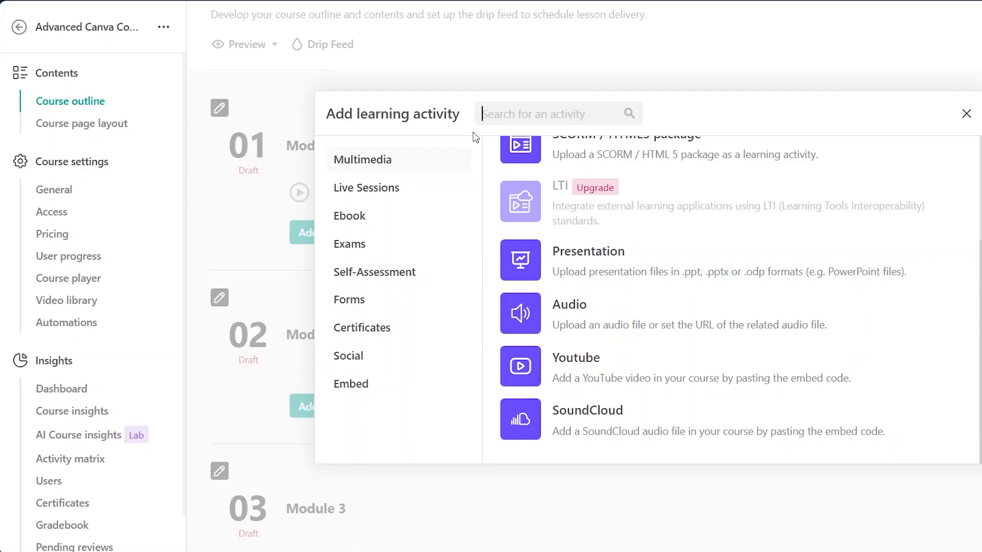
click(386, 196)
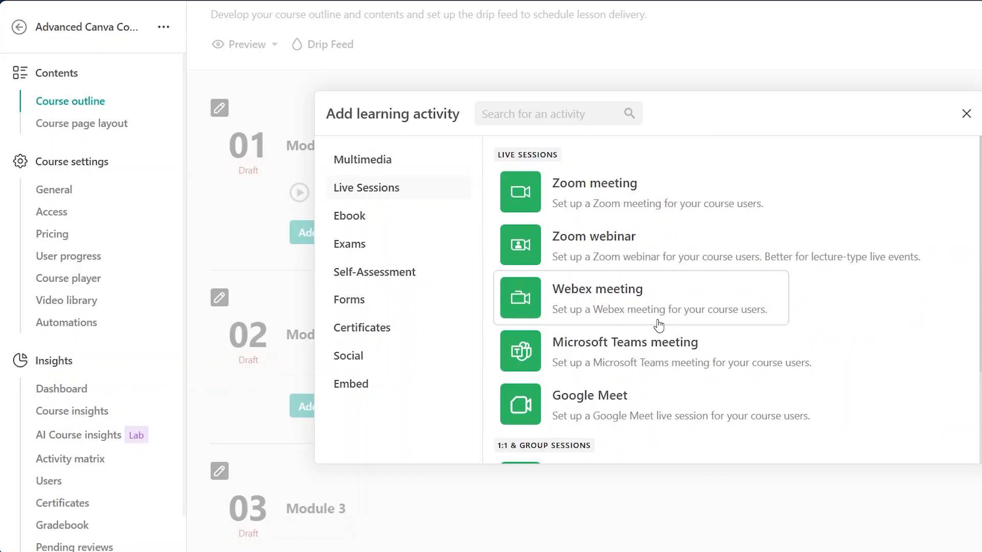
scroll(659, 326, down, 3)
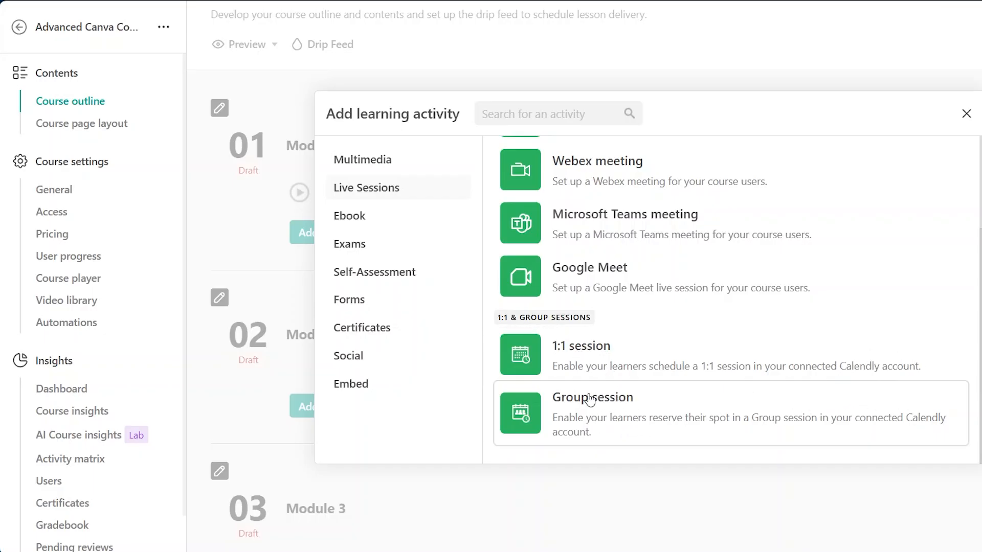
click(364, 227)
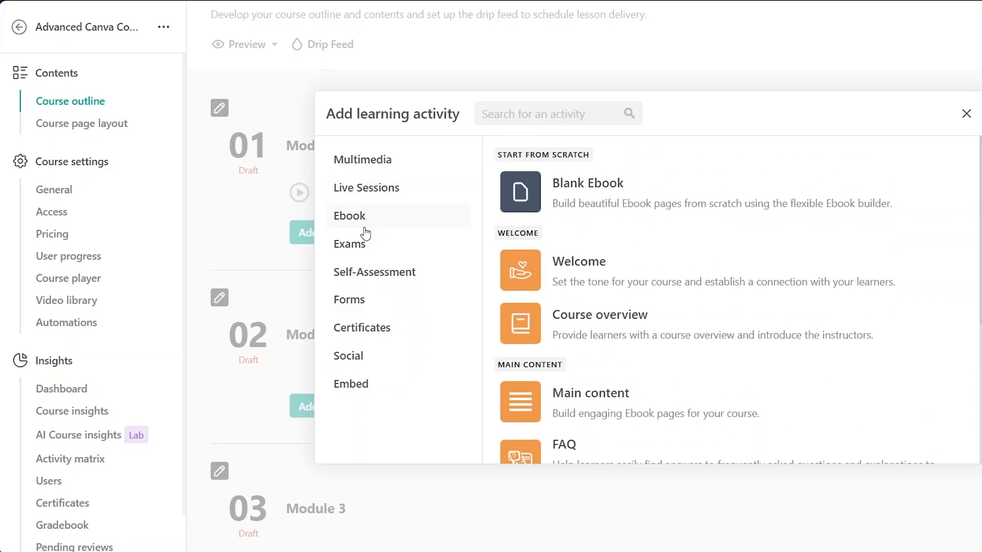
scroll(730, 218, down, 1)
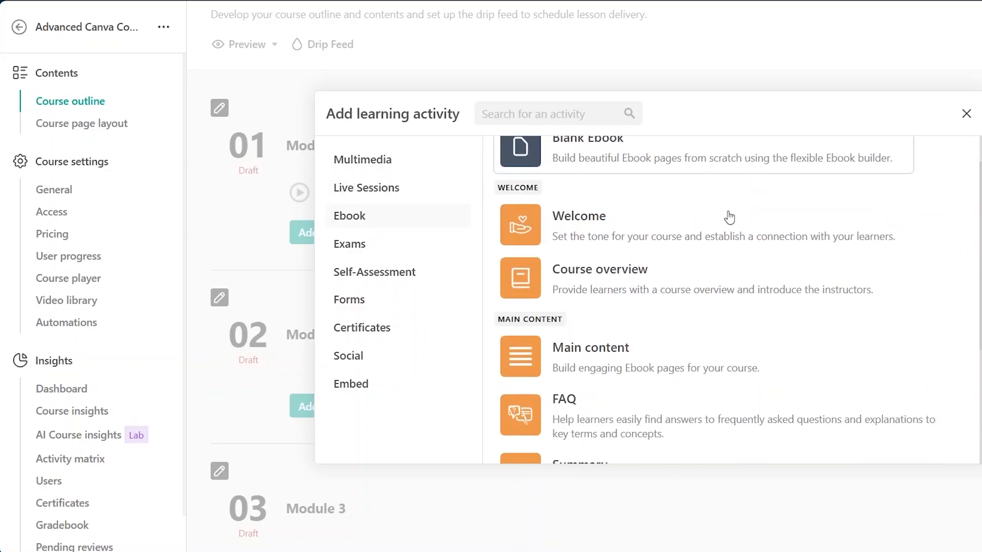
click(651, 255)
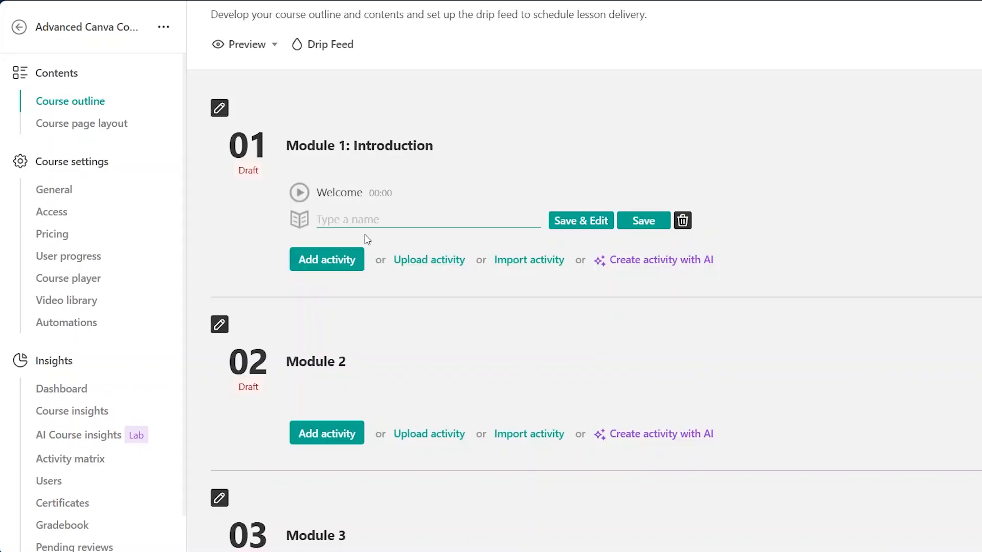
text(Course Overview)
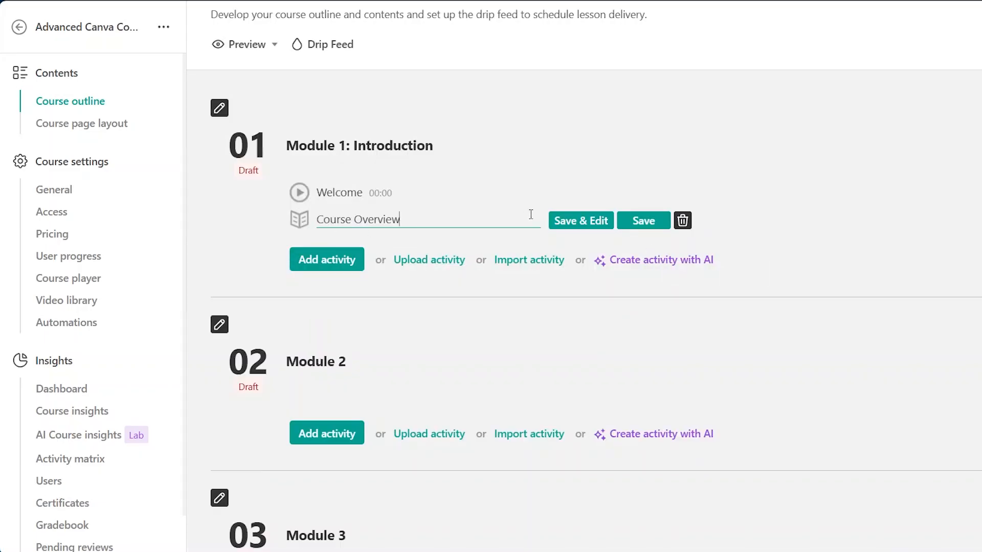
click(569, 222)
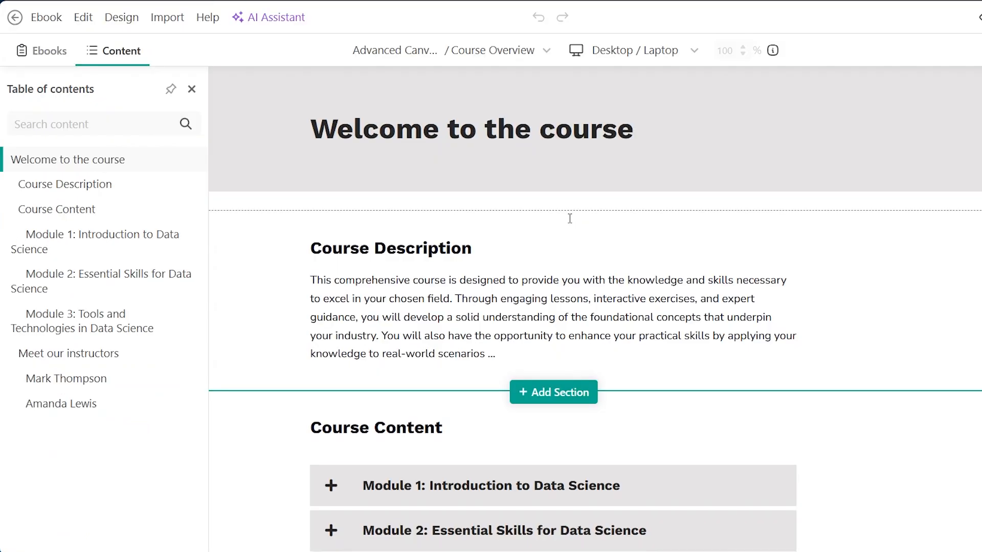
- Review the Course Overview ebook's template content and save the ebook
scroll(570, 220, down, 8)
scroll(567, 241, up, 3)
click(567, 241)
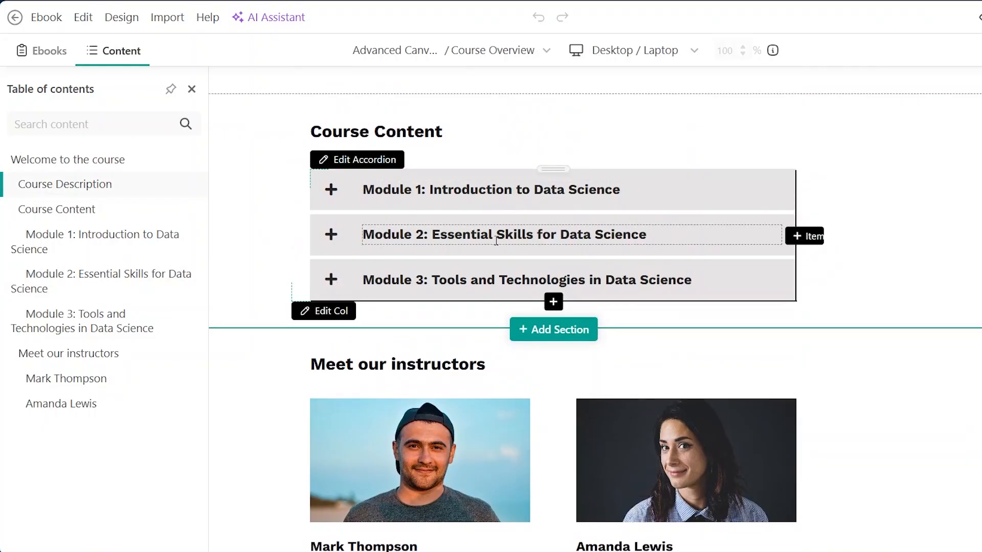
scroll(511, 225, down, 5)
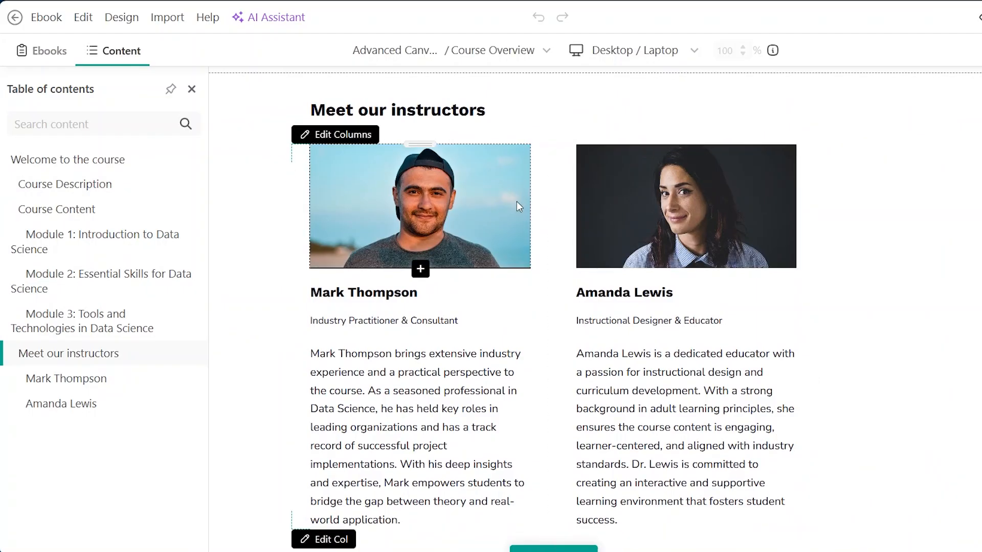
scroll(516, 201, up, 6)
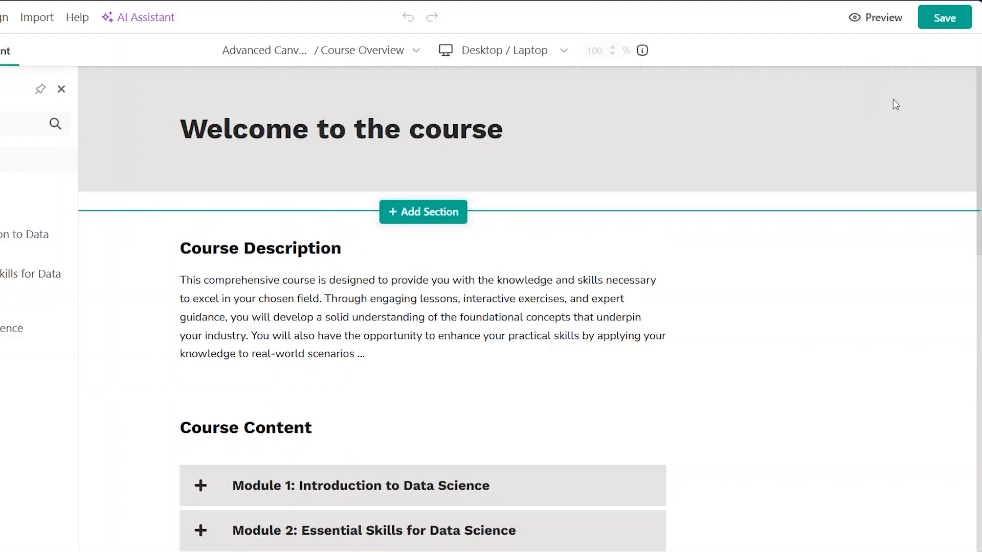
click(947, 18)
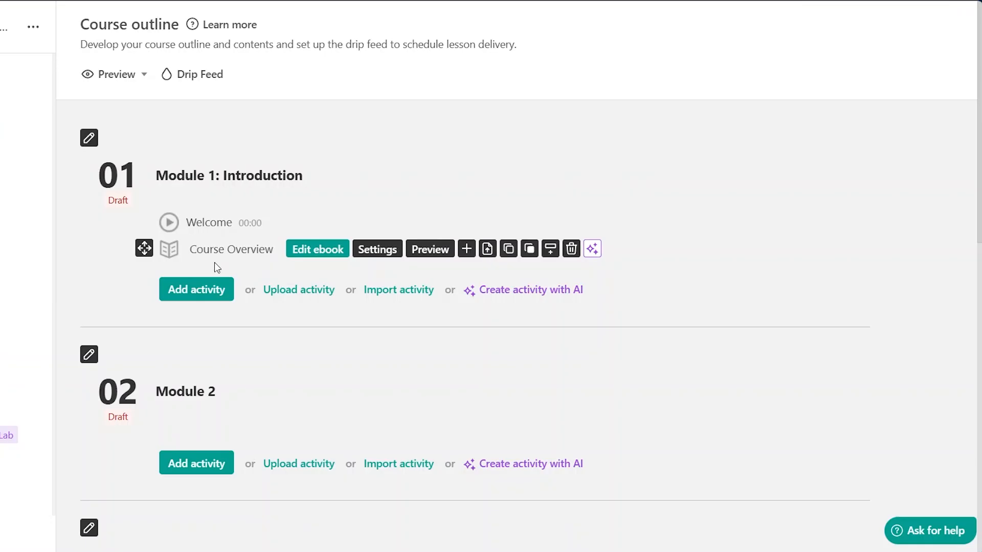
- Add an interactive video activity named Lesson 1 to Module 2 and save its settings
click(210, 291)
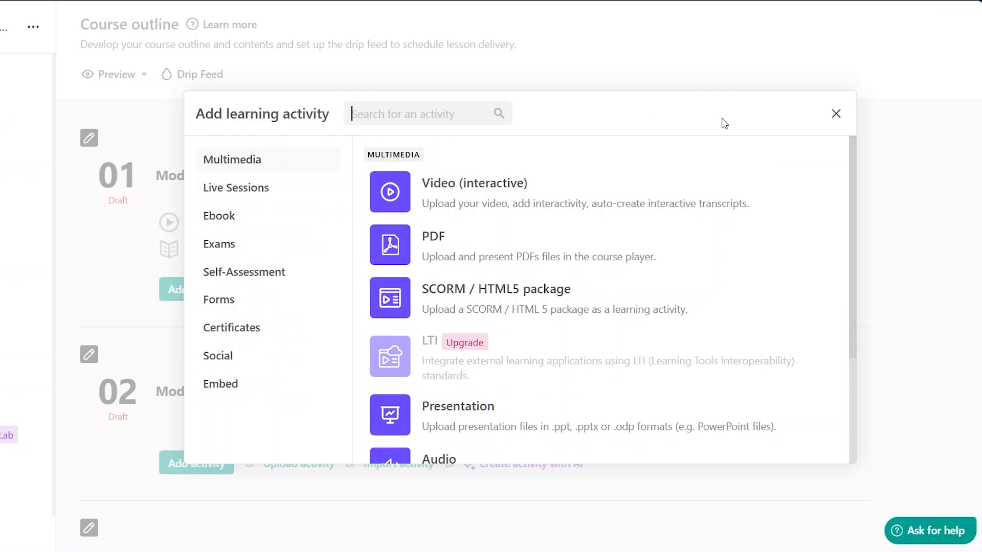
click(834, 118)
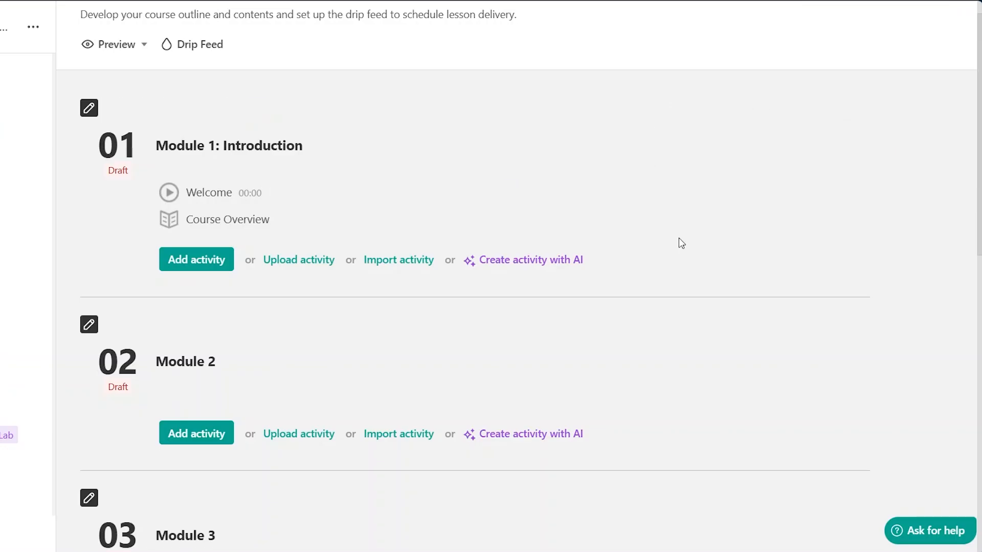
scroll(678, 325, down, 4)
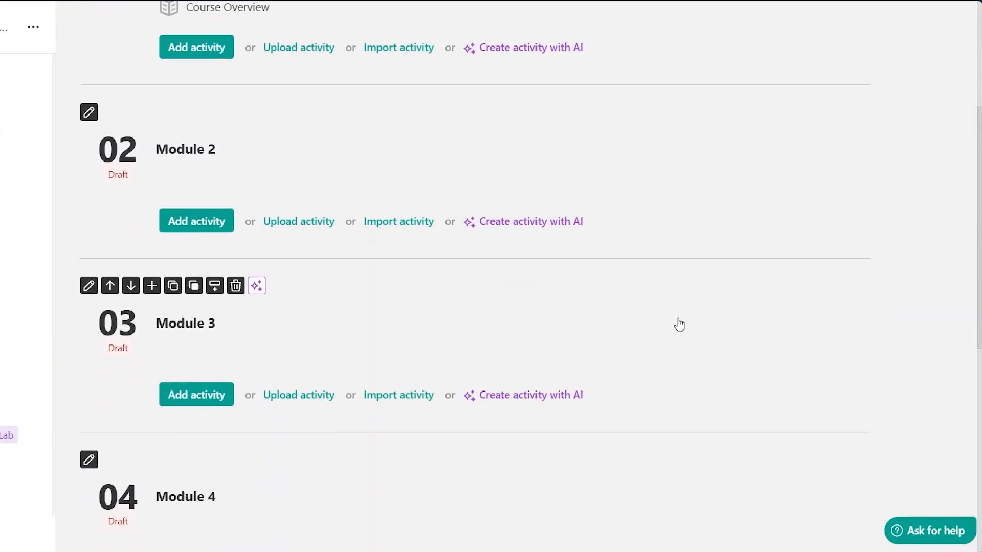
click(194, 233)
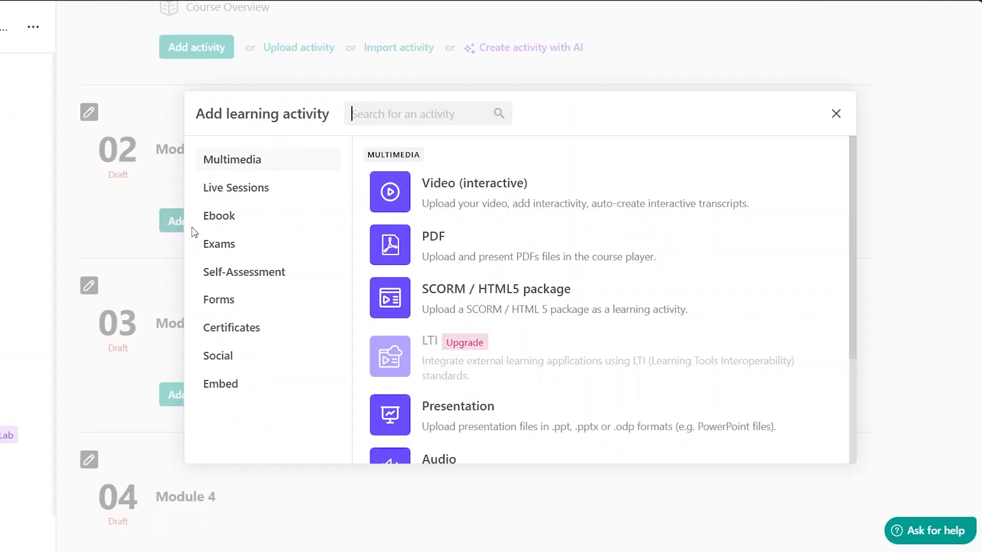
click(441, 203)
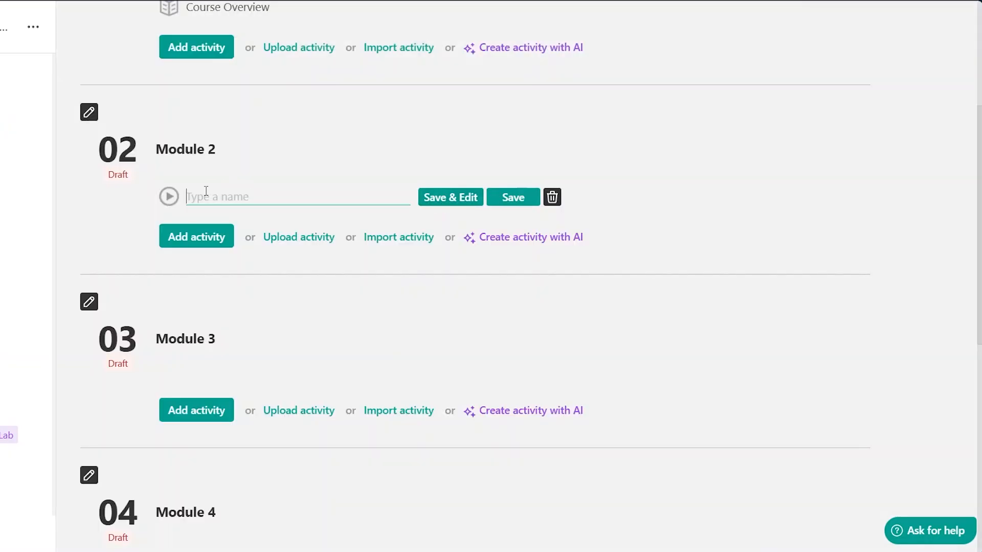
text(Lesson 1)
click(427, 202)
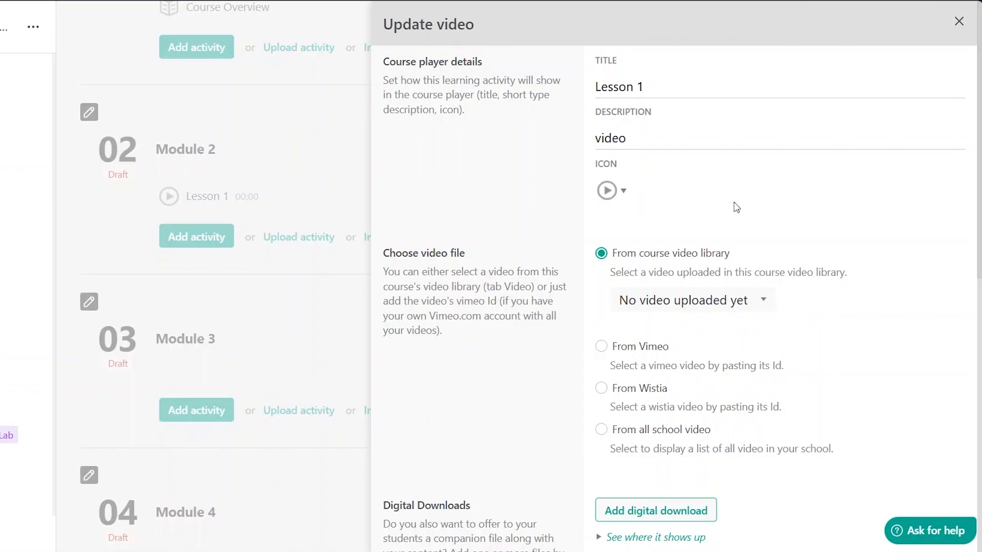
scroll(737, 208, down, 3)
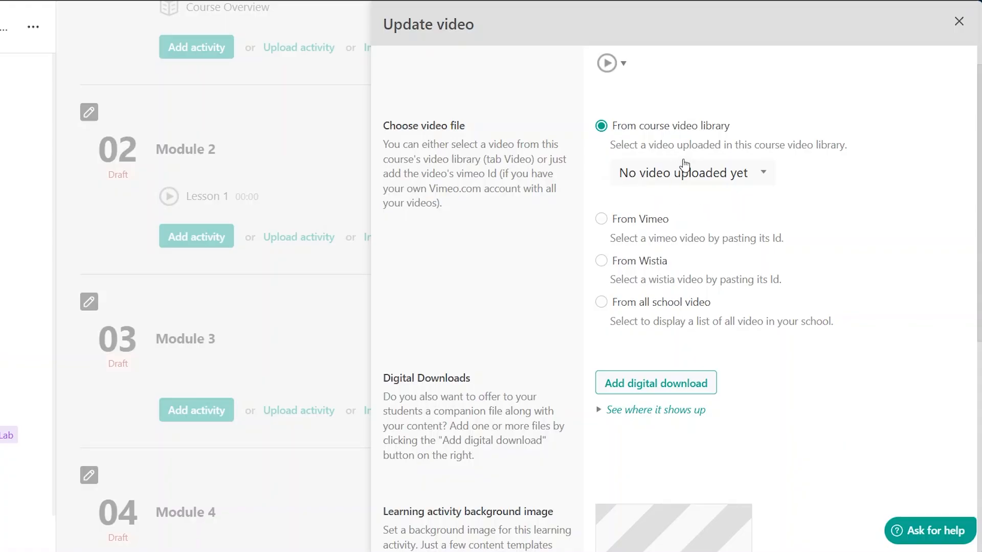
scroll(738, 167, down, 8)
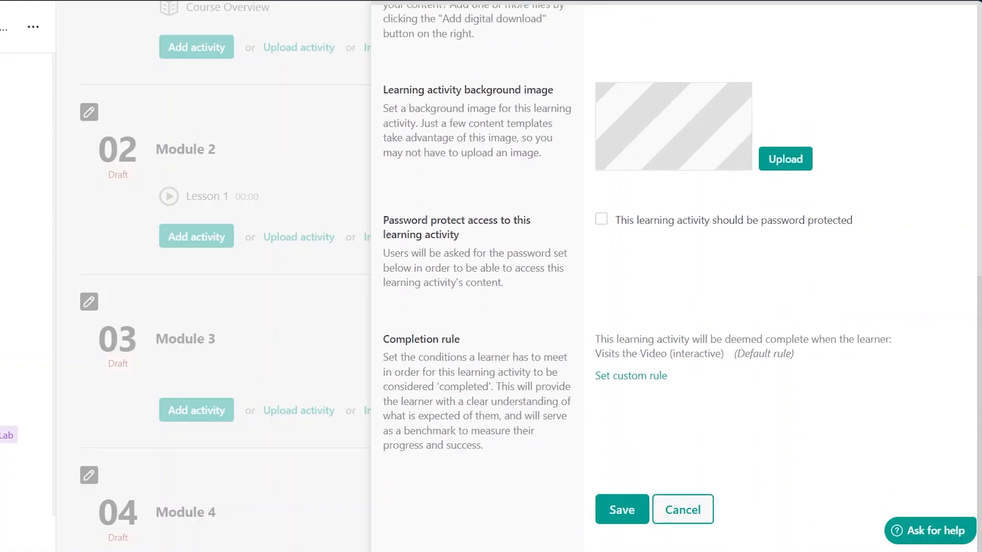
click(624, 512)
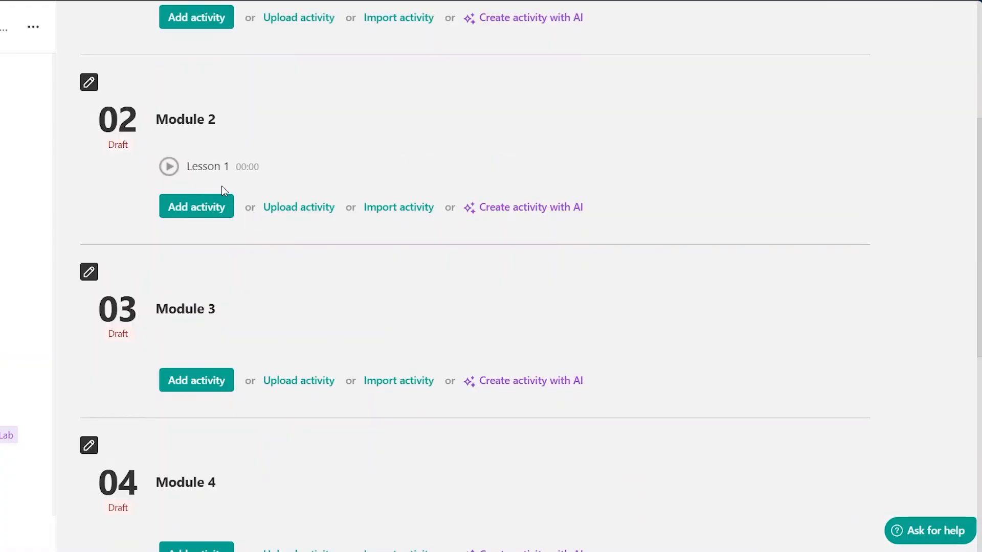
- Add a blank exam named quiz to Module 2 and open it for editing
mouse_move(190, 148)
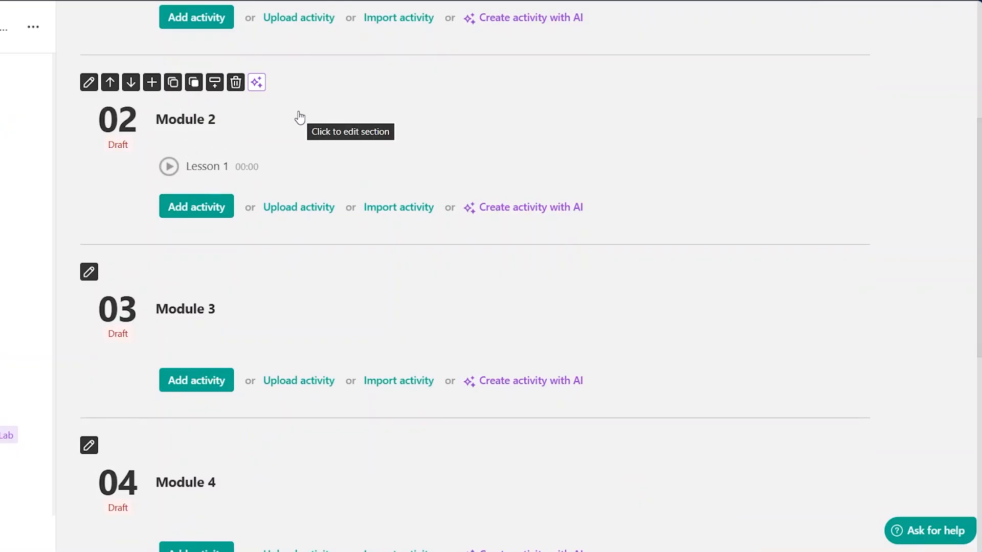
click(202, 213)
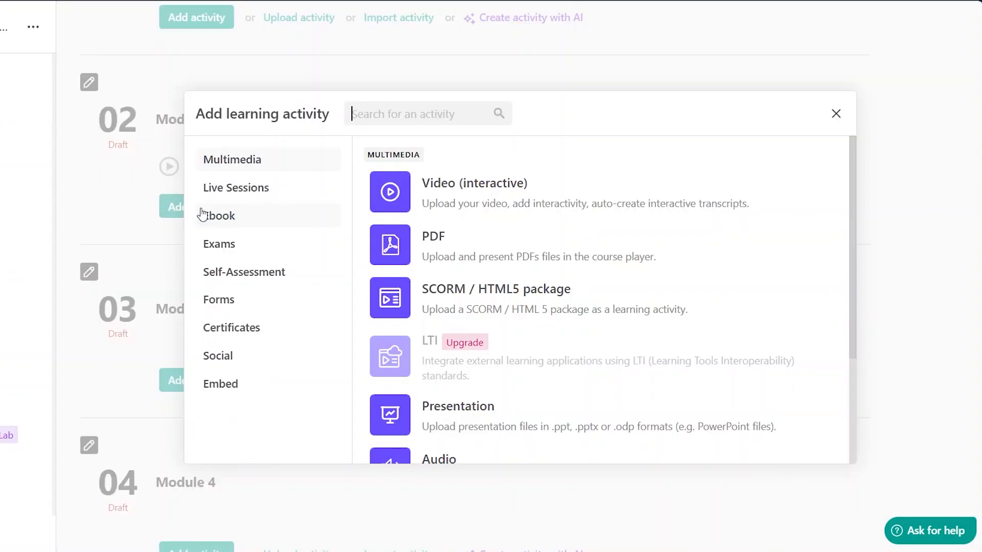
click(236, 246)
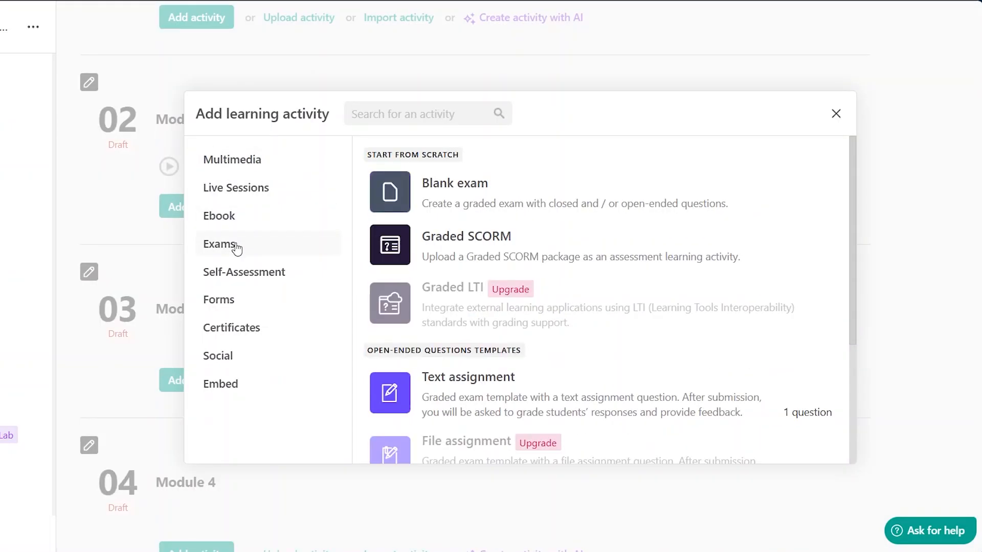
click(494, 183)
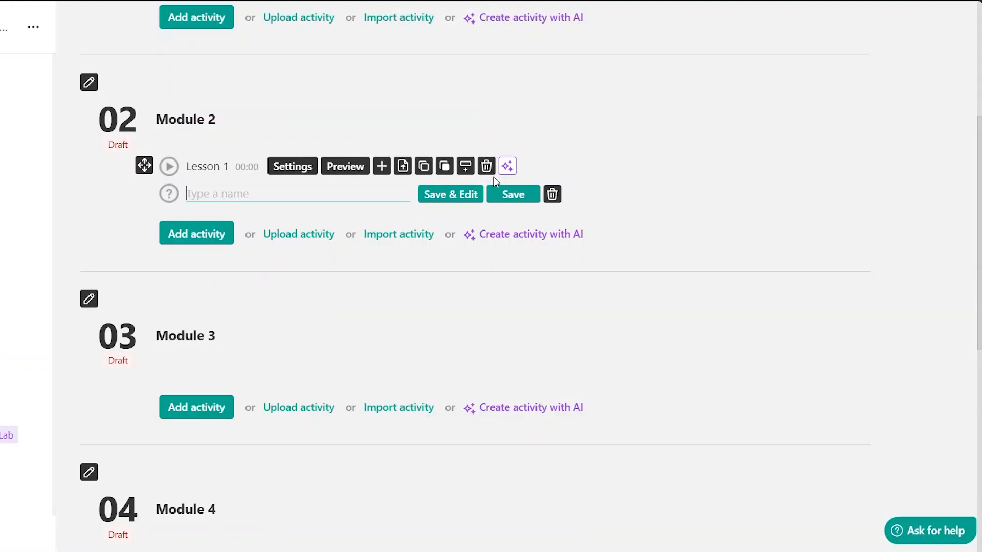
text(quiz)
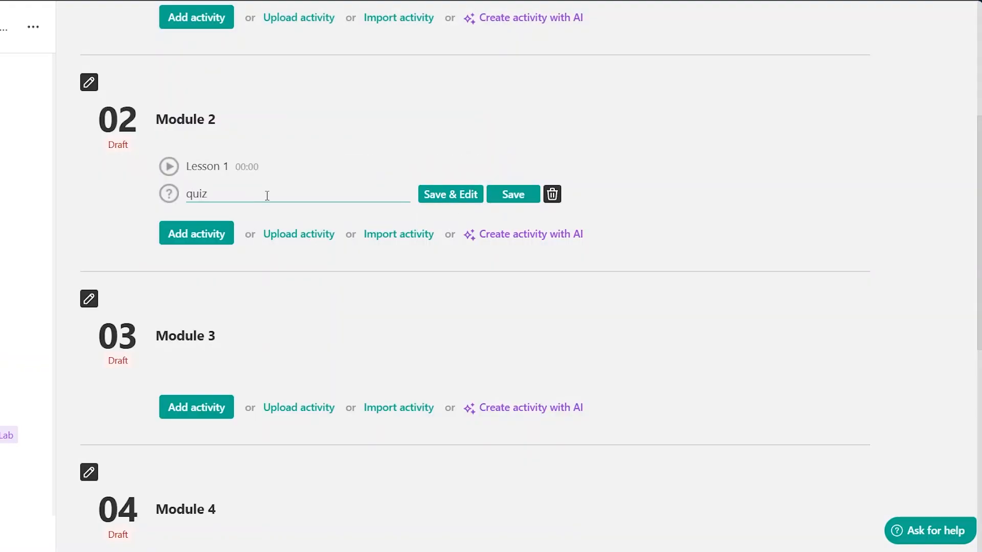
click(458, 194)
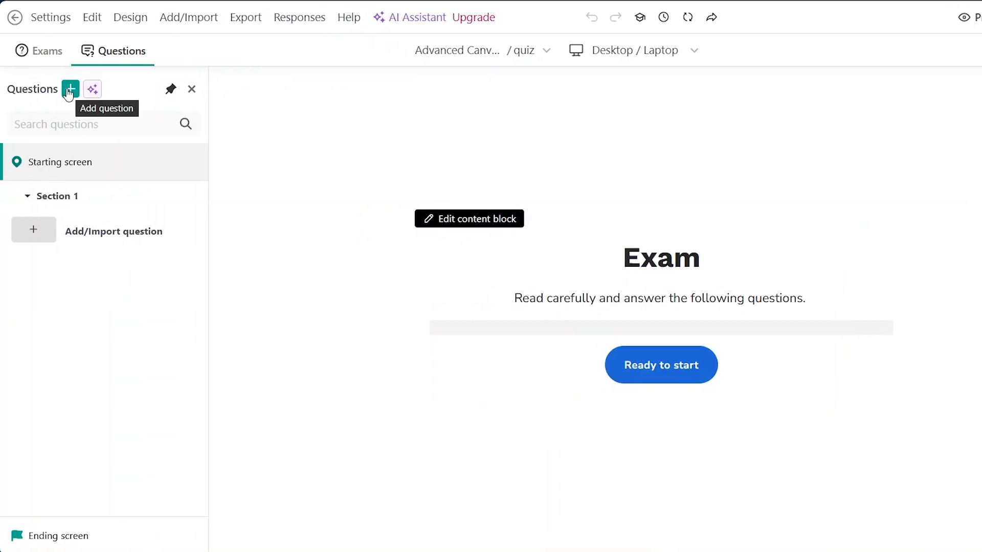
- Add a multiple-choice text options question to the quiz exam
click(70, 89)
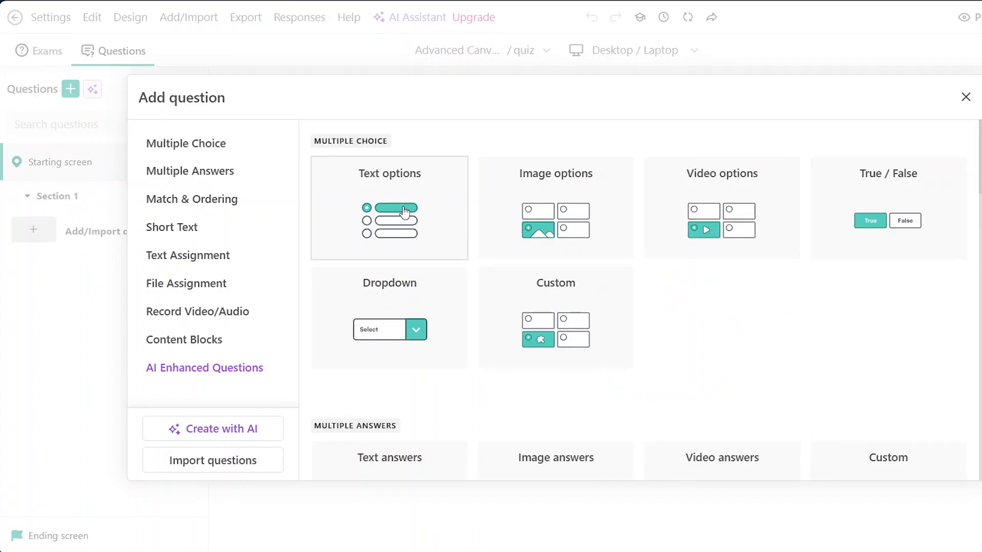
scroll(735, 274, down, 8)
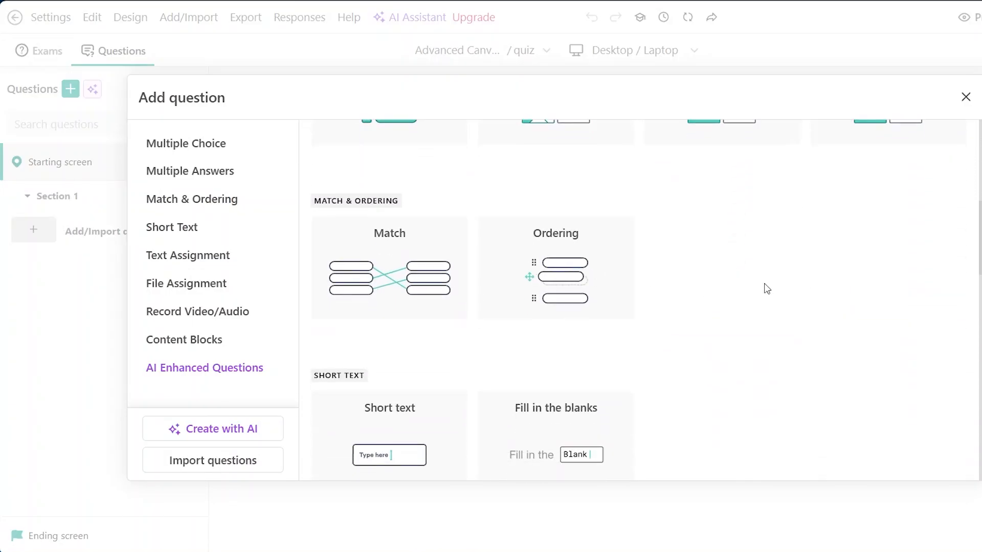
scroll(766, 285, down, 4)
scroll(704, 348, down, 2)
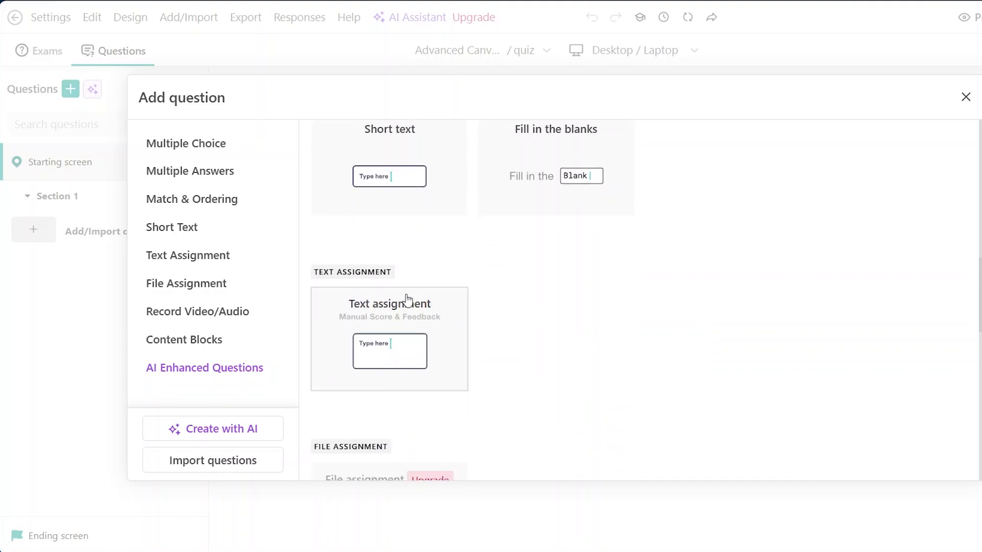
scroll(756, 230, up, 10)
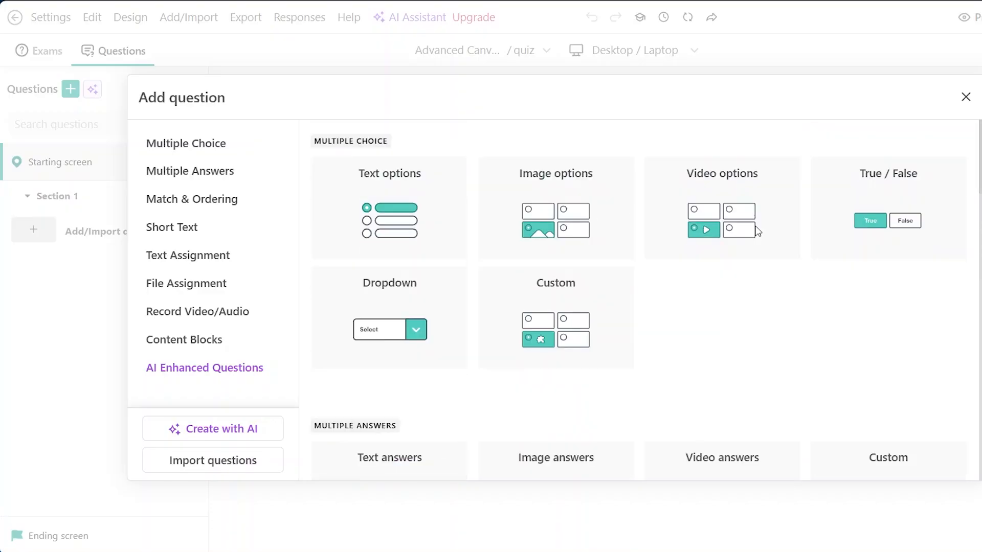
click(407, 209)
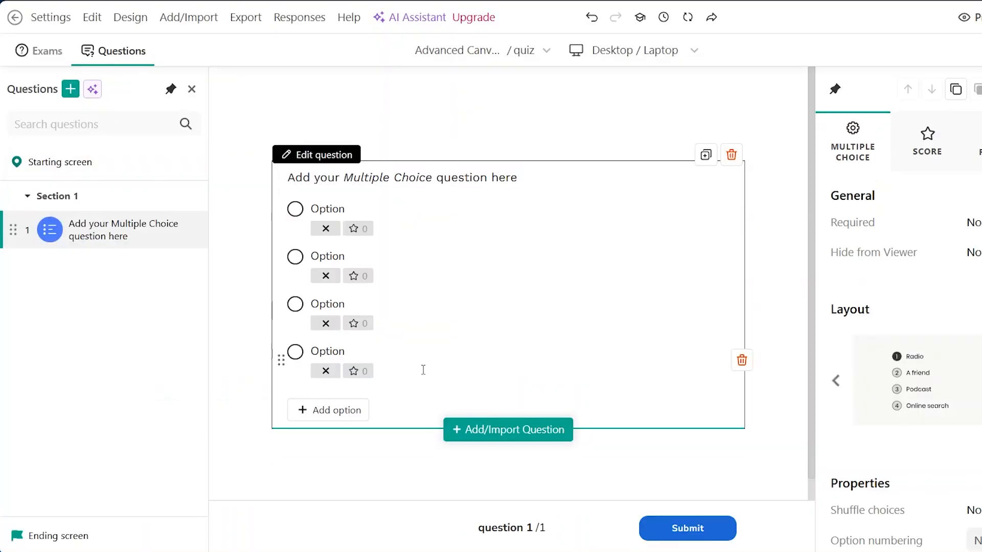
- Add a second multiple-choice text options question to the quiz
click(437, 173)
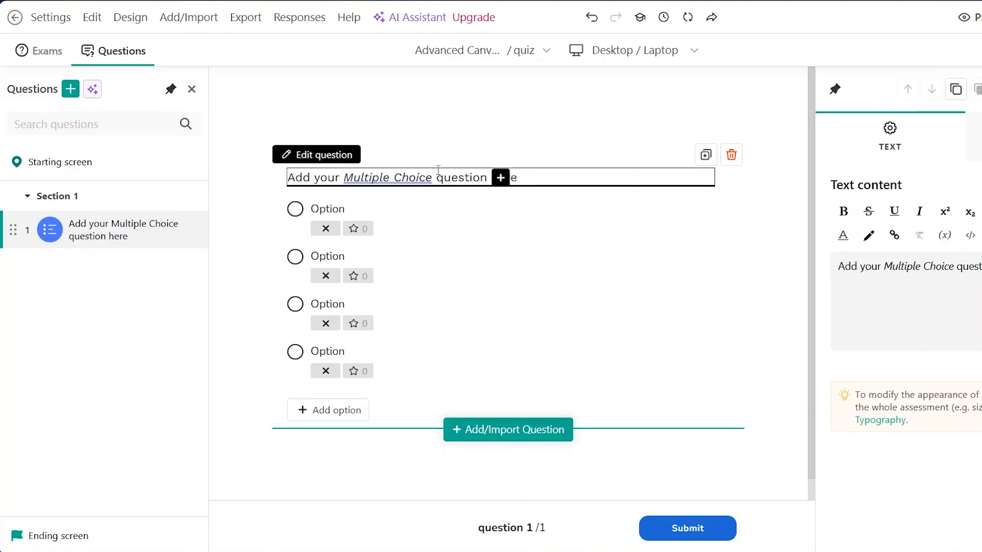
click(335, 233)
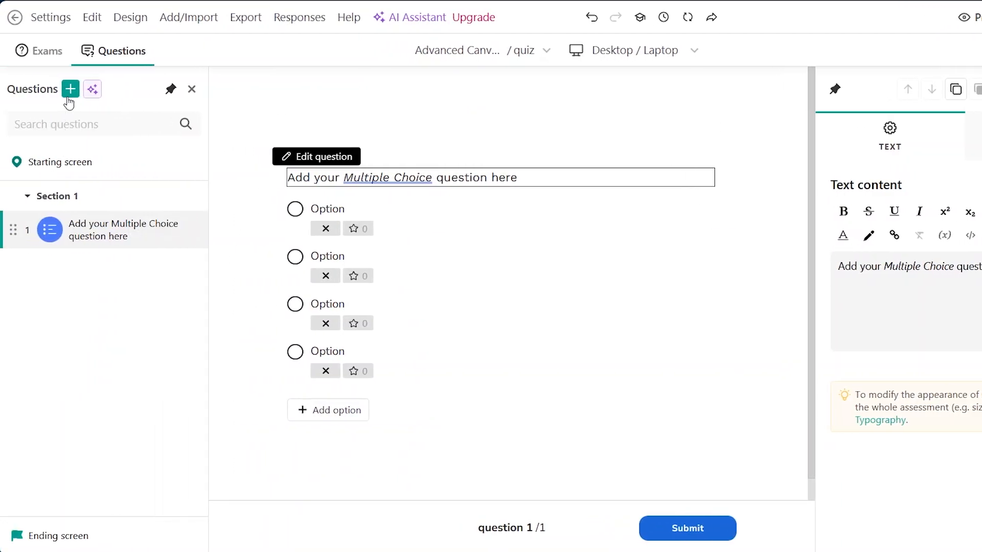
click(70, 90)
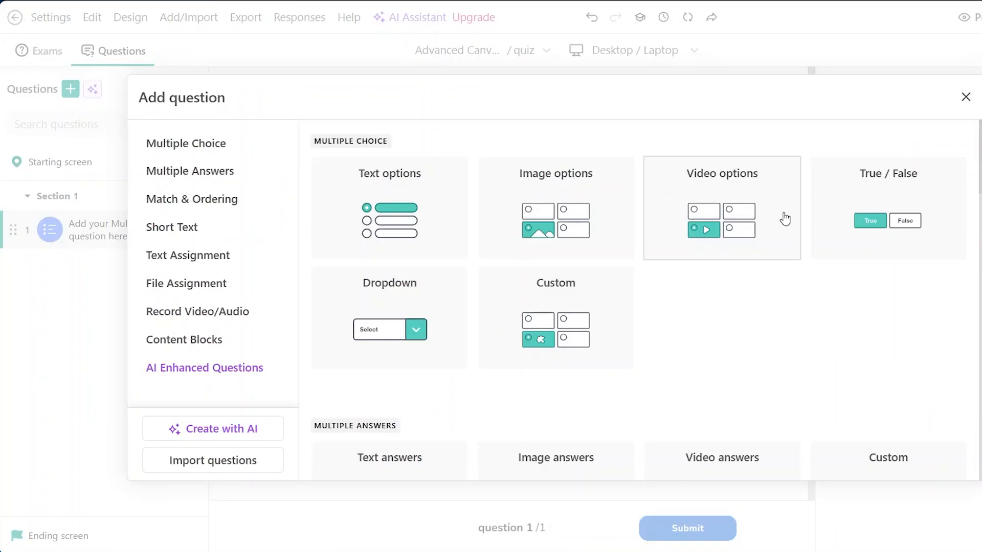
click(399, 218)
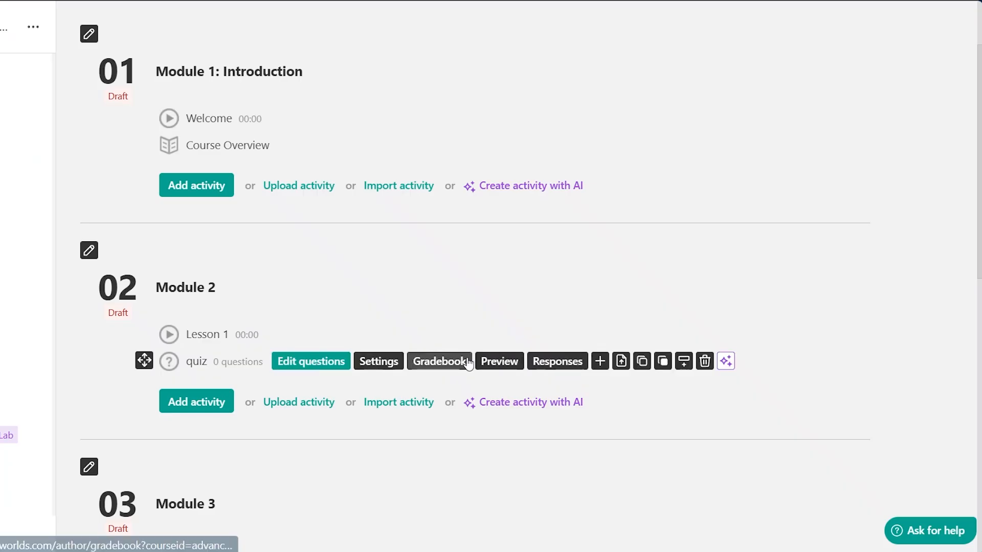
- Add a Text assignment exam named assignment 4 to Module 3 and open it for editing
scroll(467, 373, down, 3)
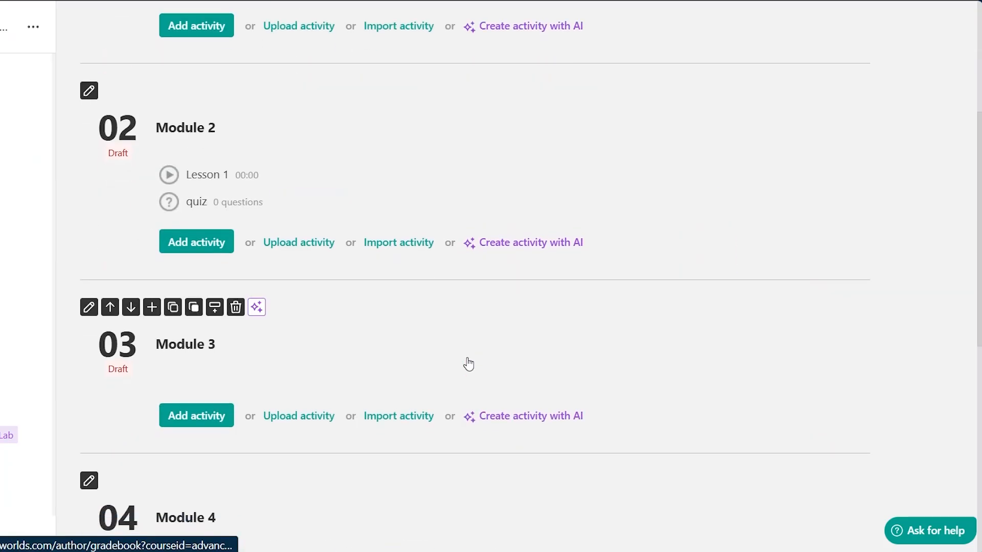
mouse_move(212, 208)
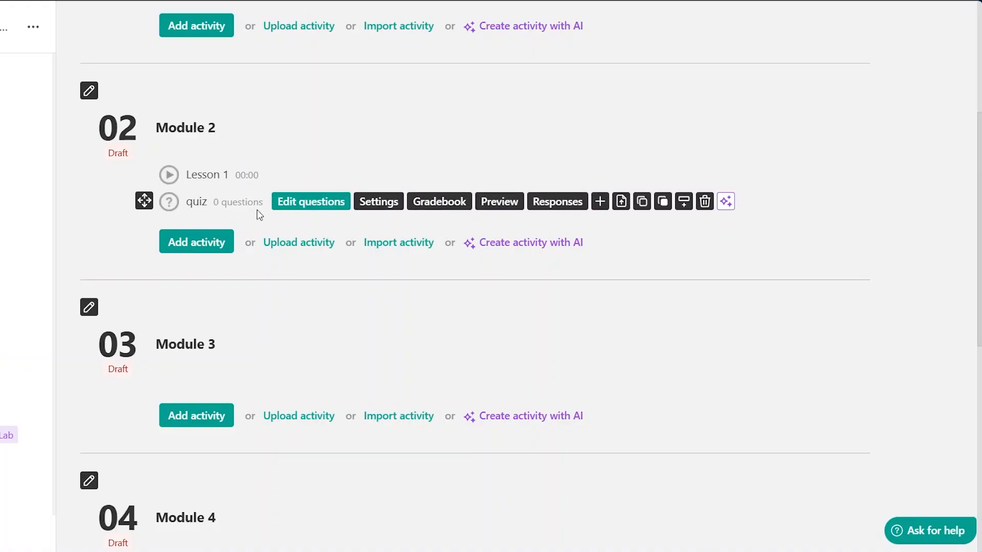
scroll(258, 215, down, 5)
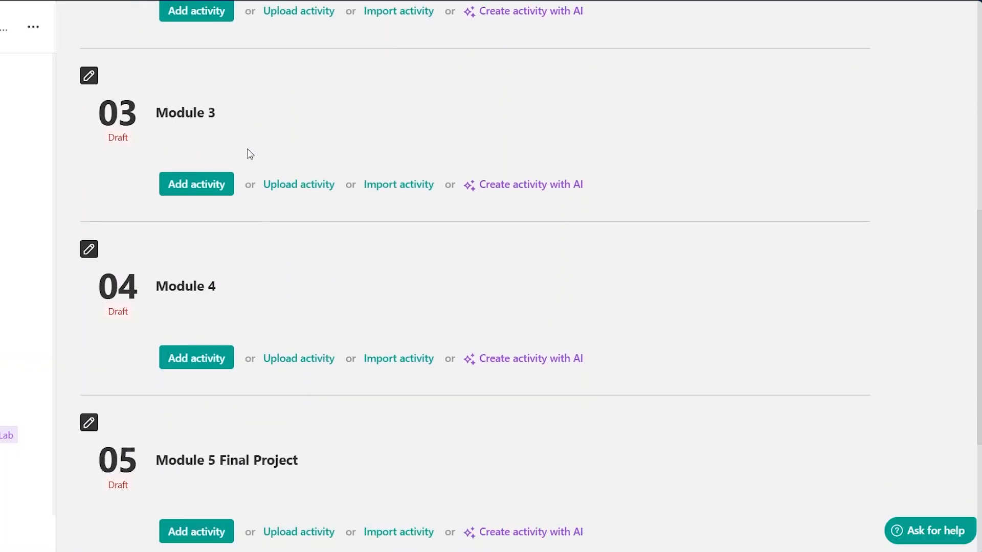
click(194, 183)
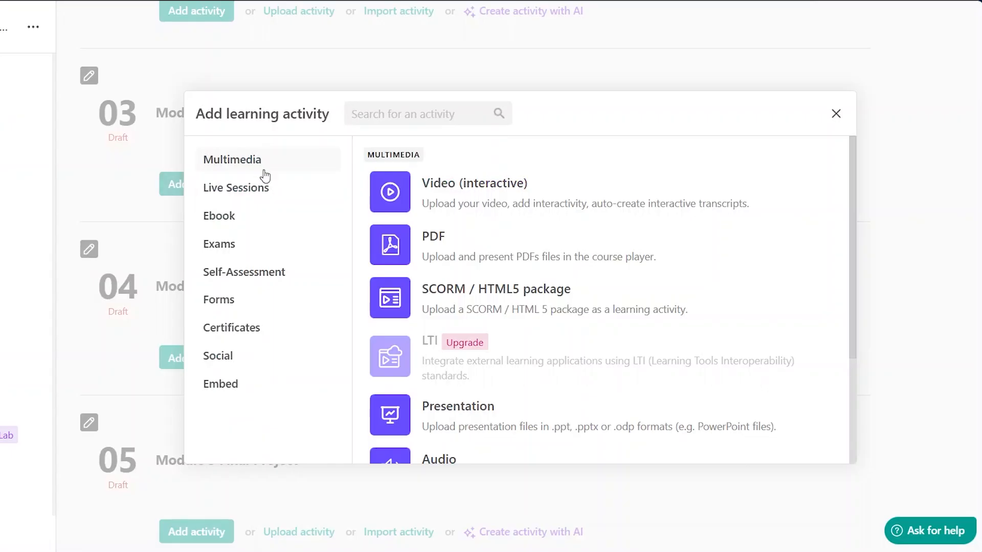
click(231, 246)
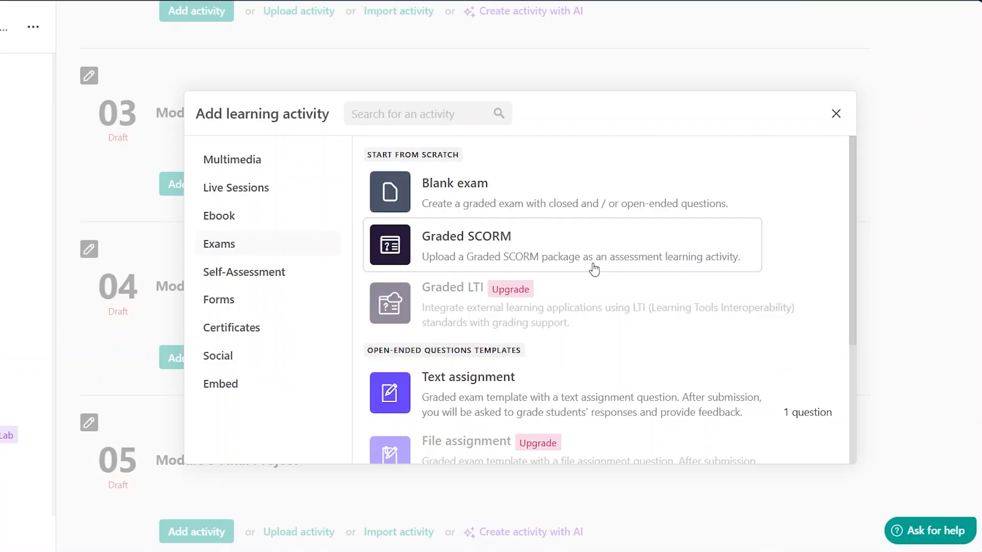
scroll(593, 271, down, 3)
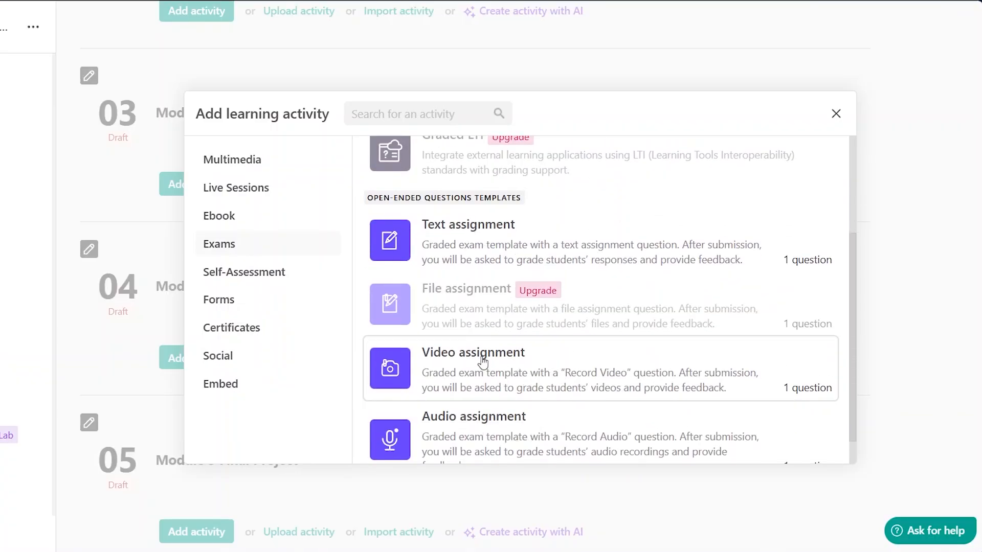
click(475, 250)
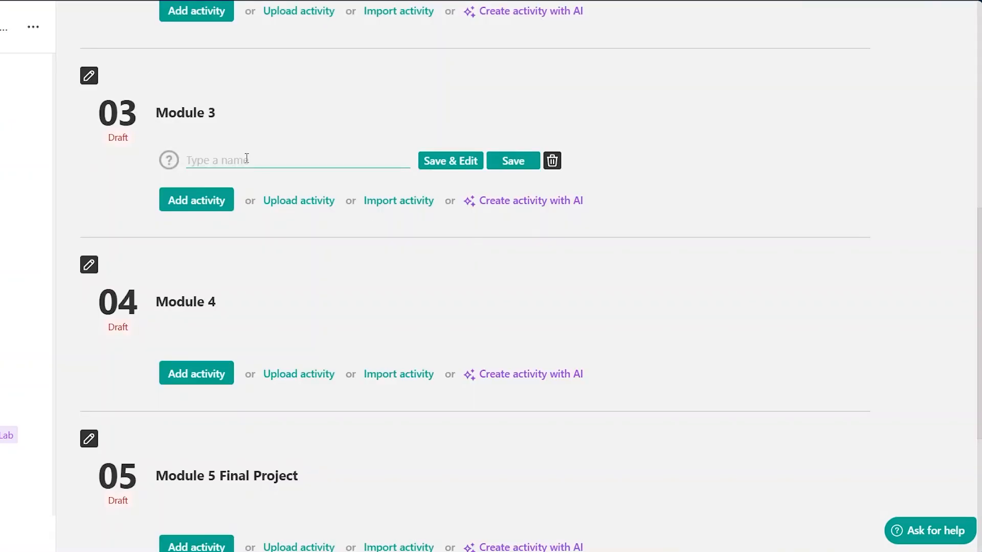
text(assignment 4)
click(449, 159)
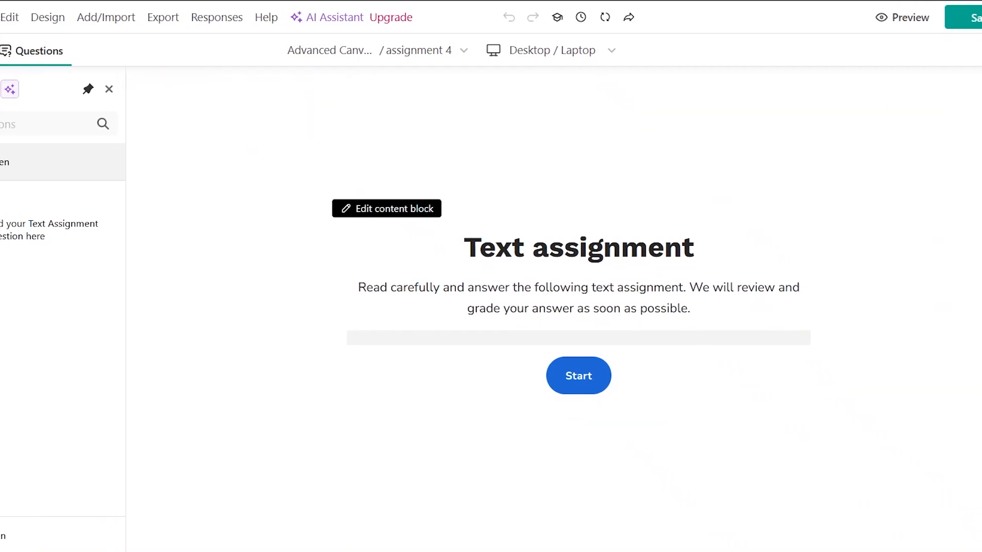
- Add a second text assignment question to assignment 4
click(36, 88)
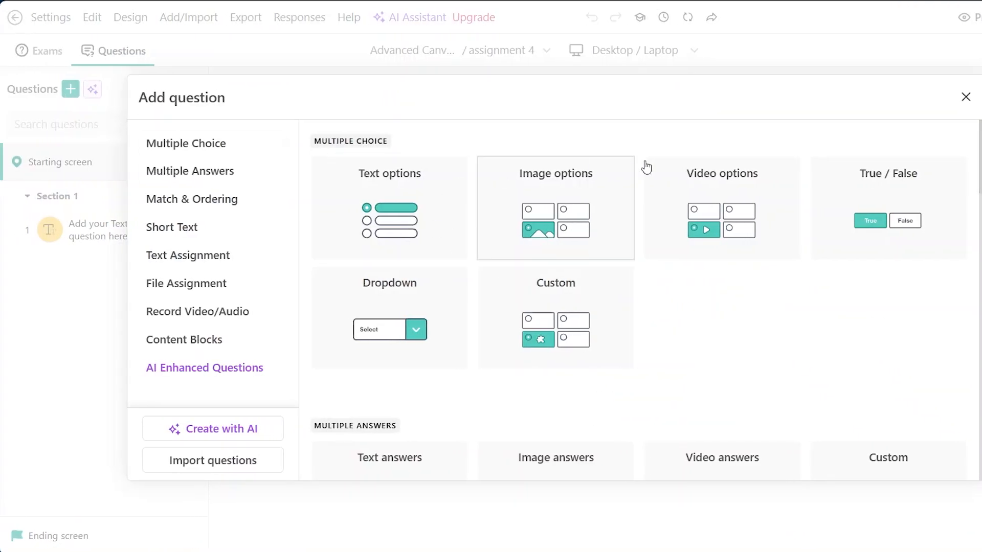
scroll(603, 329, down, 5)
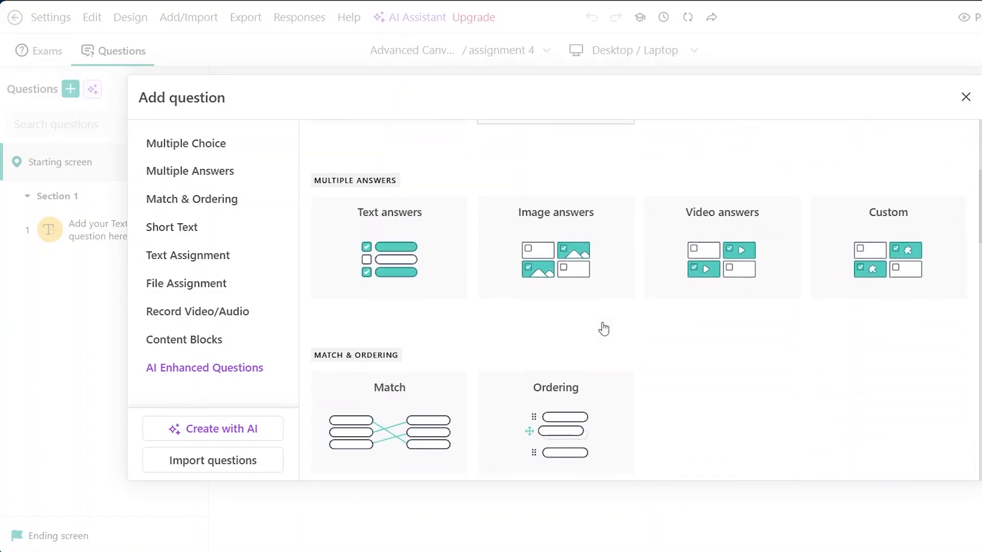
scroll(604, 329, down, 8)
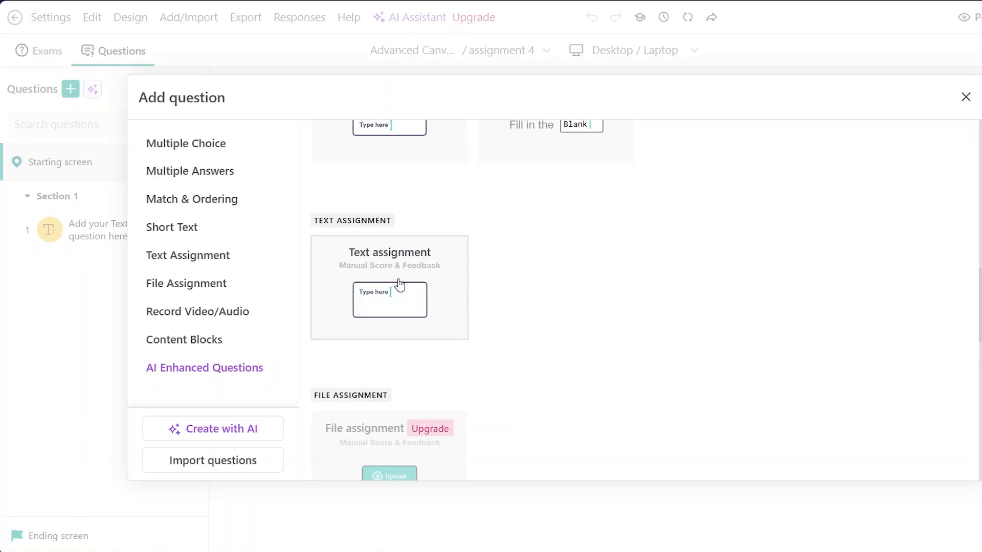
click(400, 285)
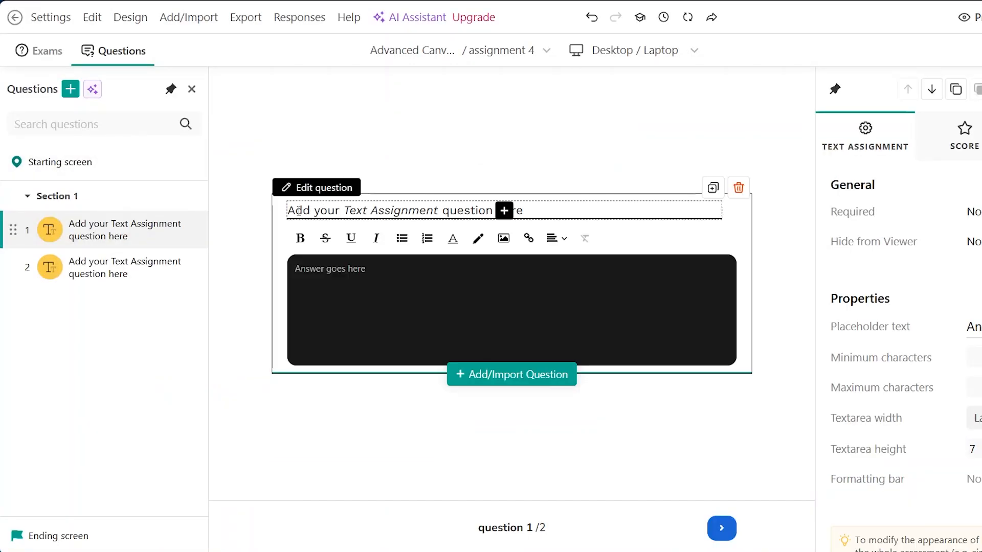
click(428, 296)
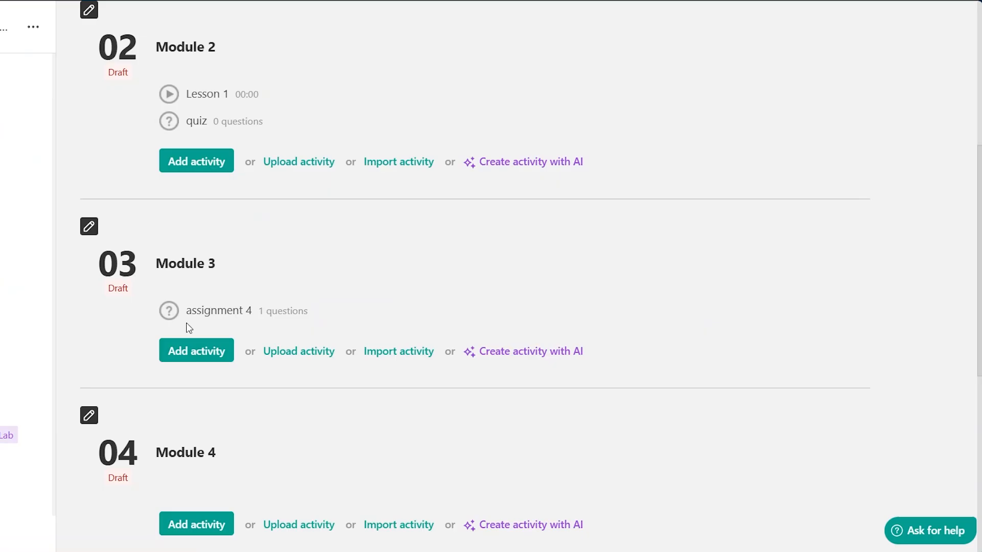
mouse_move(240, 315)
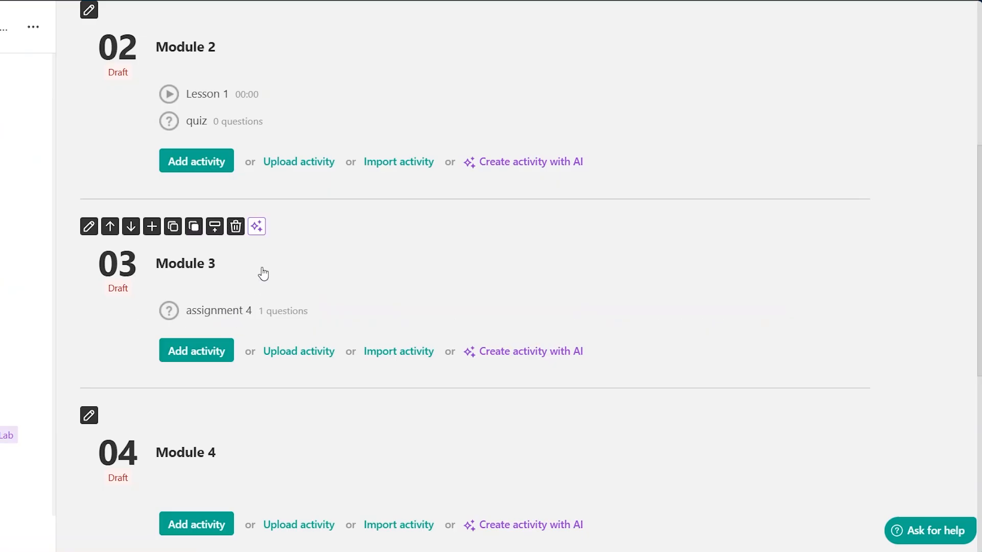
- Review the course outline's modules and their activities
scroll(259, 274, up, 3)
scroll(263, 215, up, 1)
scroll(268, 182, up, 2)
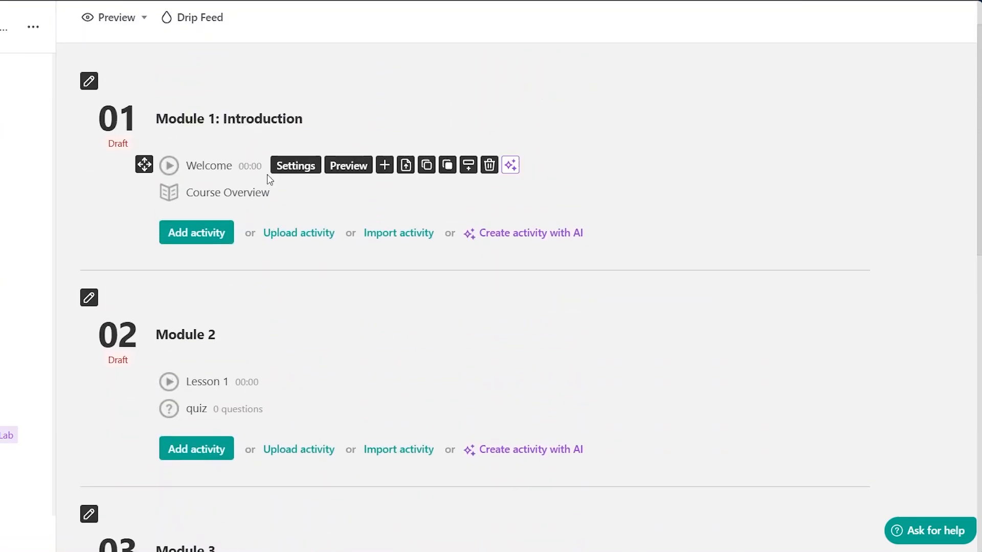
mouse_move(305, 300)
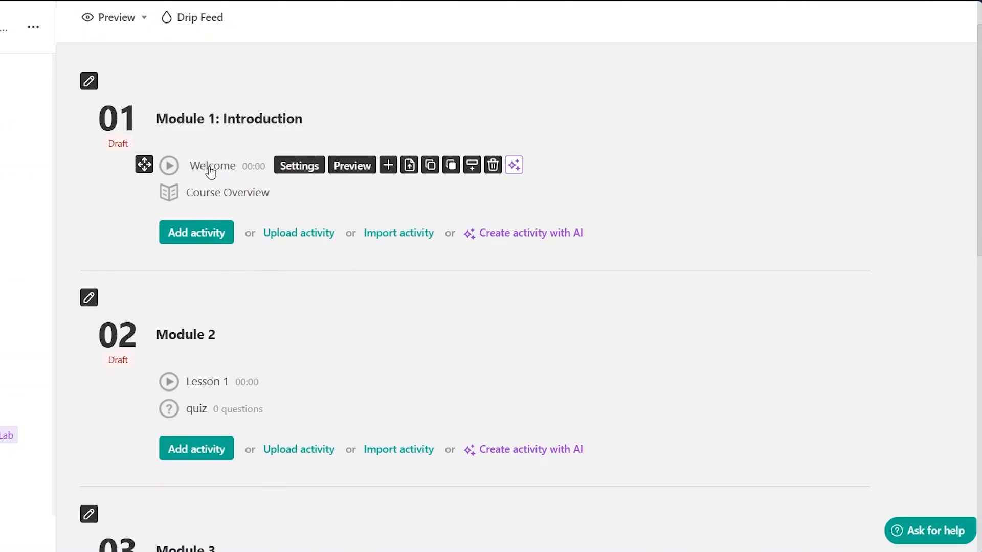
mouse_move(219, 199)
scroll(284, 325, down, 3)
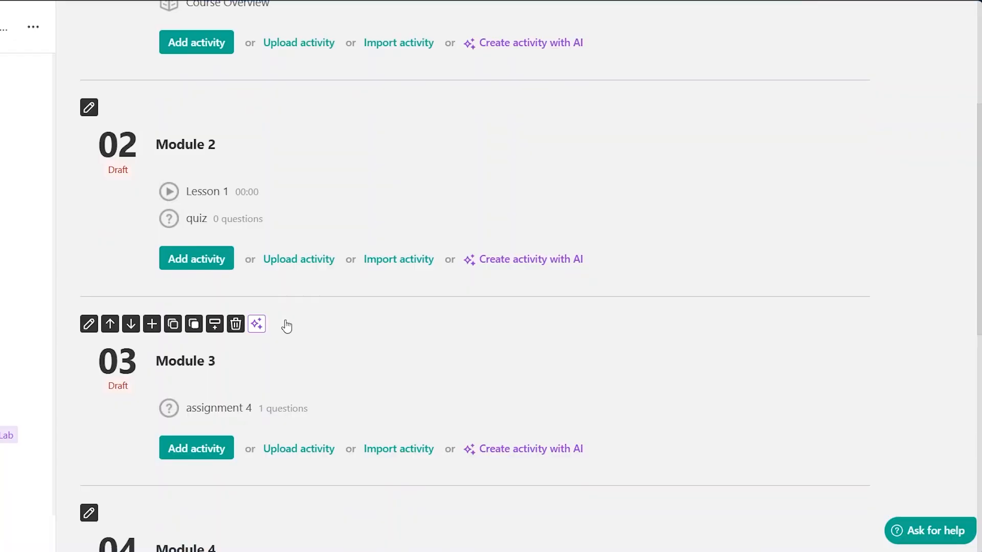
mouse_move(209, 227)
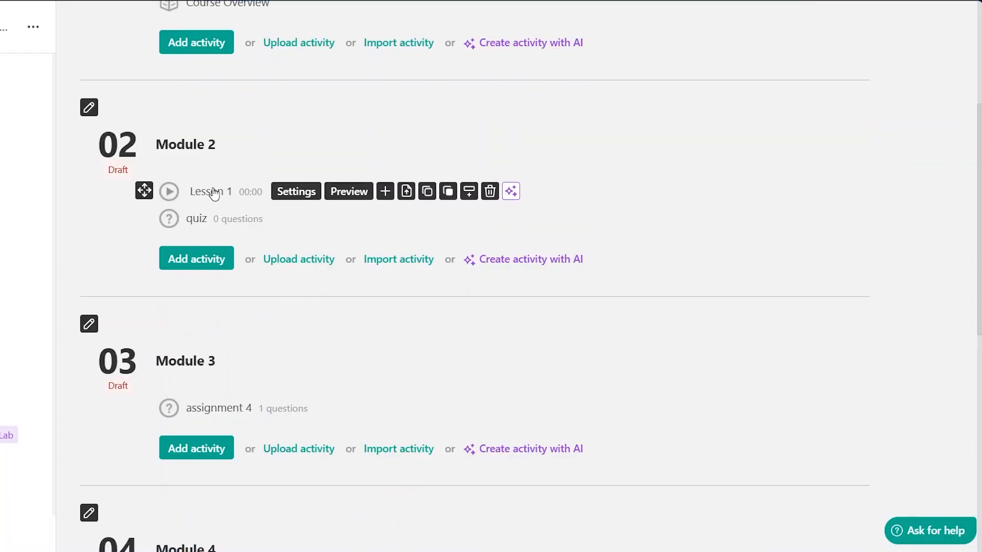
scroll(329, 272, down, 5)
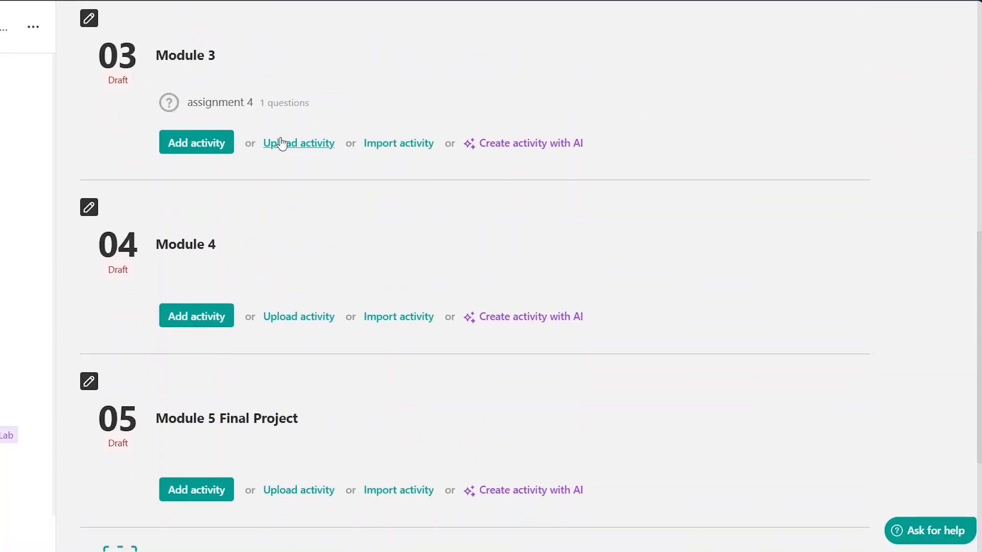
scroll(280, 155, up, 3)
mouse_move(254, 53)
mouse_move(274, 118)
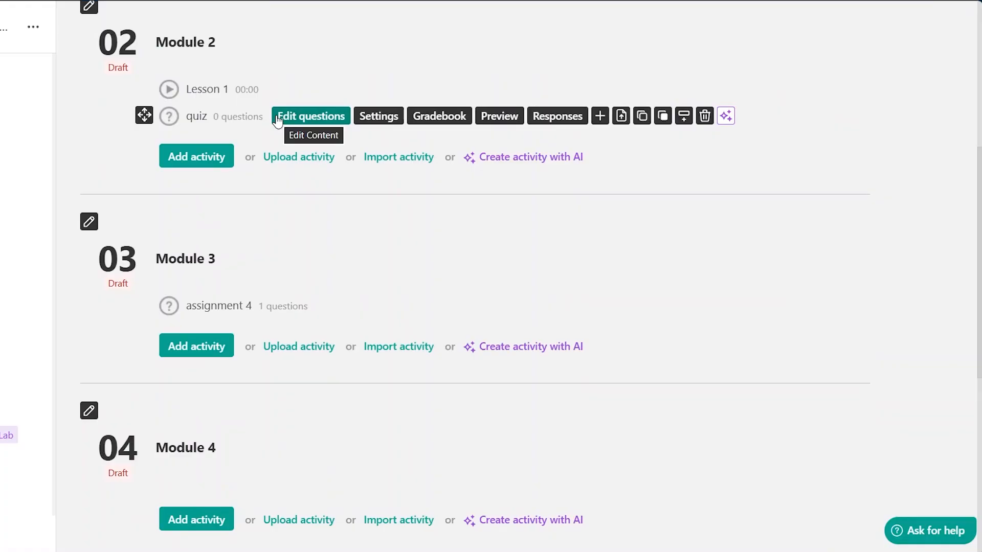
scroll(277, 119, down, 2)
scroll(386, 277, down, 4)
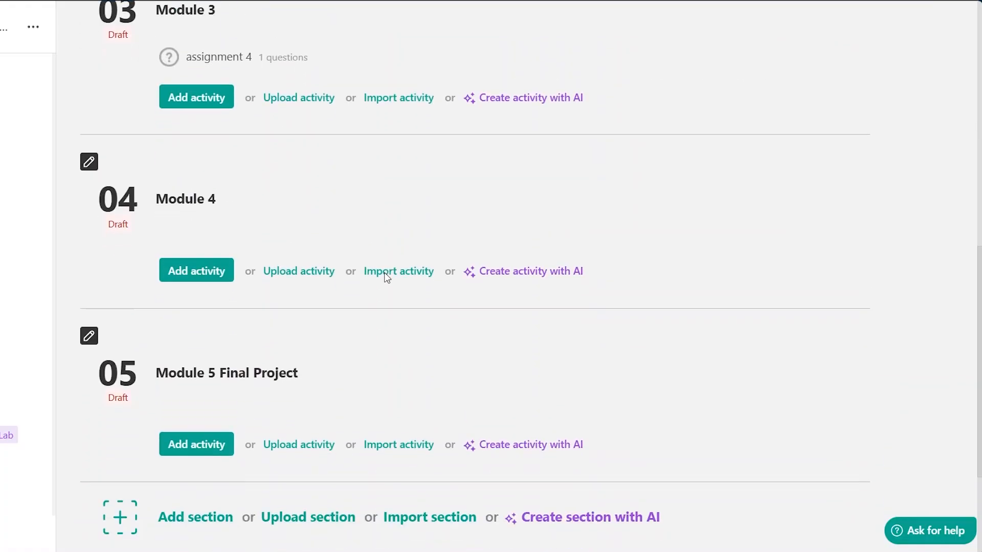
scroll(386, 279, down, 1)
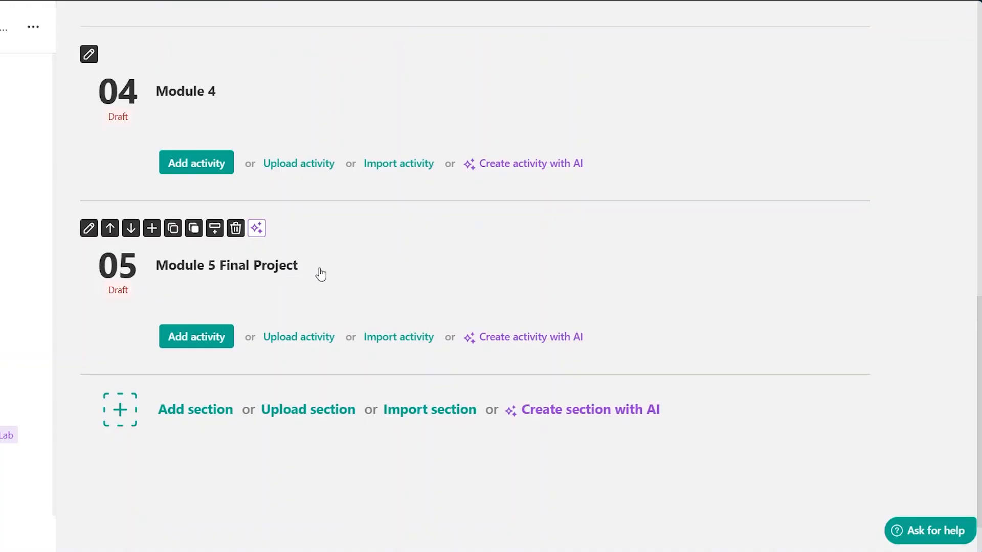
click(202, 339)
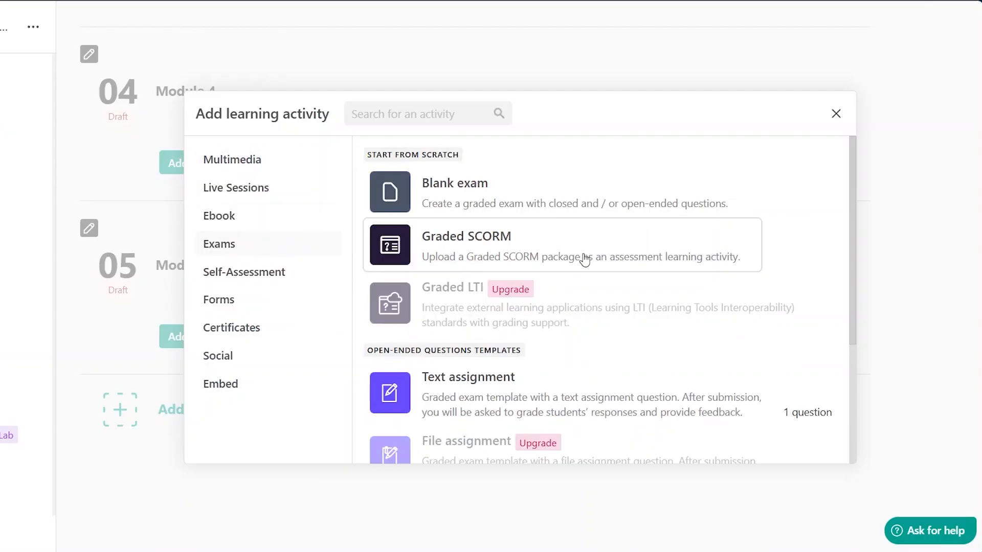
scroll(578, 254, down, 3)
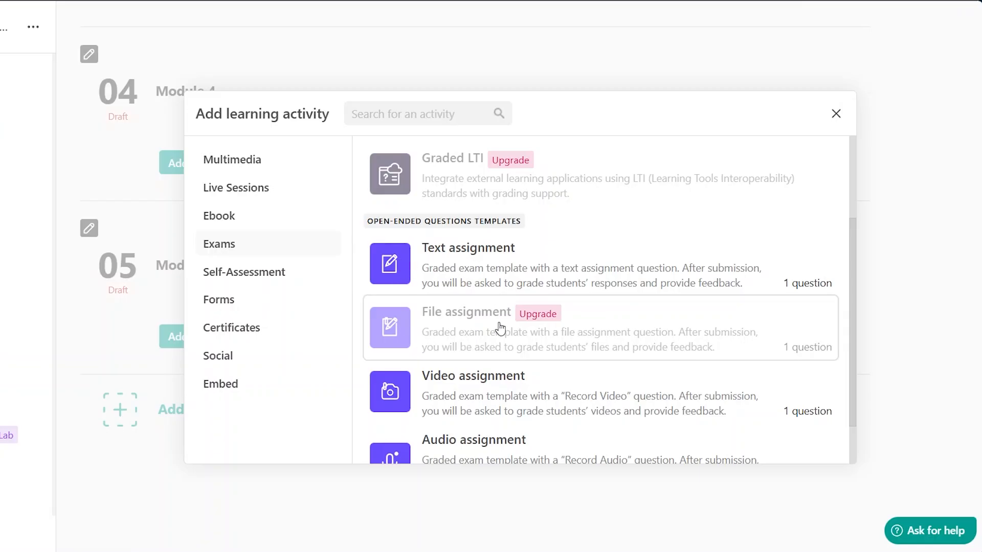
scroll(498, 330, down, 1)
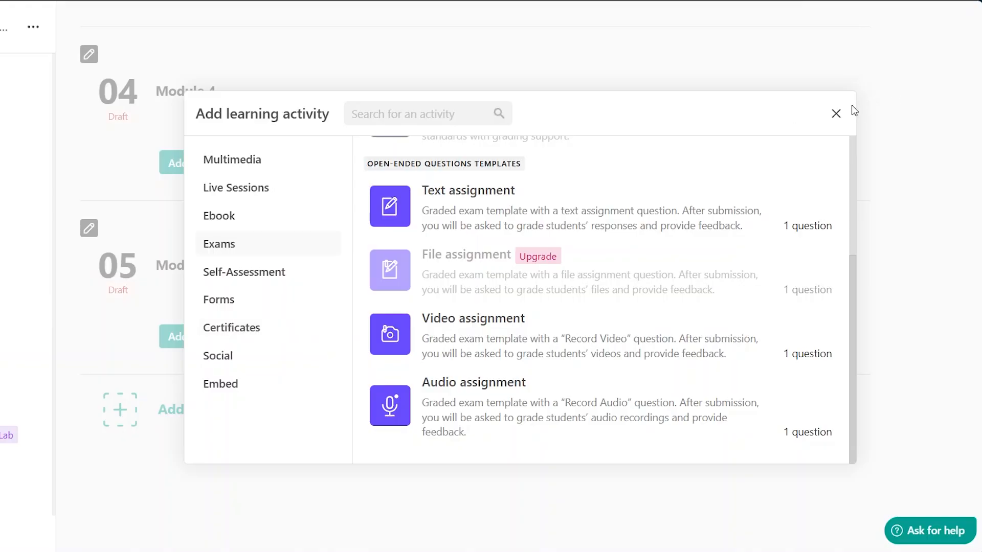
click(836, 113)
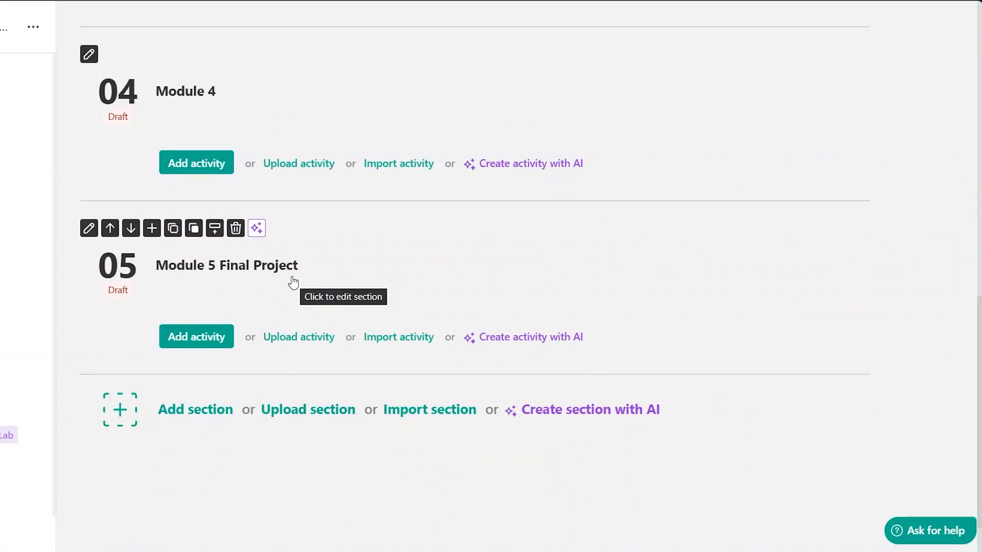
- Add a Certificate of completion activity named Completion Certificate to Module 5 Final Project and save it for editing
click(195, 340)
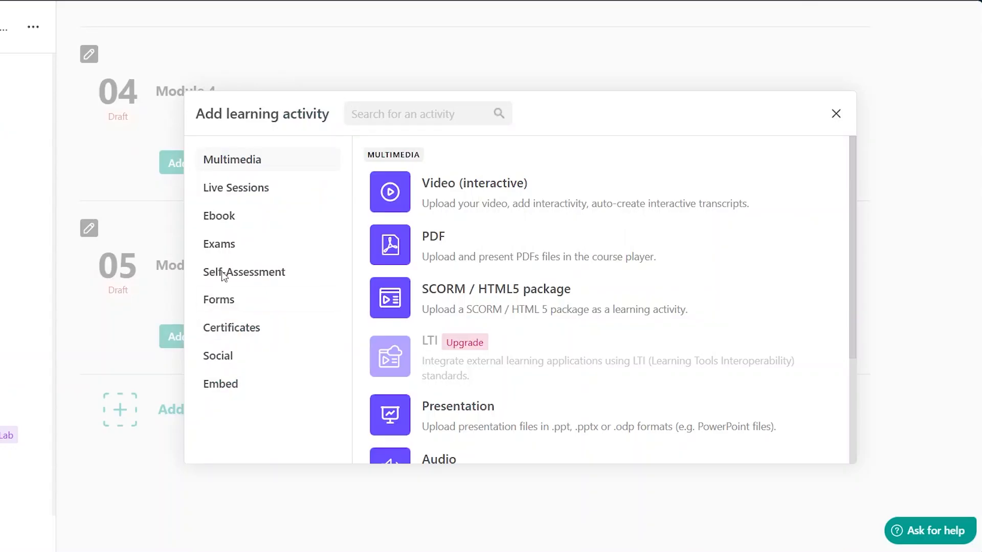
click(241, 332)
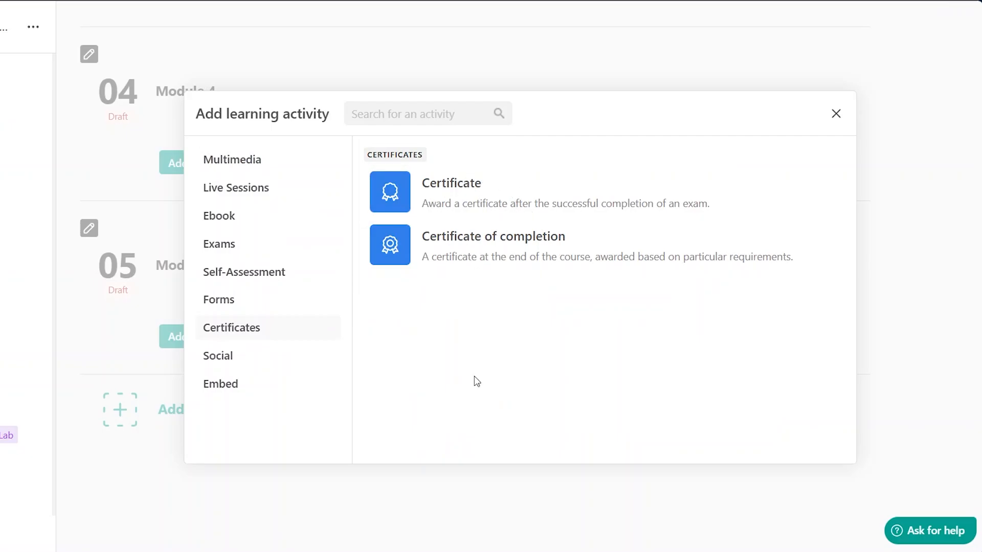
click(515, 245)
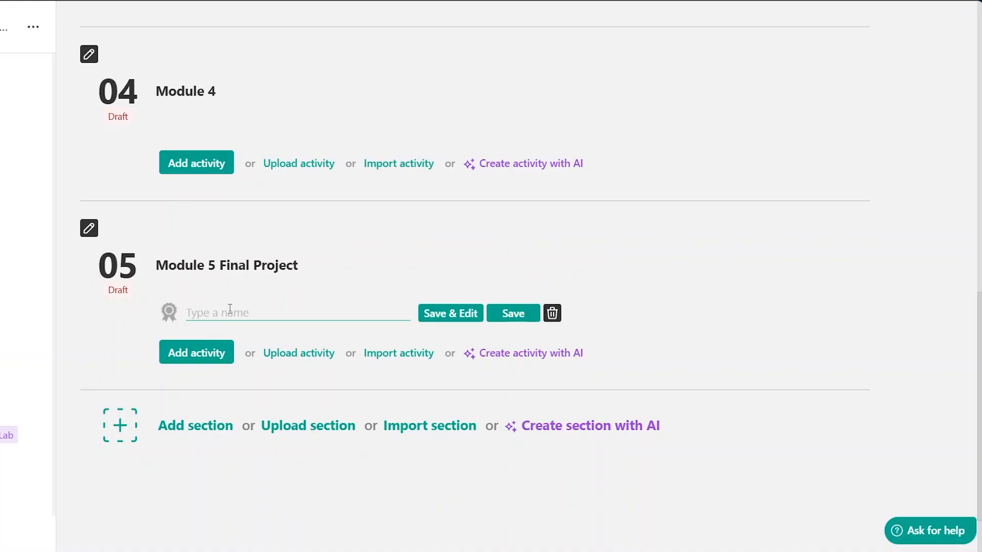
text(Completion Certificate)
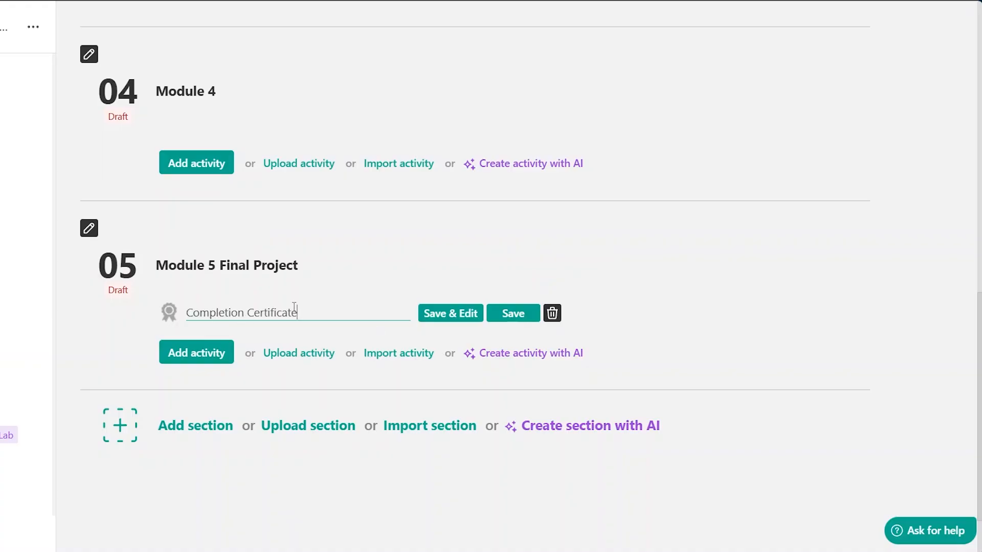
click(454, 313)
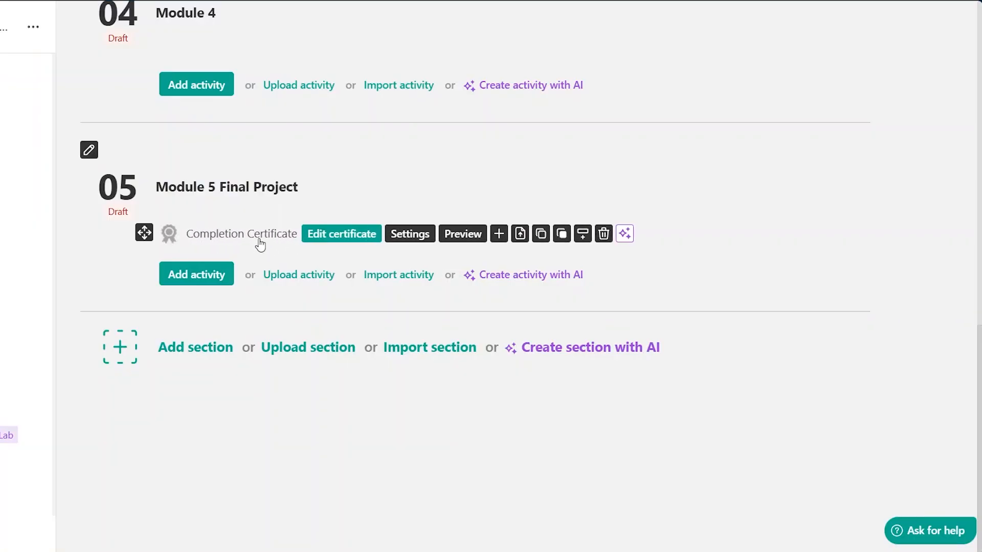
scroll(463, 201, up, 12)
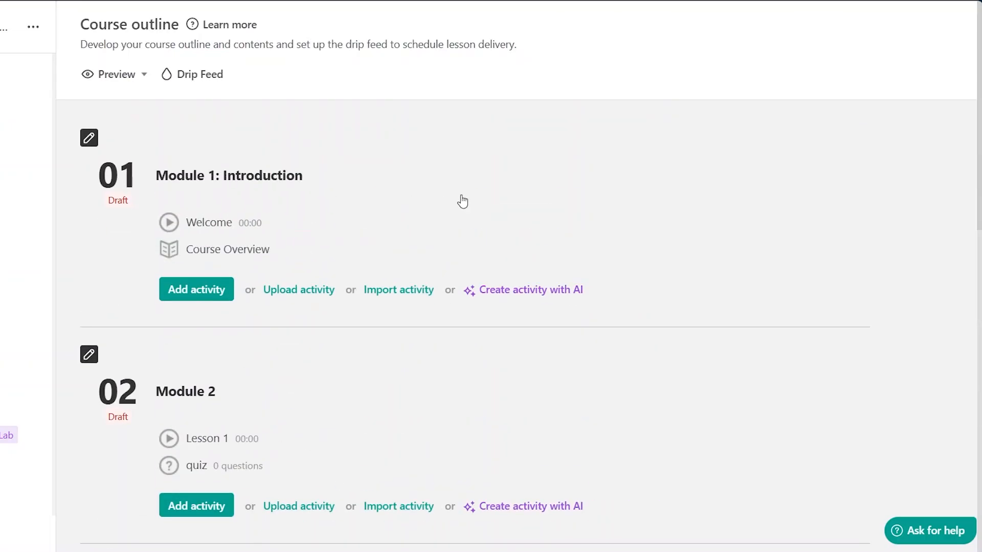
click(117, 74)
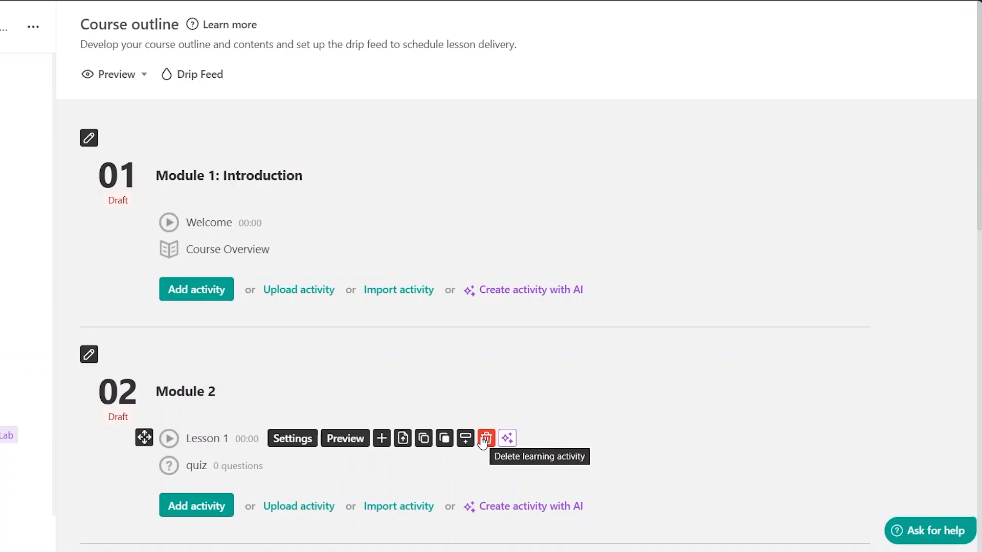
scroll(664, 398, down, 10)
scroll(663, 398, up, 10)
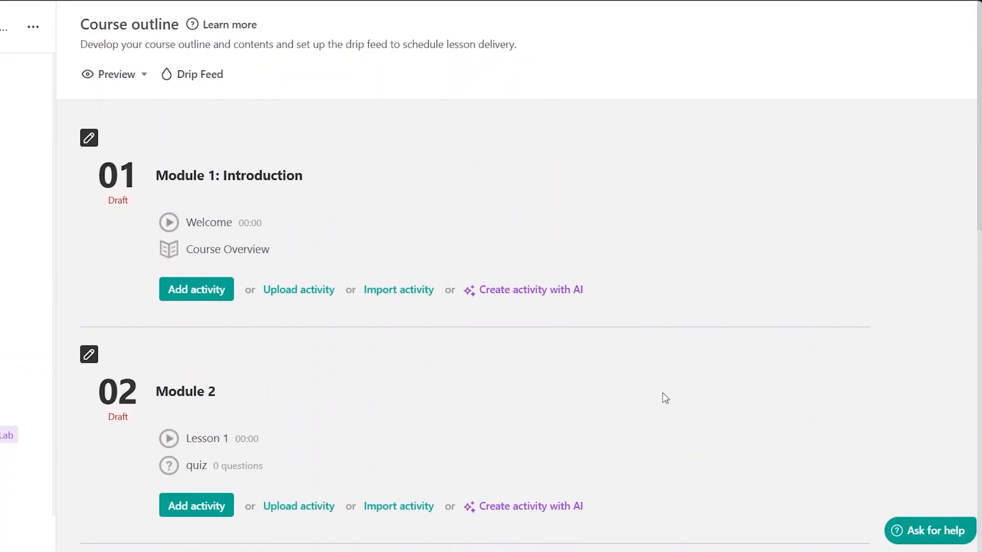
click(144, 77)
scroll(638, 210, down, 3)
scroll(638, 210, up, 3)
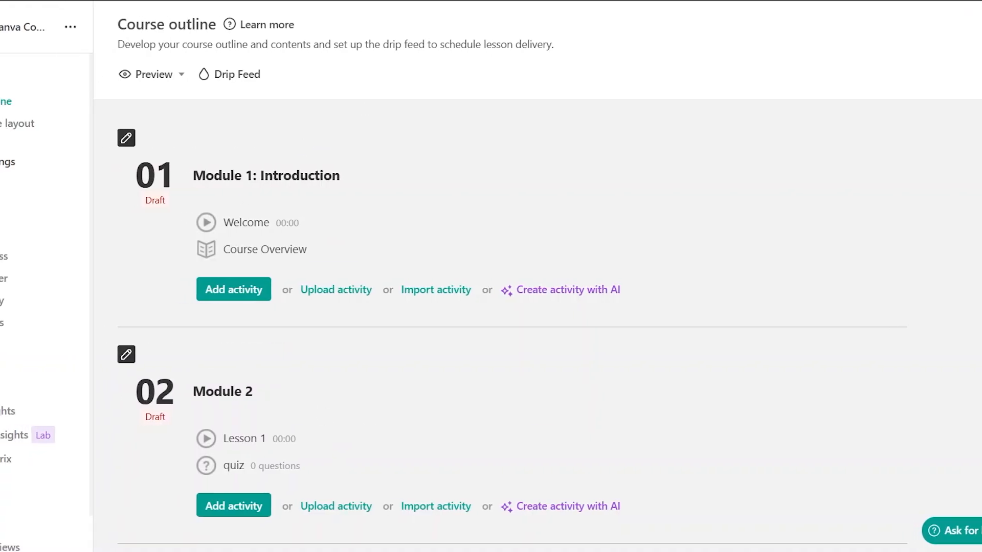
- Review the school's financial settings: payment gateway, currency, invoices setup and billing details
click(48, 31)
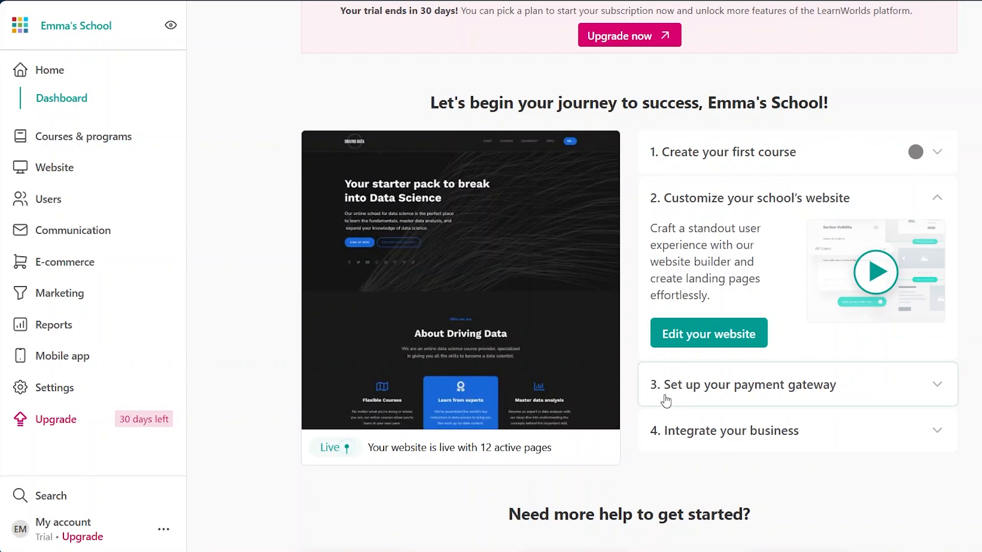
click(893, 386)
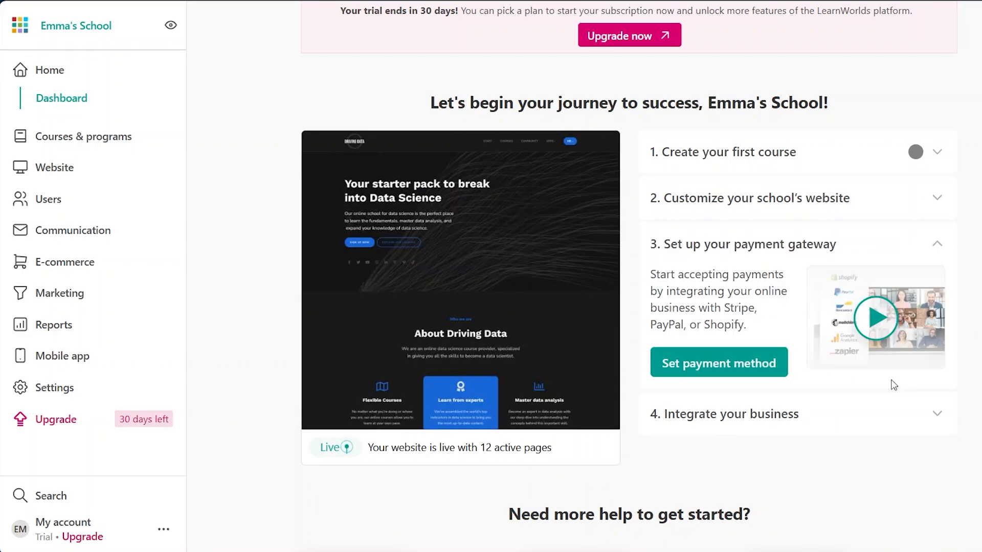
click(727, 375)
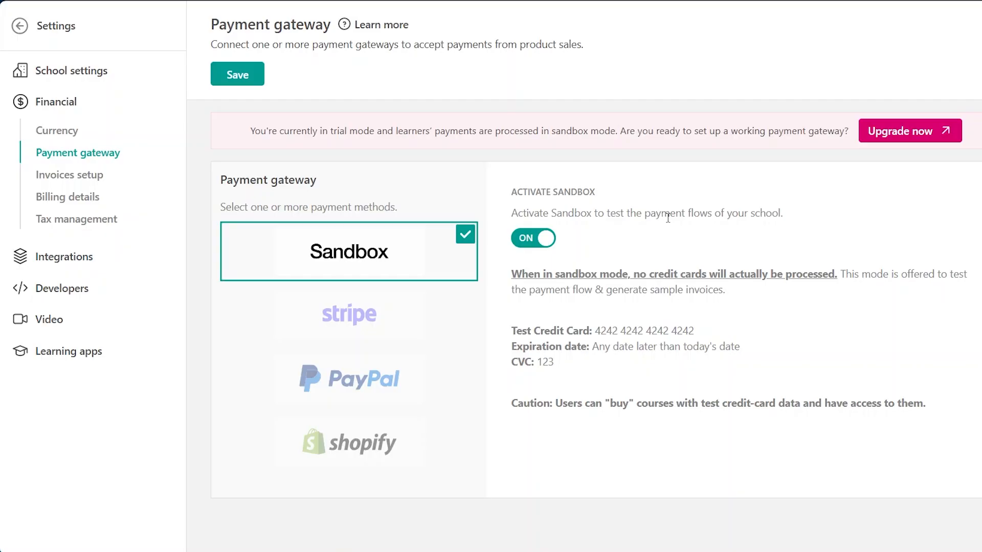
click(47, 132)
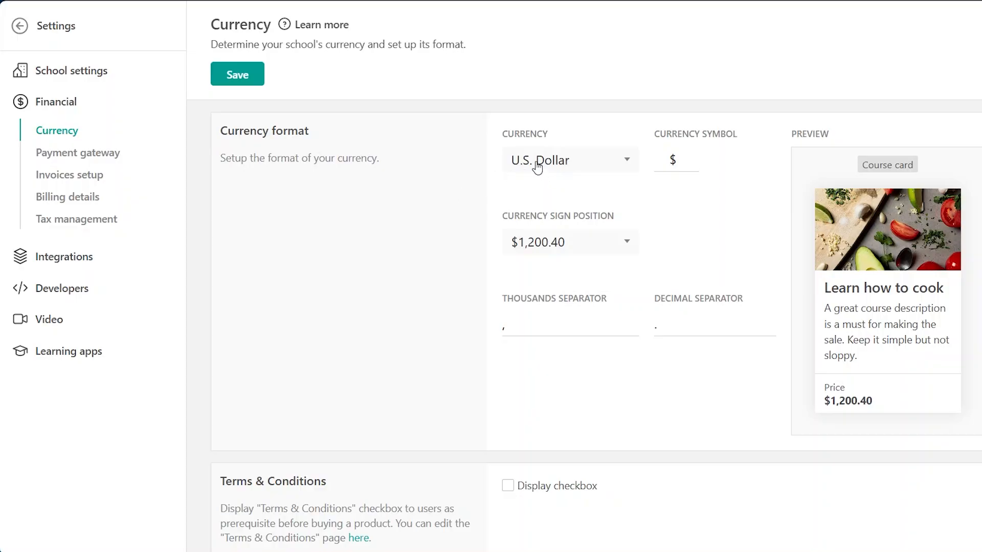
scroll(571, 288, down, 1)
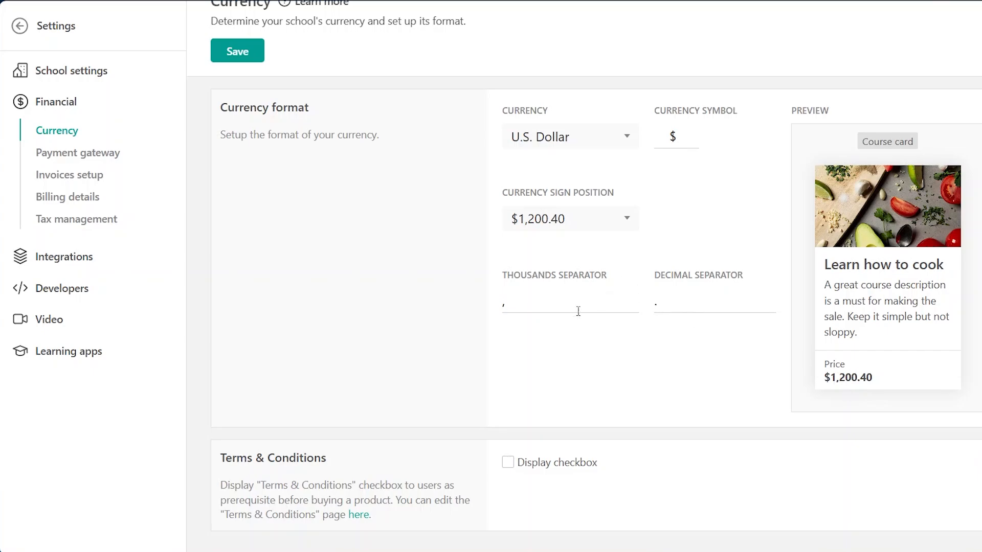
click(77, 177)
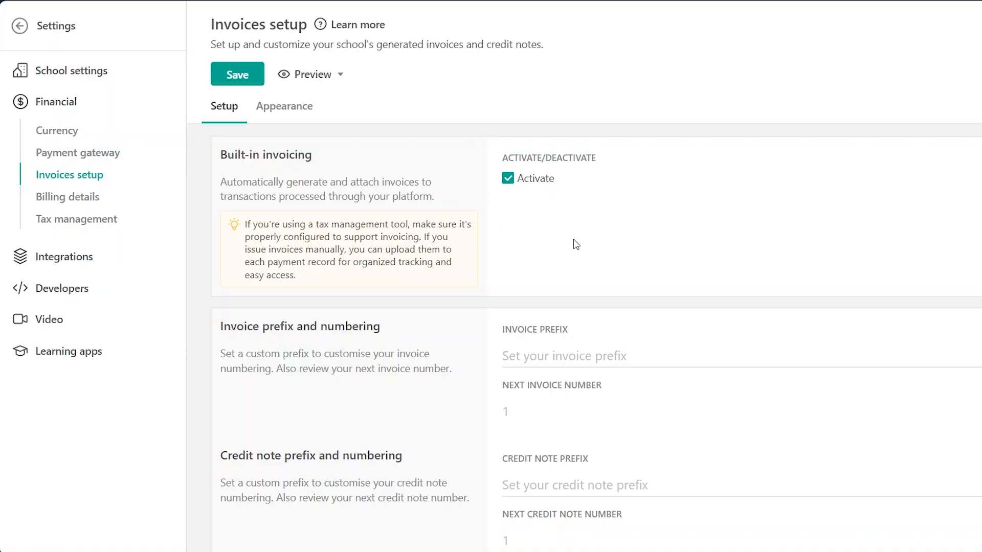
click(58, 197)
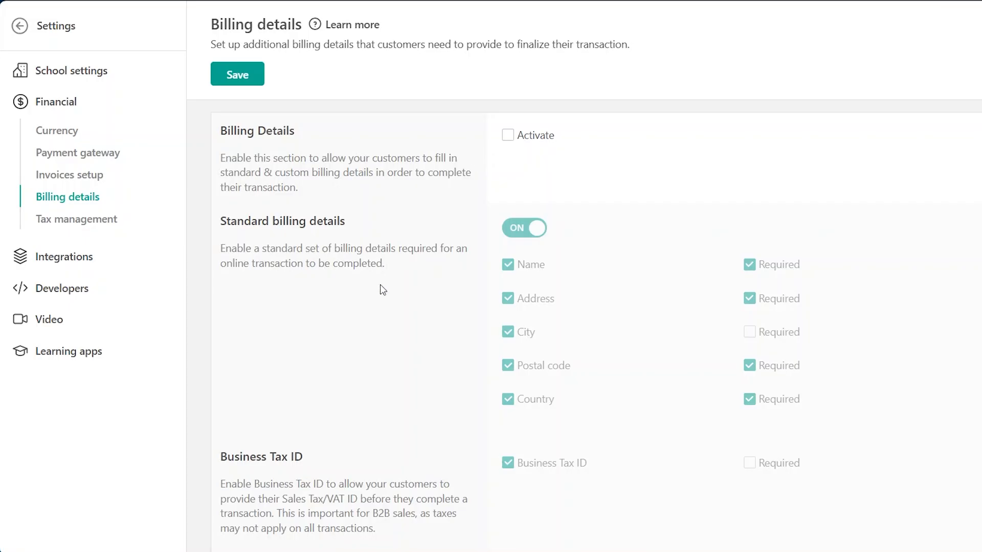
scroll(382, 288, down, 2)
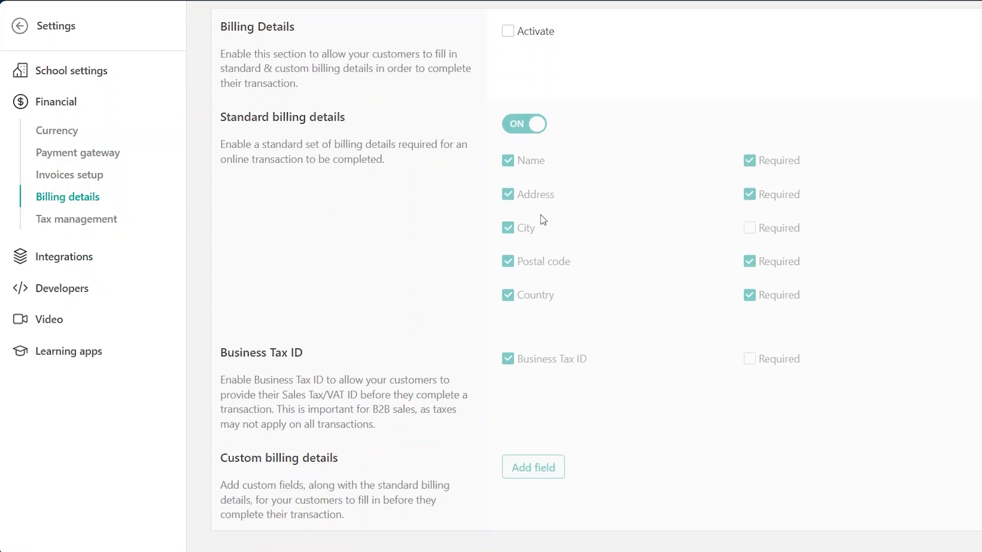
scroll(467, 274, up, 2)
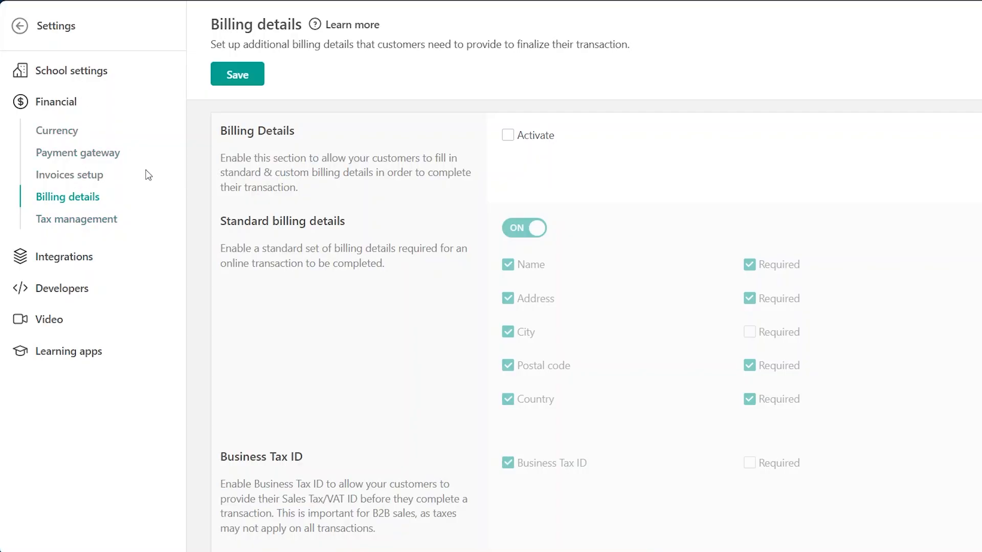
- Review the analytics integrations offered under the dashboard's business integration setup
click(20, 25)
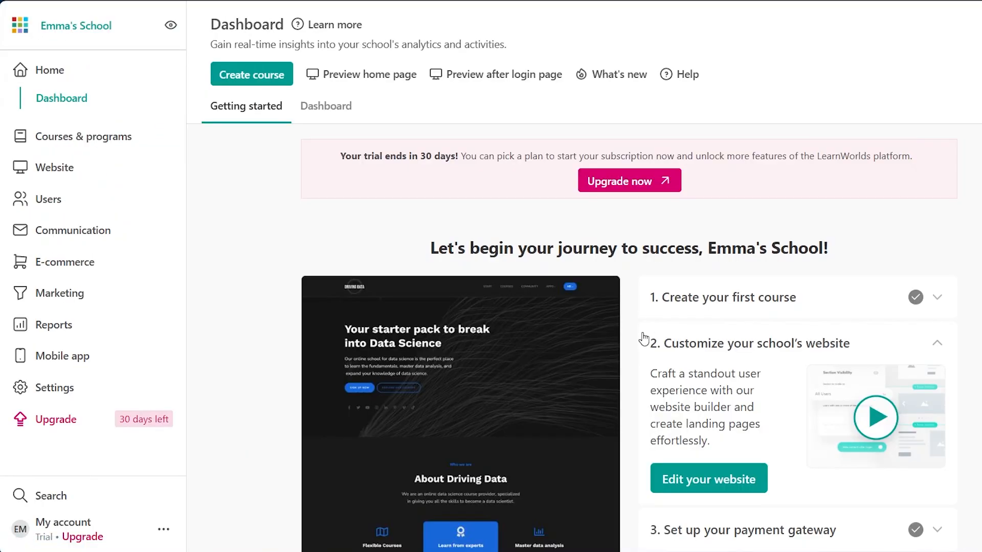
scroll(643, 339, down, 5)
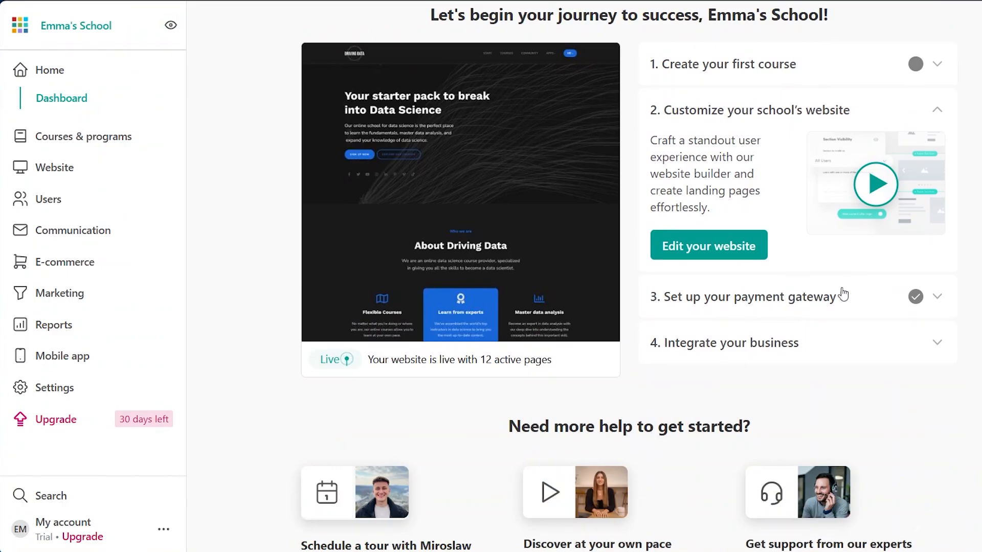
click(823, 343)
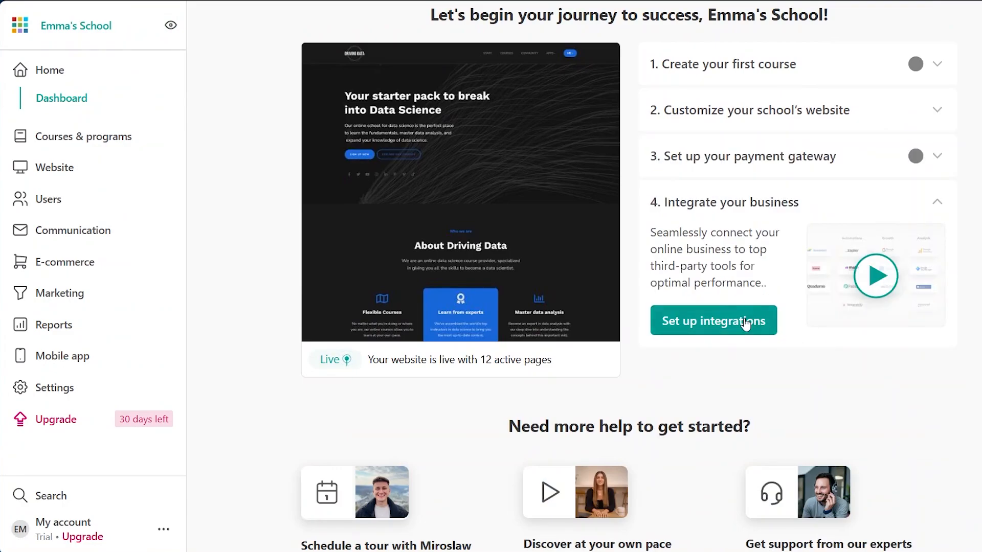
click(721, 322)
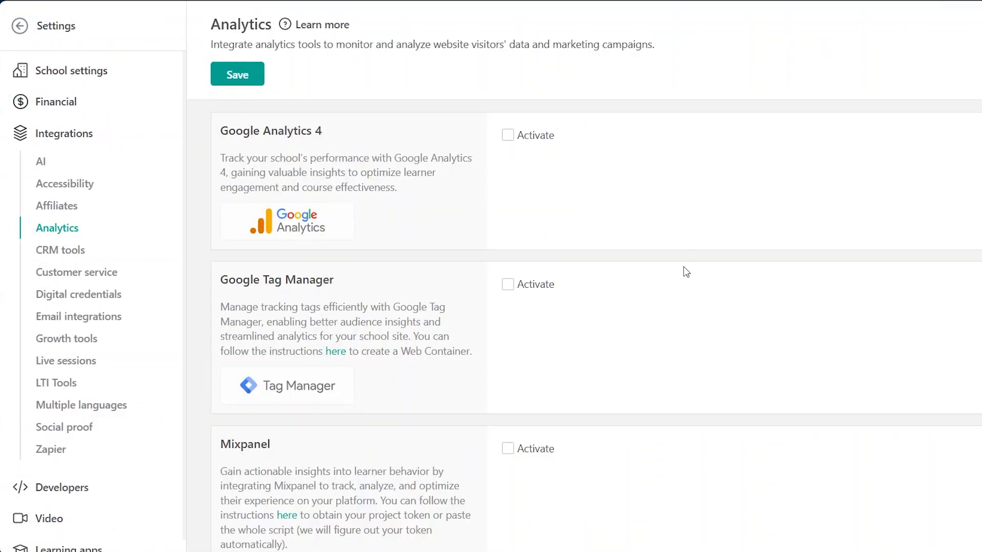
scroll(685, 272, down, 1)
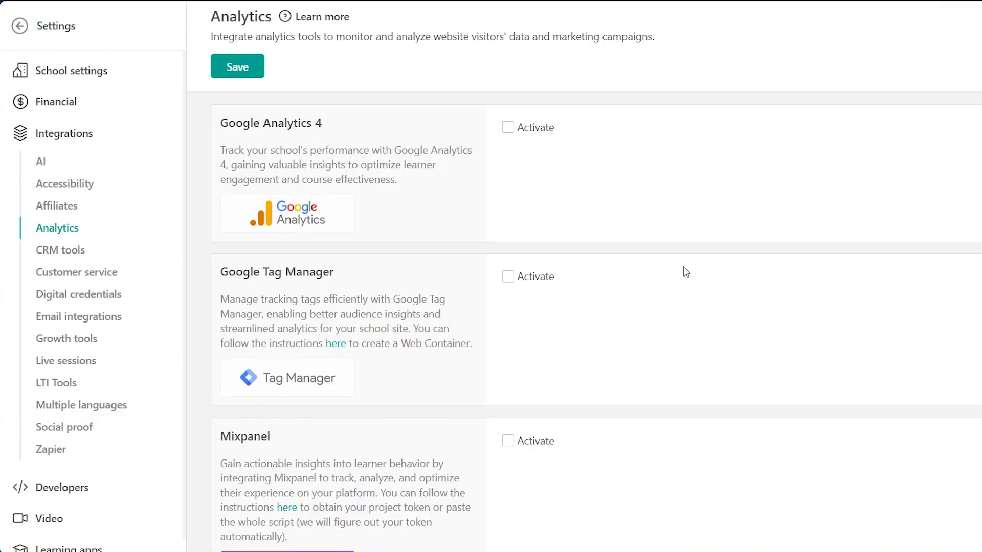
scroll(686, 271, down, 6)
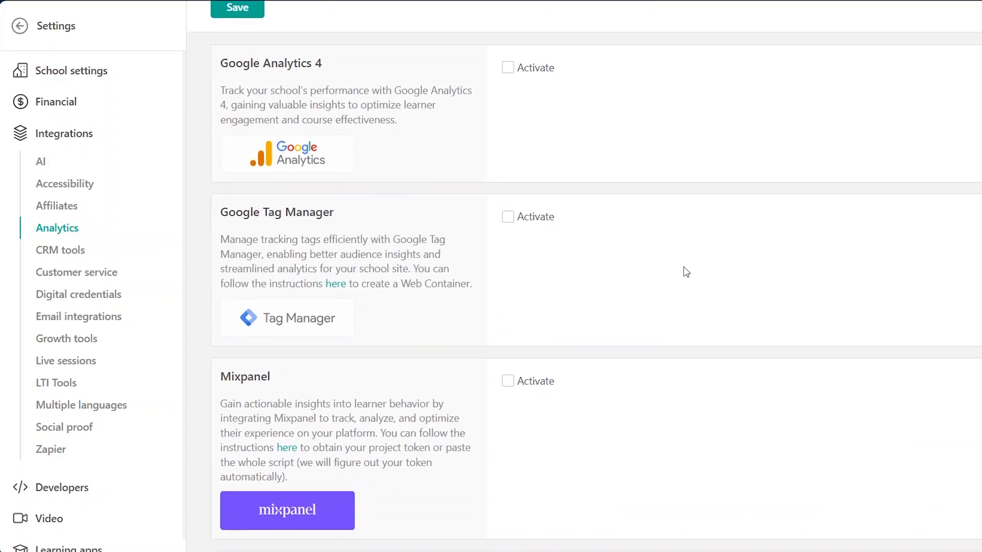
scroll(686, 272, up, 6)
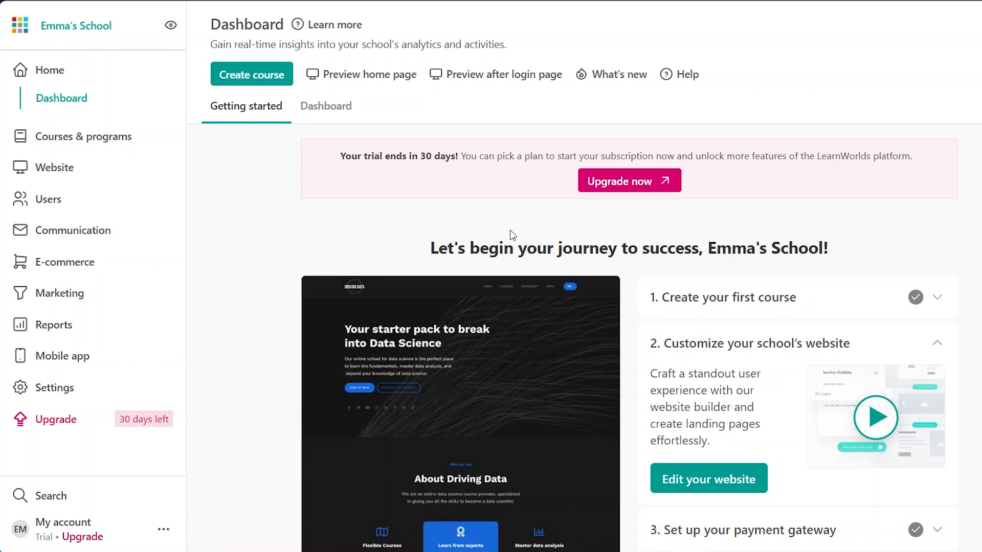
- Open the Advanced Canva Course for Professionals and set its course access to Paid
mouse_move(577, 369)
click(51, 138)
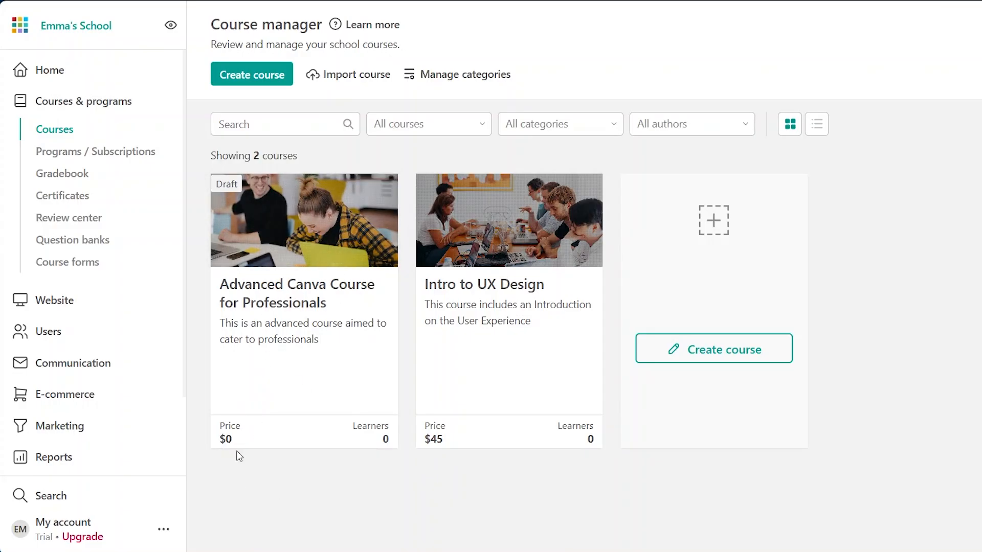
click(341, 343)
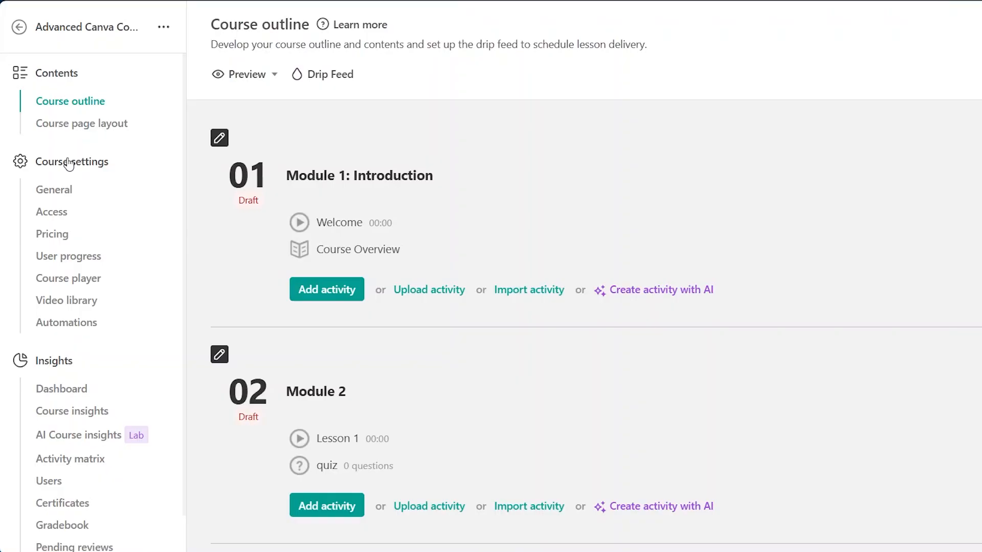
click(52, 238)
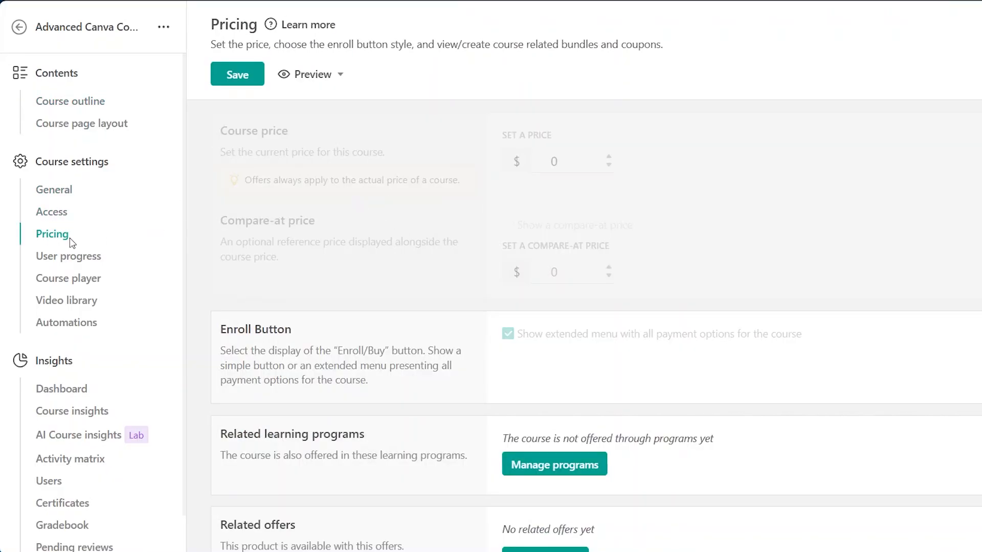
click(51, 212)
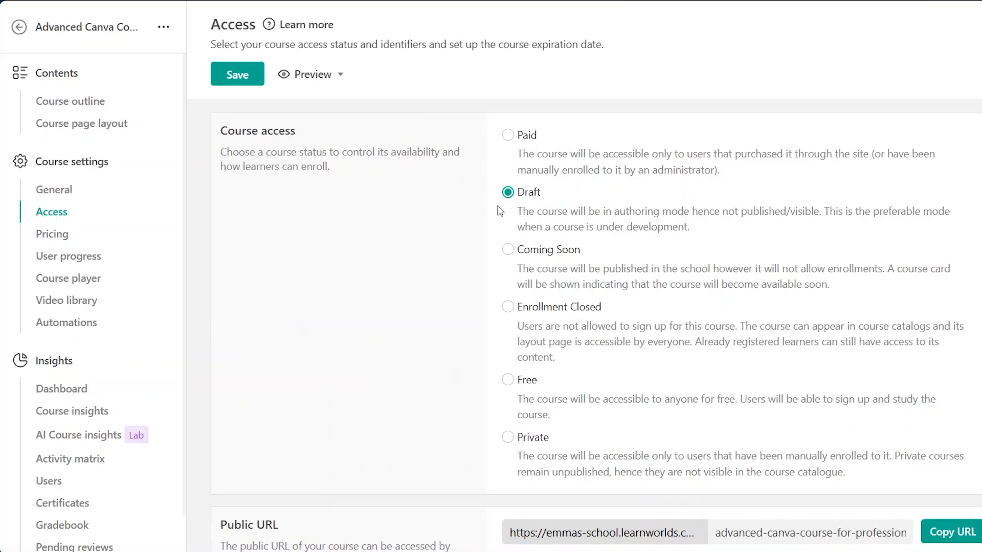
click(508, 136)
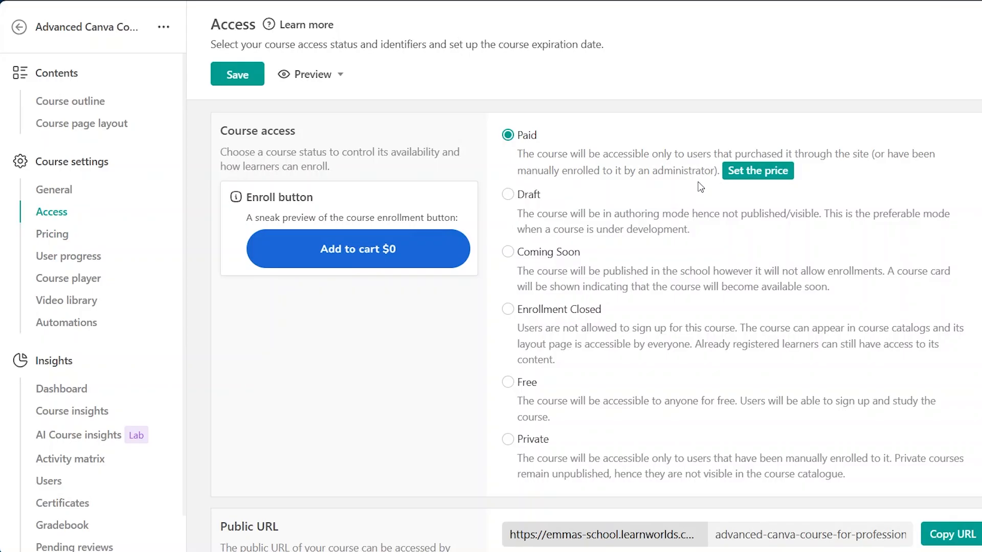
- Set the course price to $45
click(752, 171)
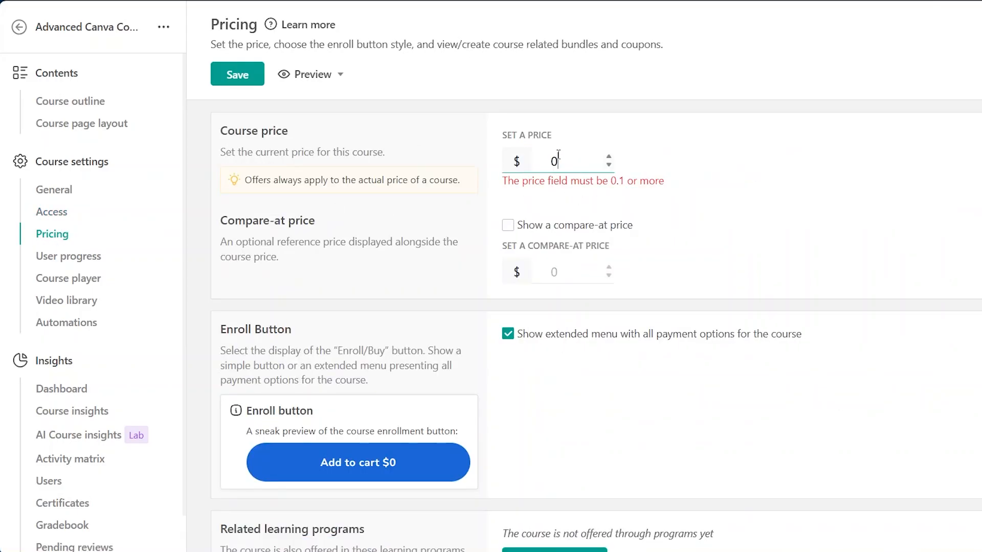
text(45)
key(Return)
key(BackSpace)
key(BackSpace)
key(BackSpace)
text(45)
scroll(612, 121, down, 2)
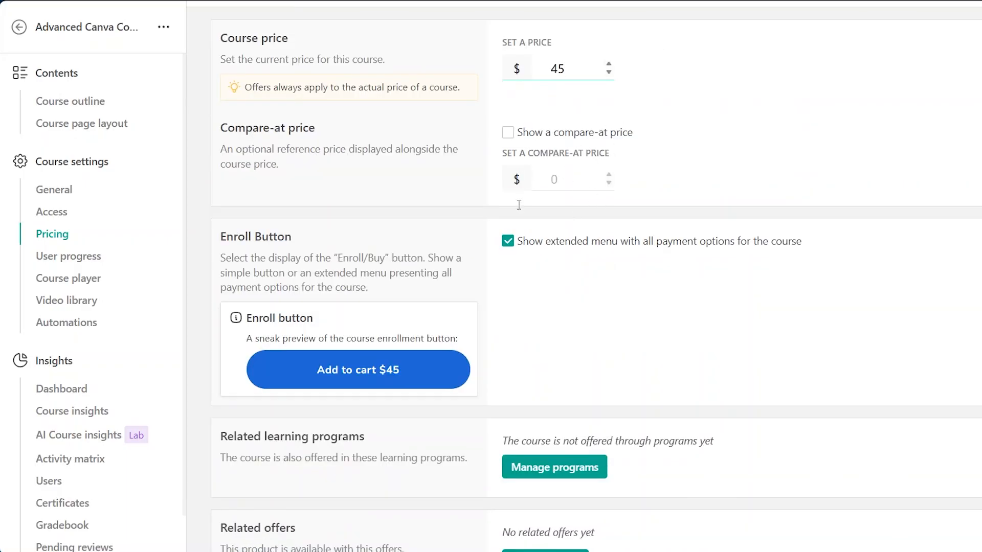
scroll(588, 320, down, 1)
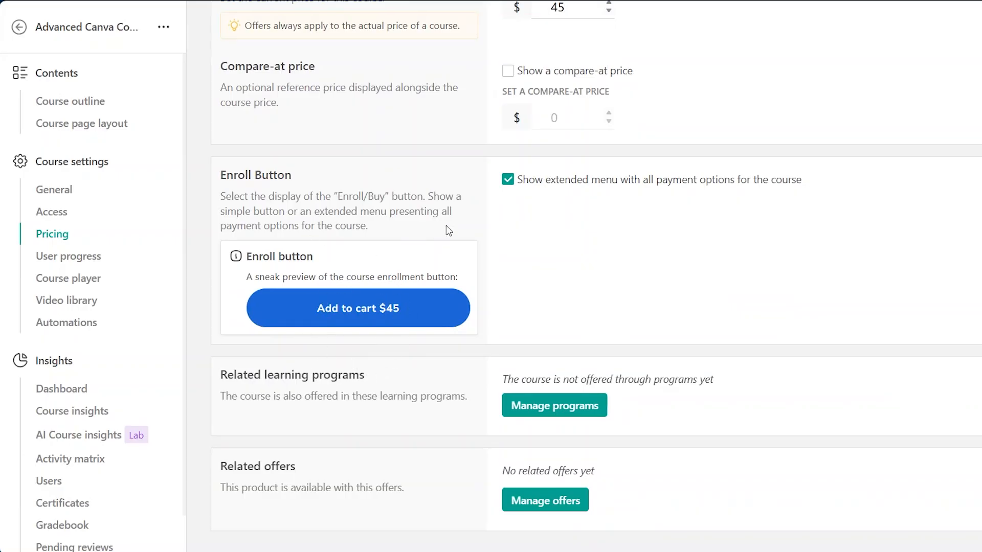
scroll(448, 230, up, 3)
scroll(448, 231, down, 3)
scroll(419, 222, up, 3)
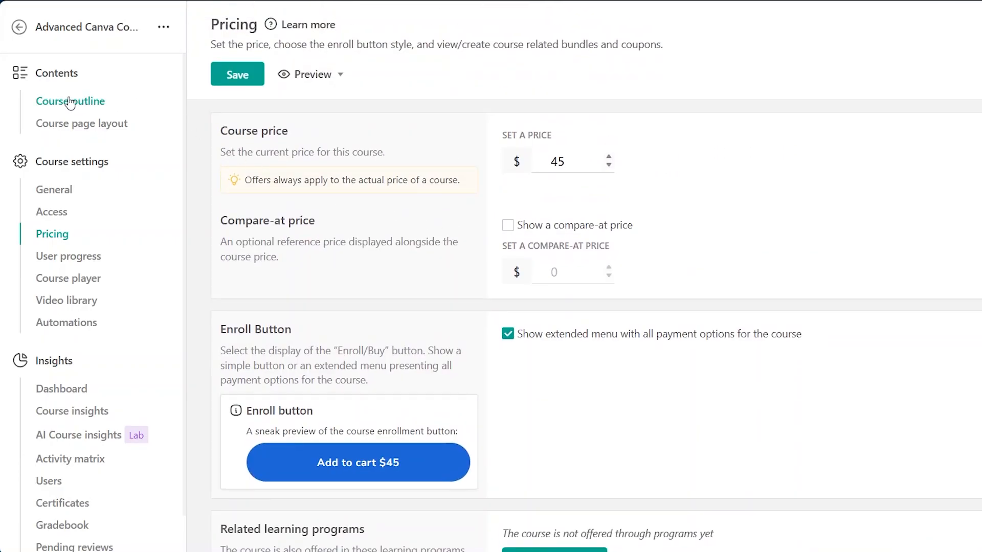